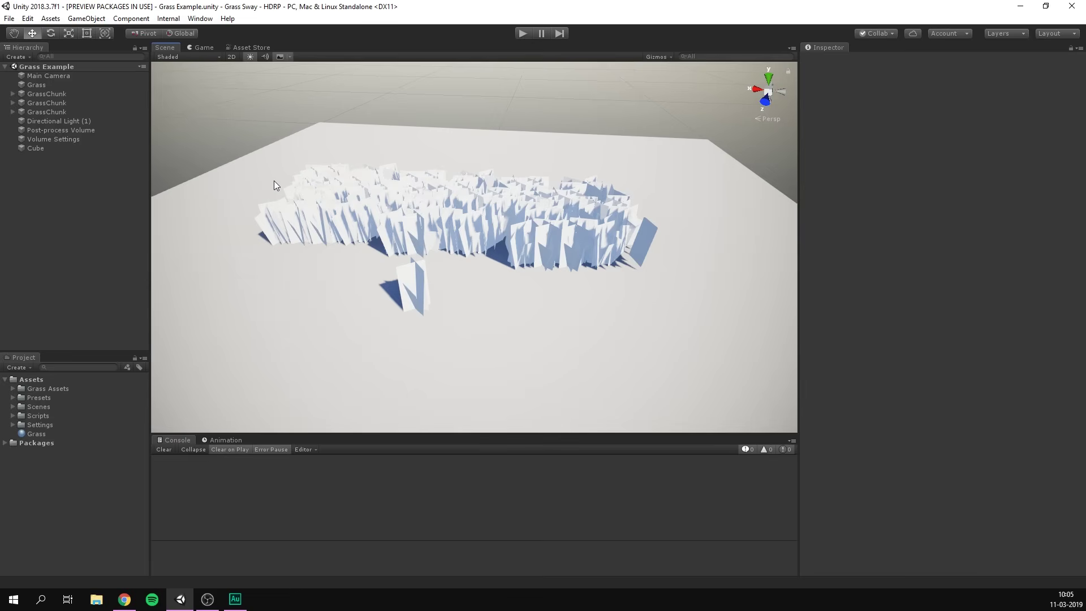
Check the High Definition RP package details in the Package Manager, with preview packages listed.
left_click(200, 19)
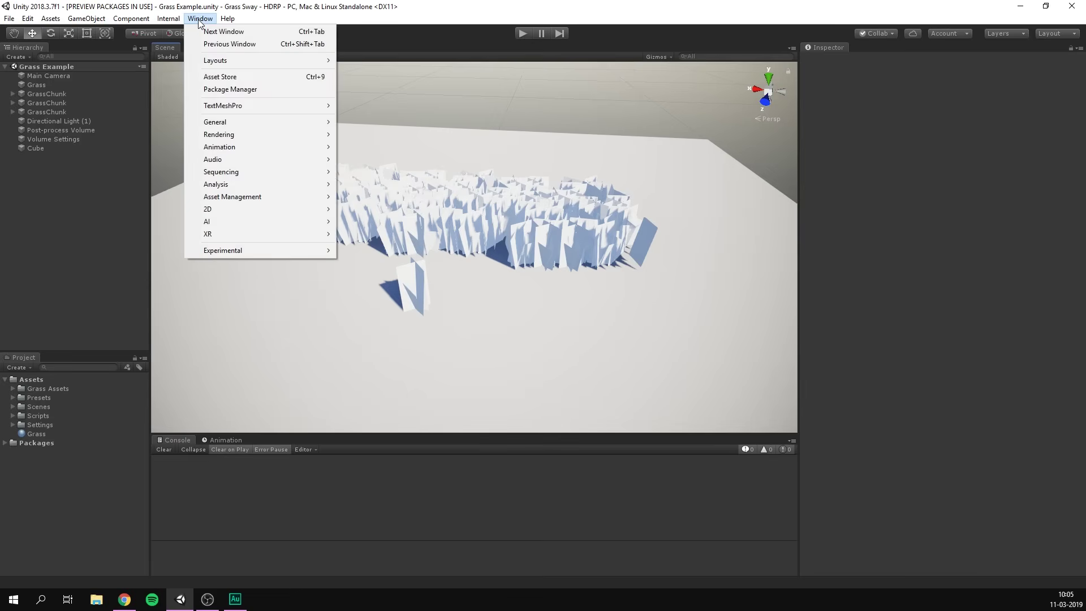
left_click(238, 90)
left_click(283, 168)
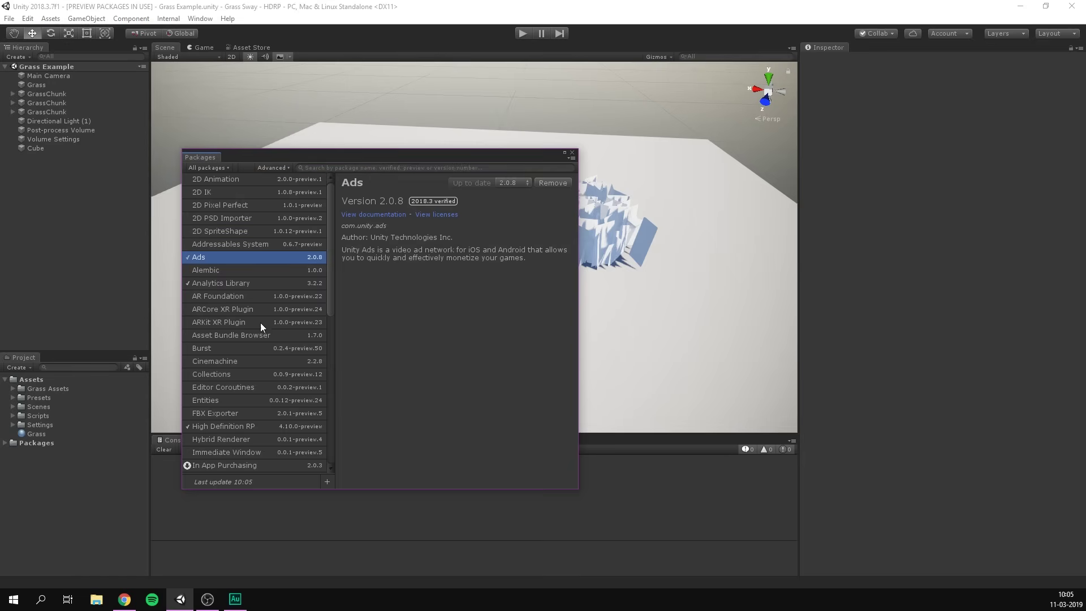
scroll(252, 356, "down", 1)
left_click(236, 410)
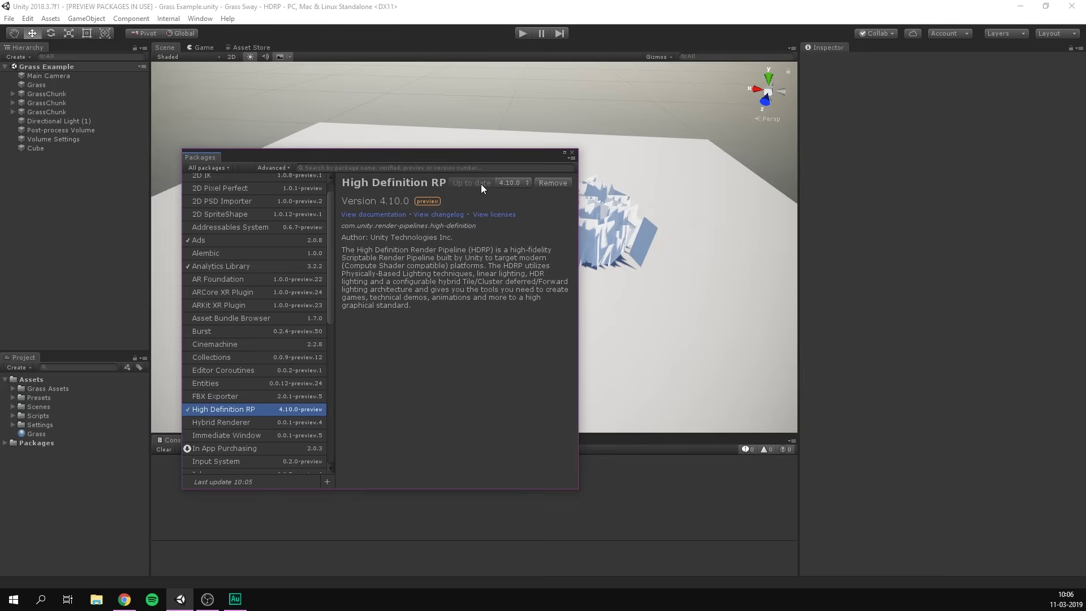
left_click(572, 152)
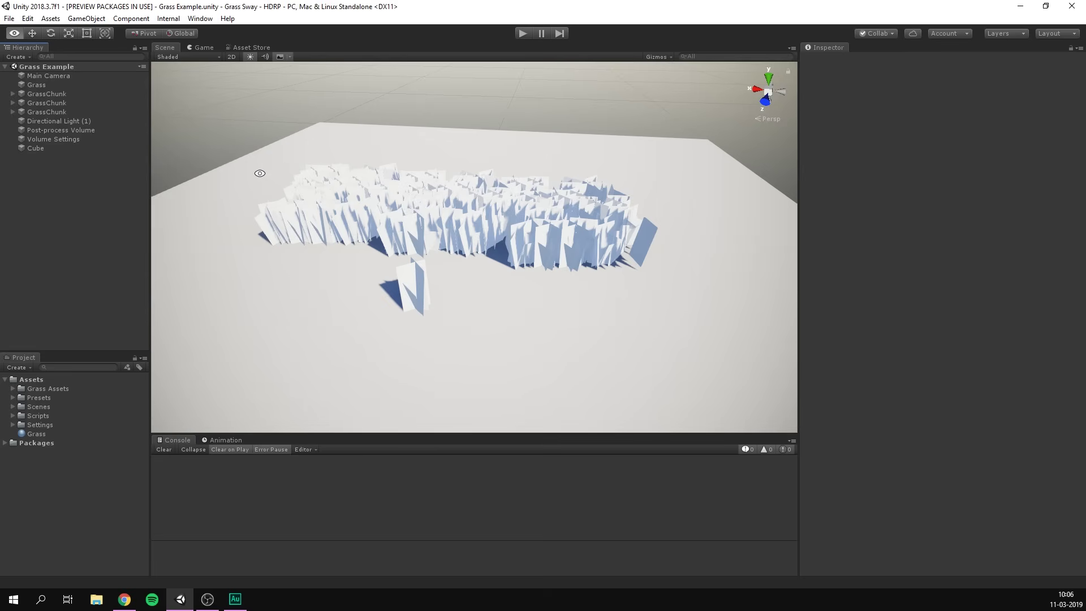
Select the lone Grass object and orbit the Scene view to look at it.
left_click_drag(240, 175, 213, 162, "alt")
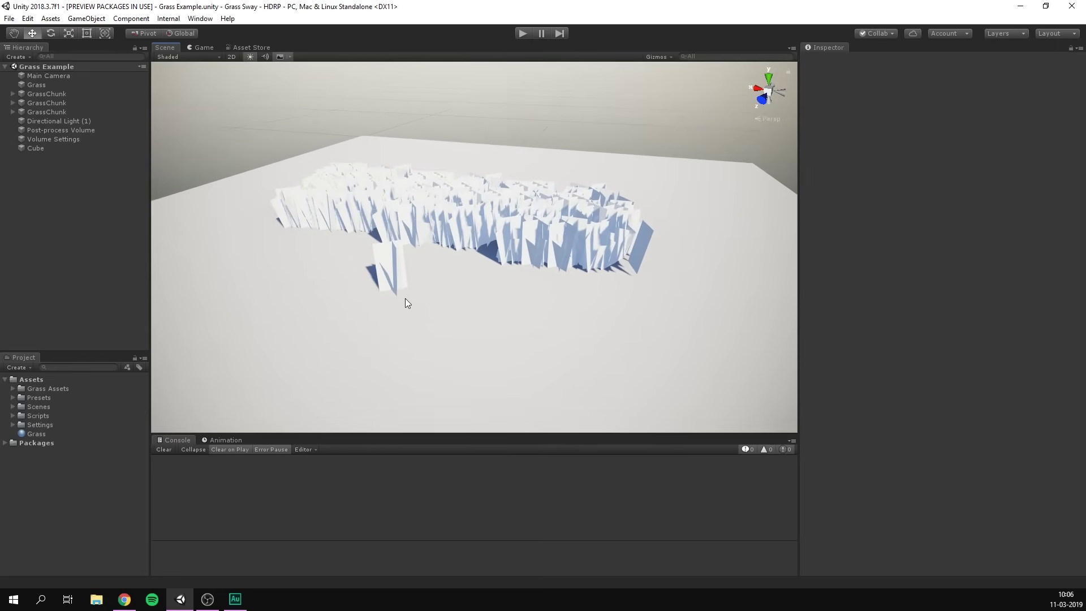
left_click(52, 86)
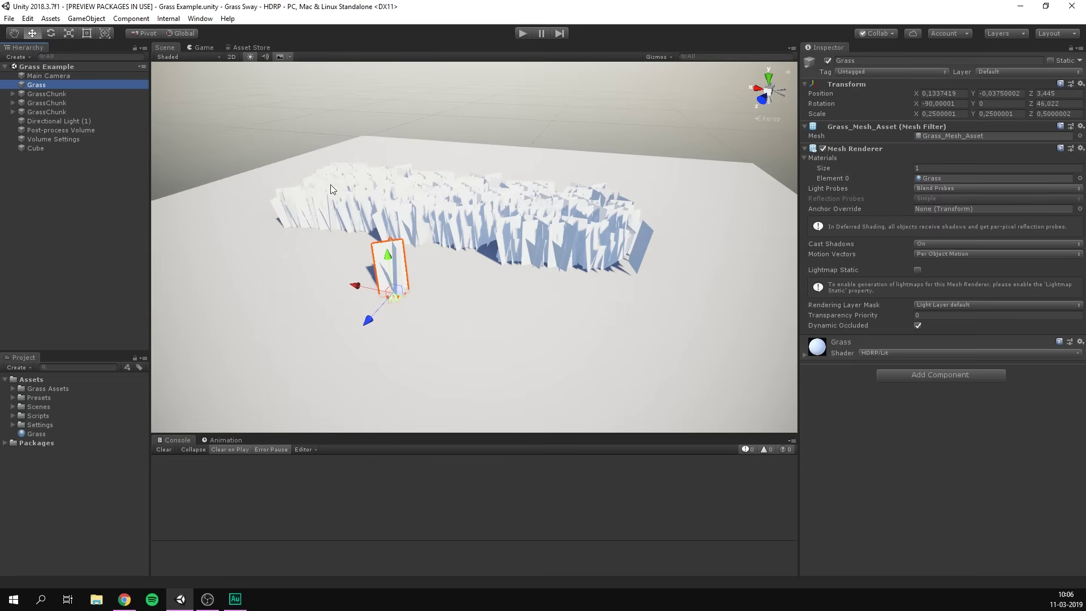
left_click_drag(330, 184, 362, 250, "alt")
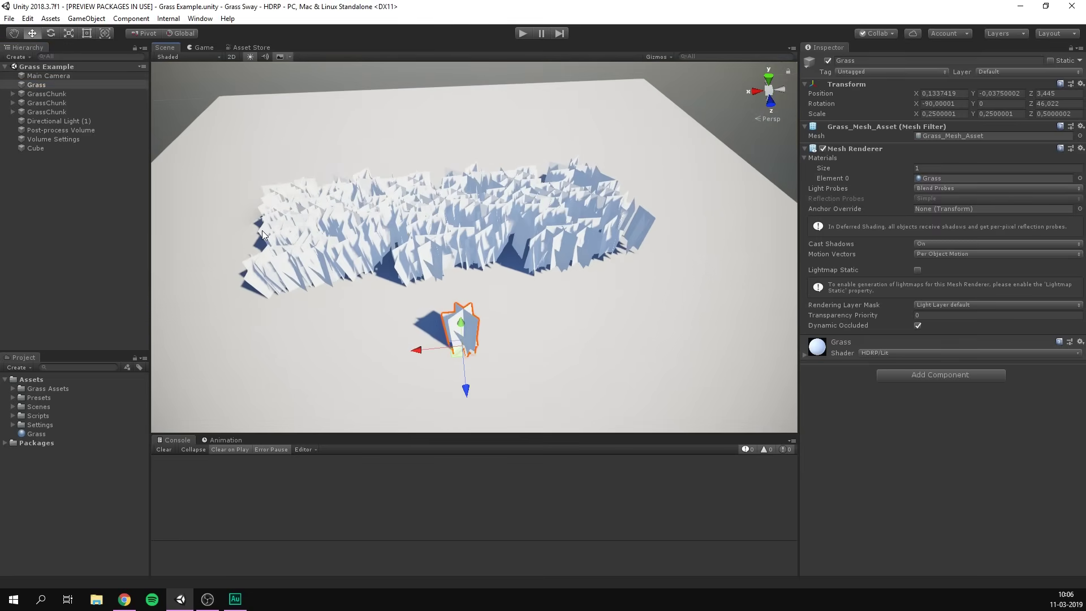
Inspect Grass_Mesh and the Green_Grass_R AlbedoA, MAODS and Normal textures in Grass Assets.
left_click(13, 388)
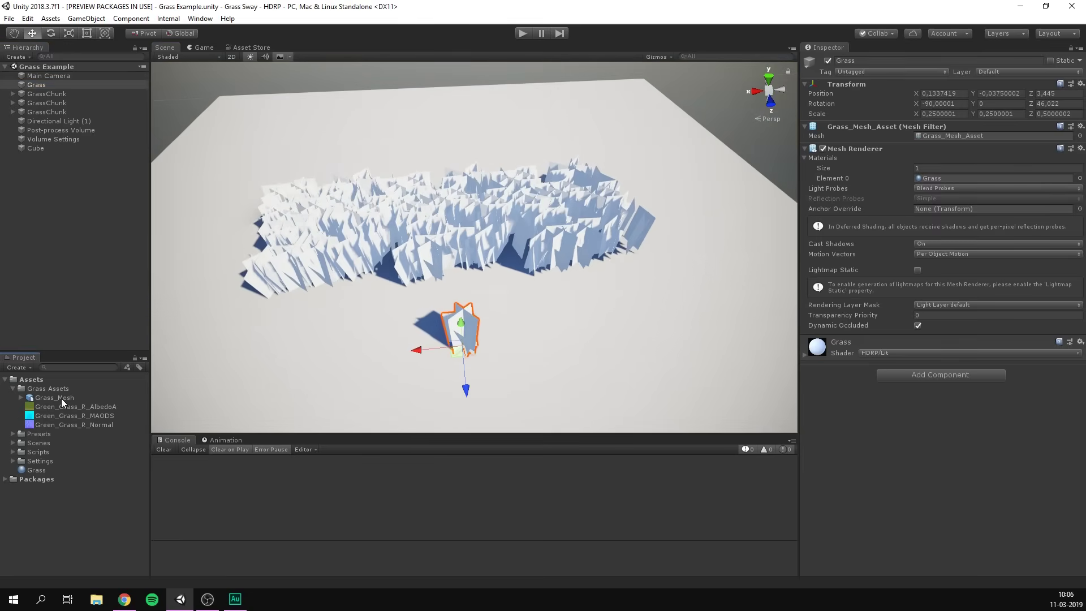
left_click(62, 398)
left_click_drag(917, 432, 945, 459)
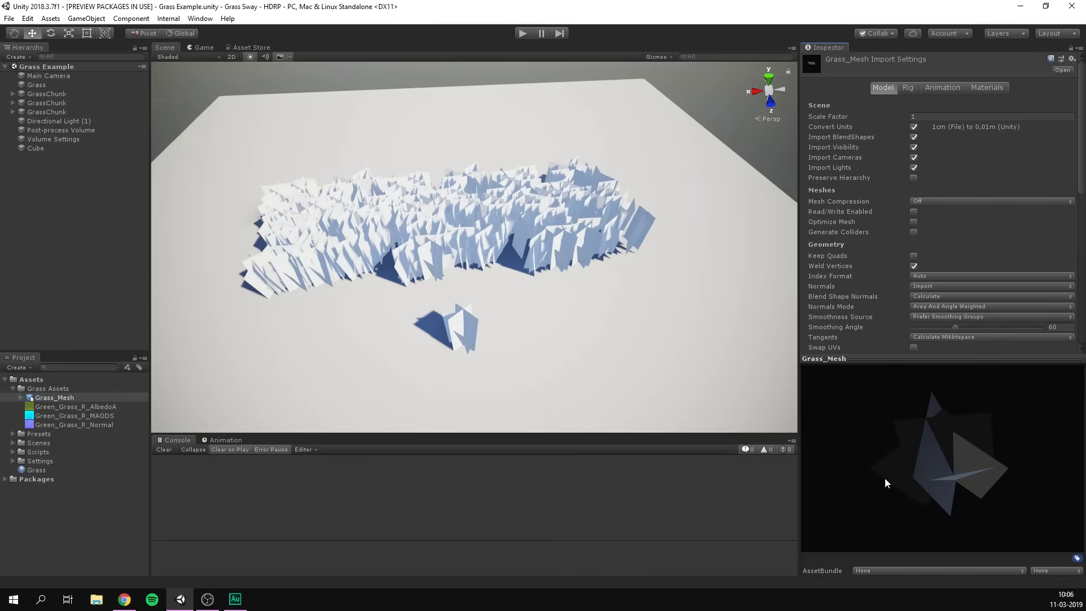
left_click(116, 405)
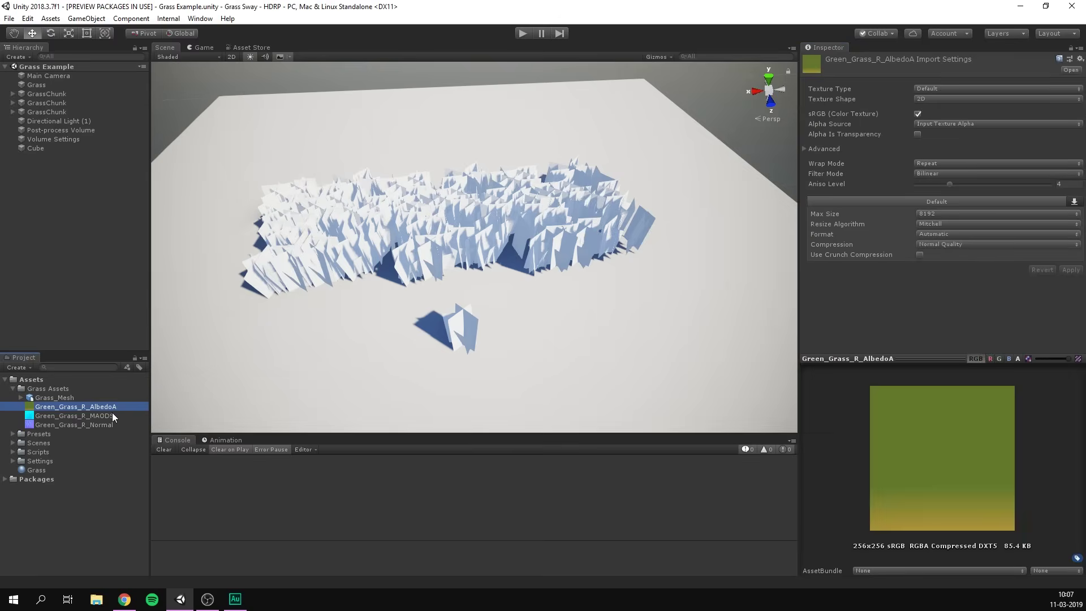
left_click(112, 416)
left_click(112, 425)
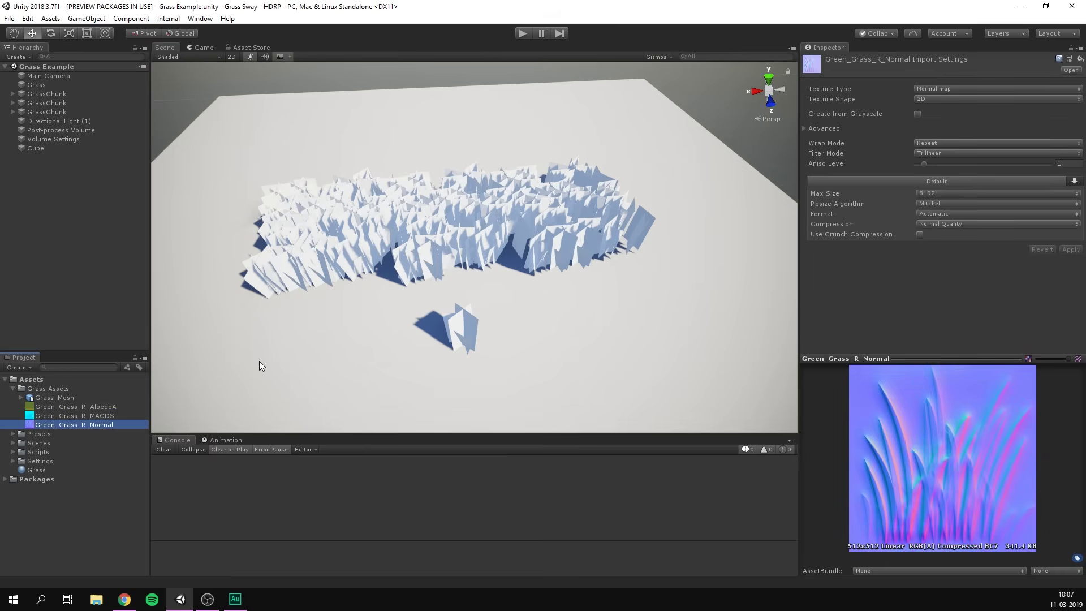
left_click(259, 361)
left_click_drag(361, 311, 319, 267, "alt")
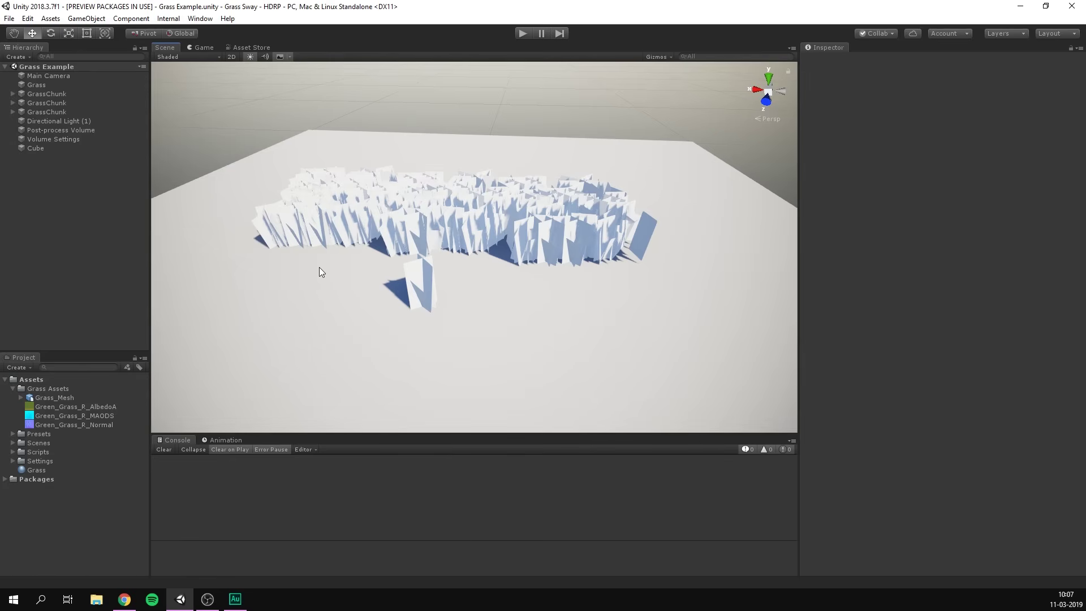
Add a new HDRP Lit Graph shader asset named 'Grass' to the Assets folder.
left_click(30, 367)
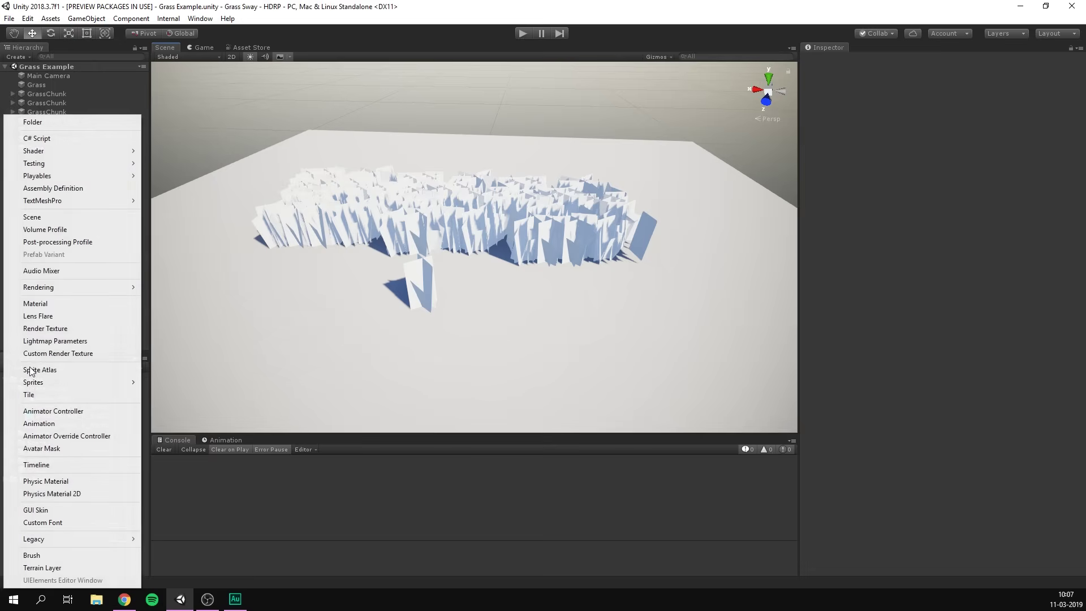
mouse_move(69, 152)
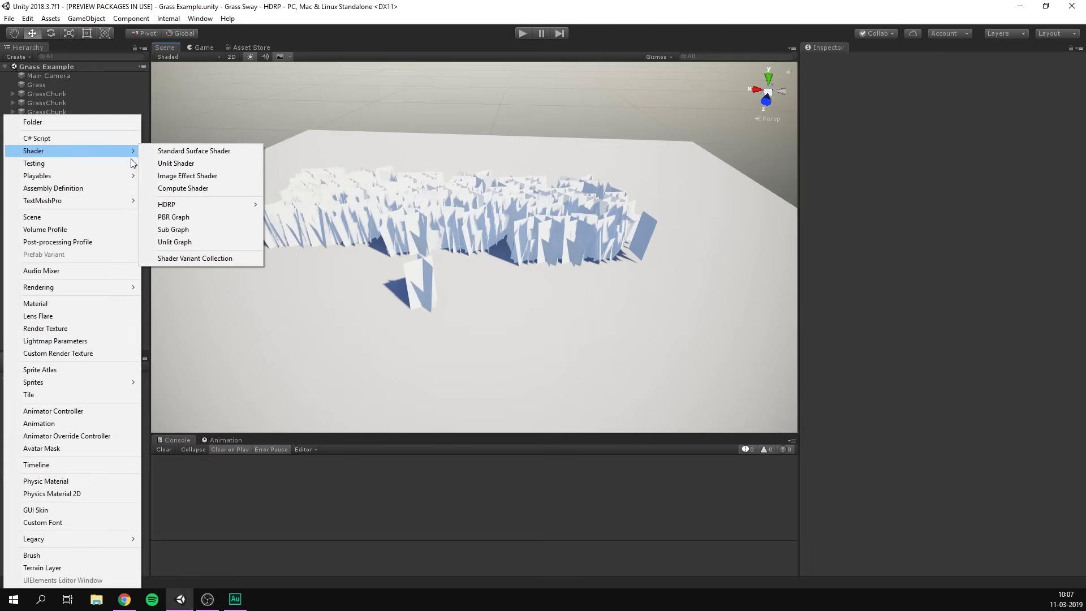
mouse_move(157, 205)
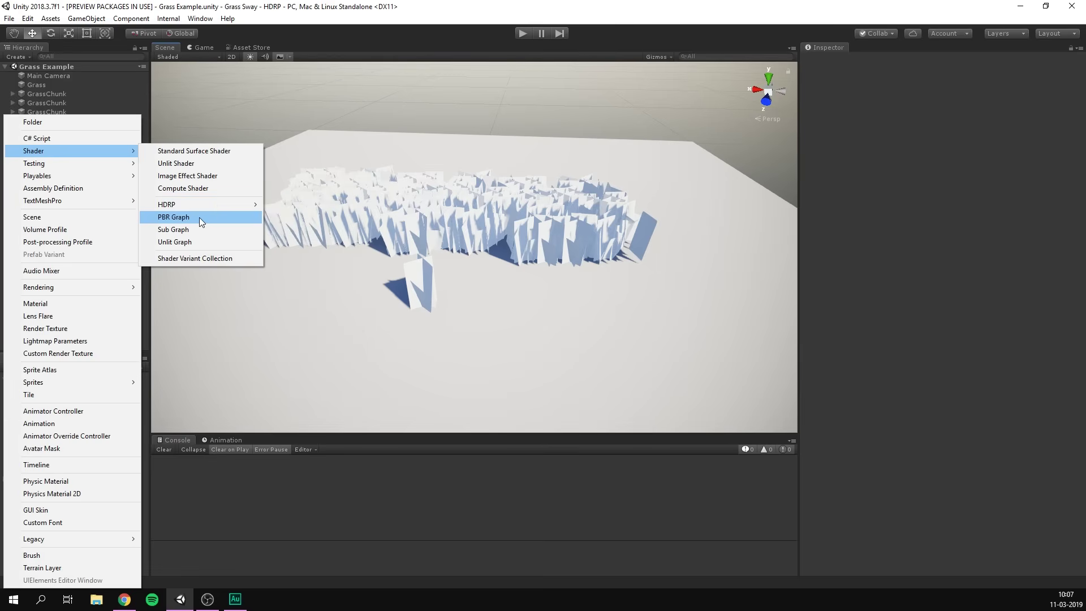
mouse_move(216, 205)
left_click(296, 215)
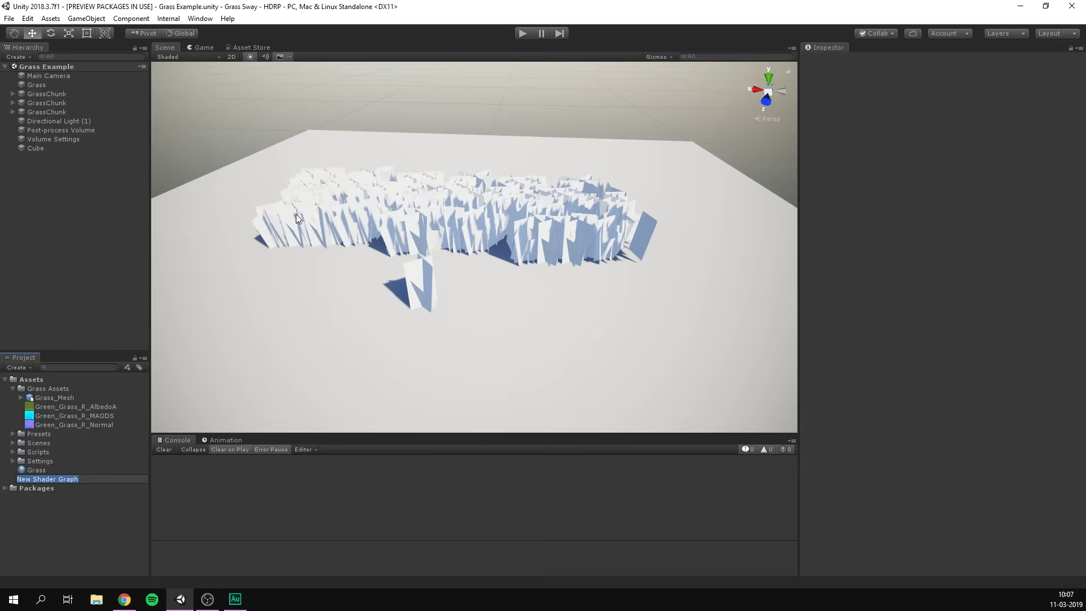
type("Grass")
key("Return")
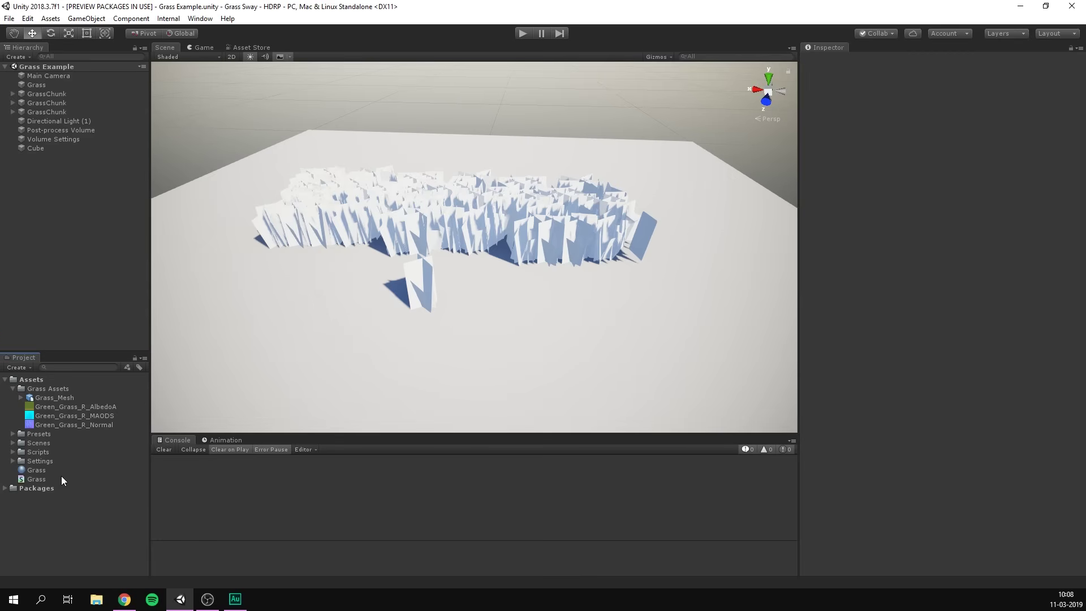
Open the Grass graph, enlarge the Main Preview and set its custom mesh to Grass_Mesh.
double_click(61, 477)
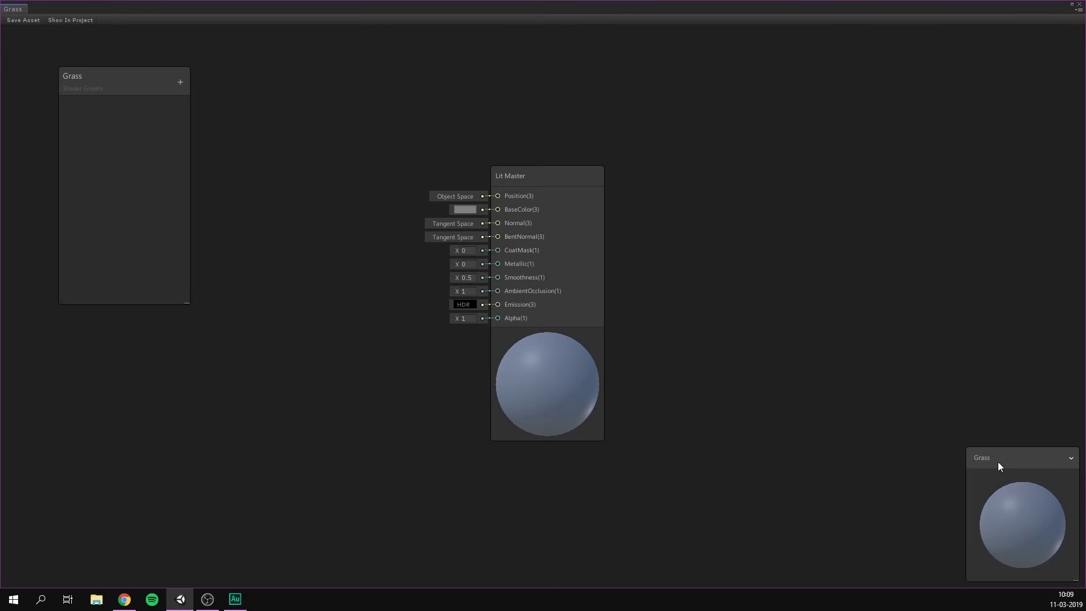
left_click_drag(998, 463, 933, 420)
left_click_drag(1012, 538, 1064, 572)
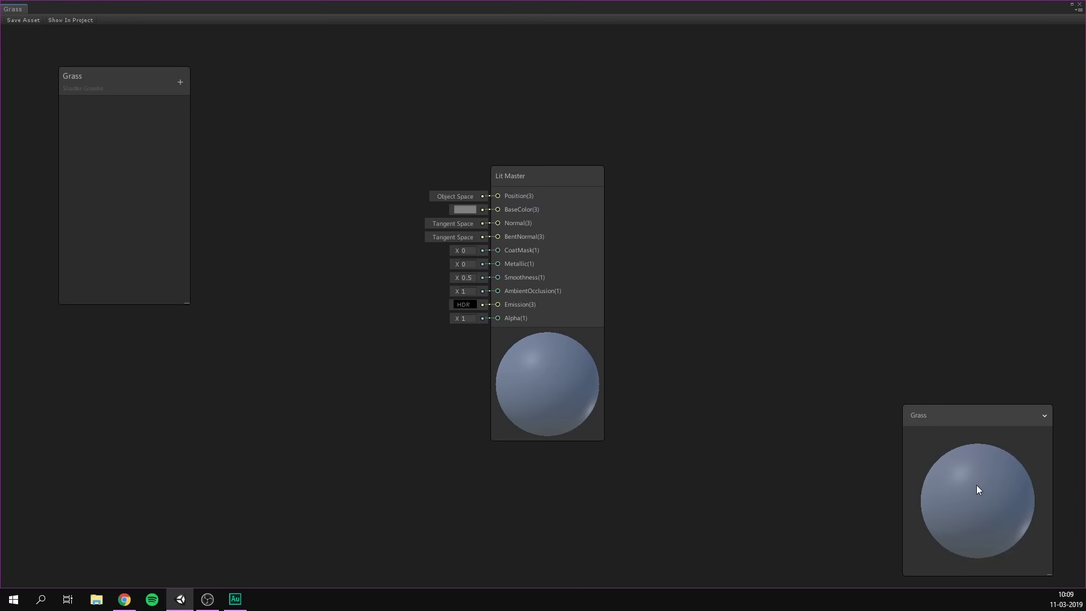
right_click(1006, 453)
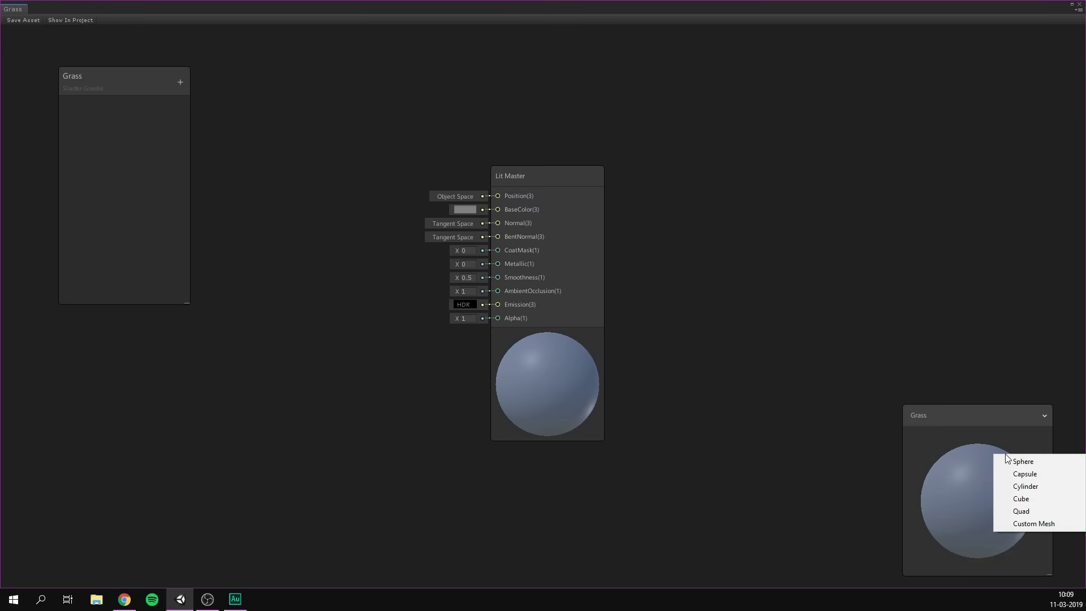
left_click(1033, 525)
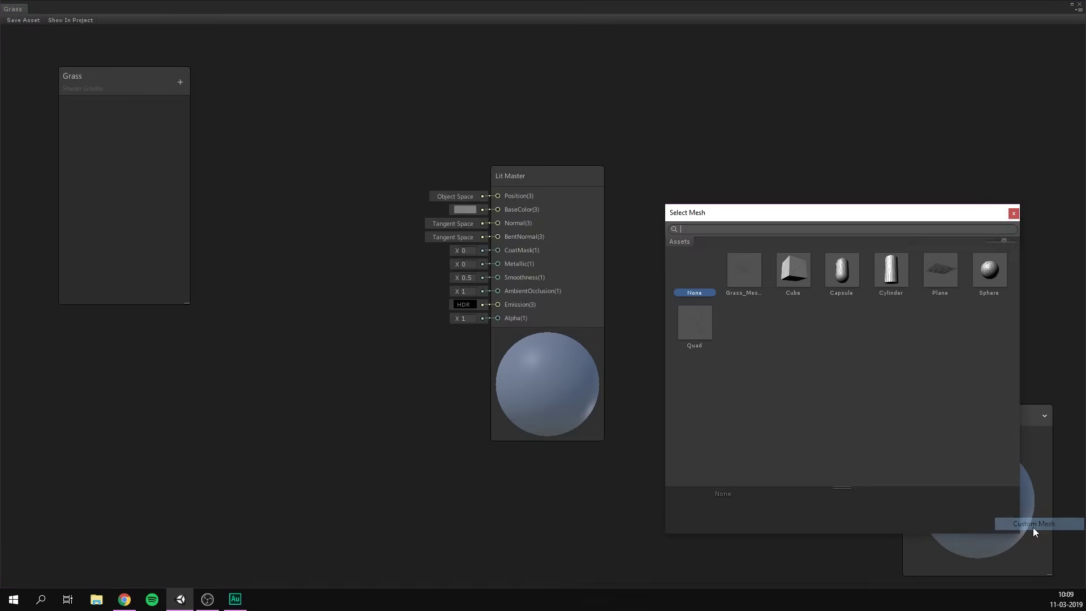
double_click(745, 264)
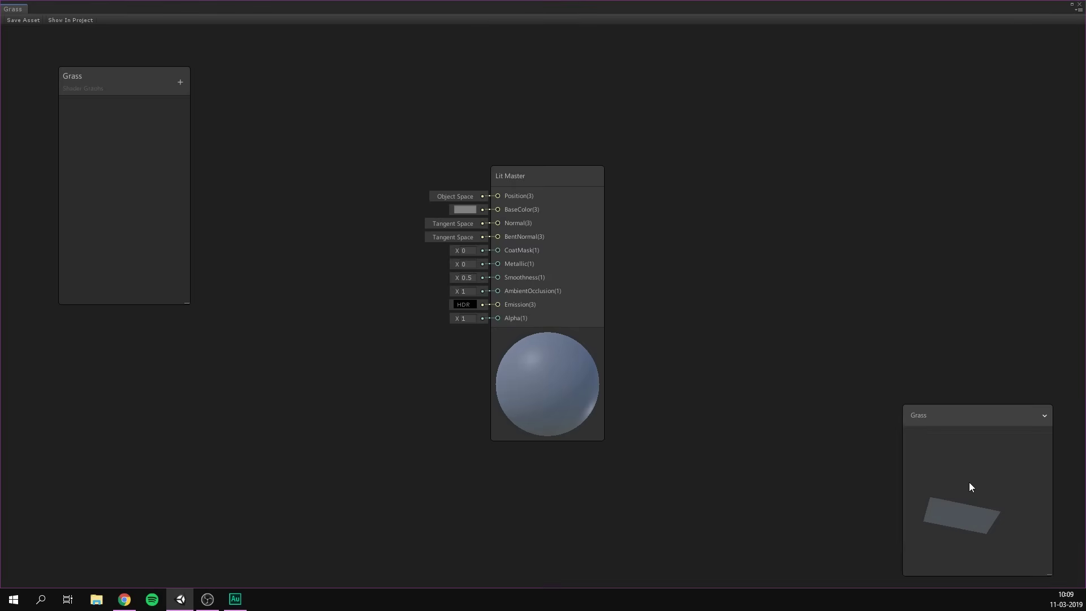
left_click_drag(969, 482, 999, 449)
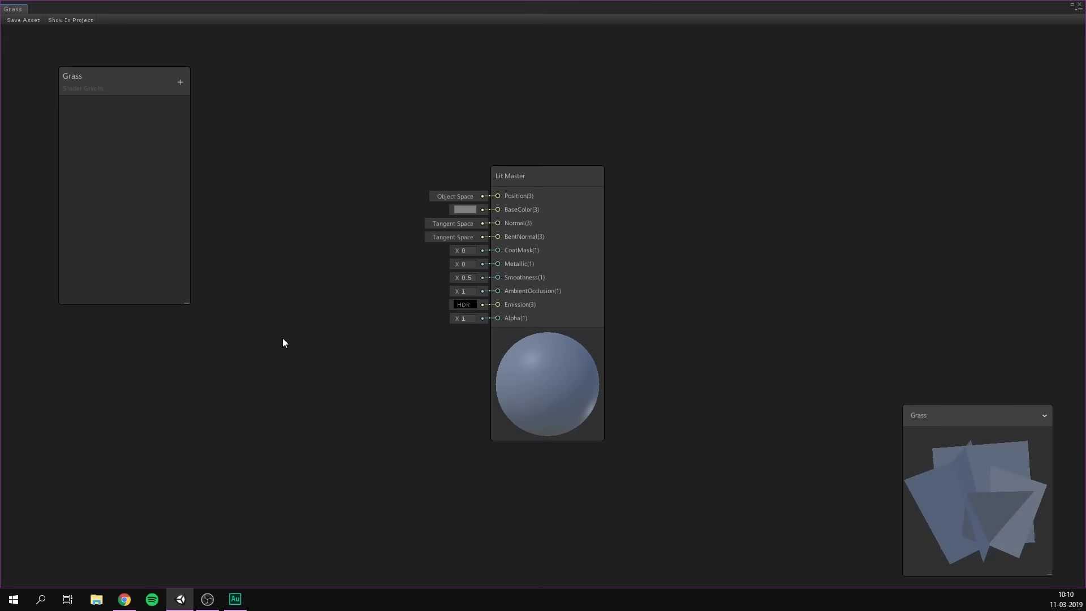
middle_click_drag(286, 340, 397, 338)
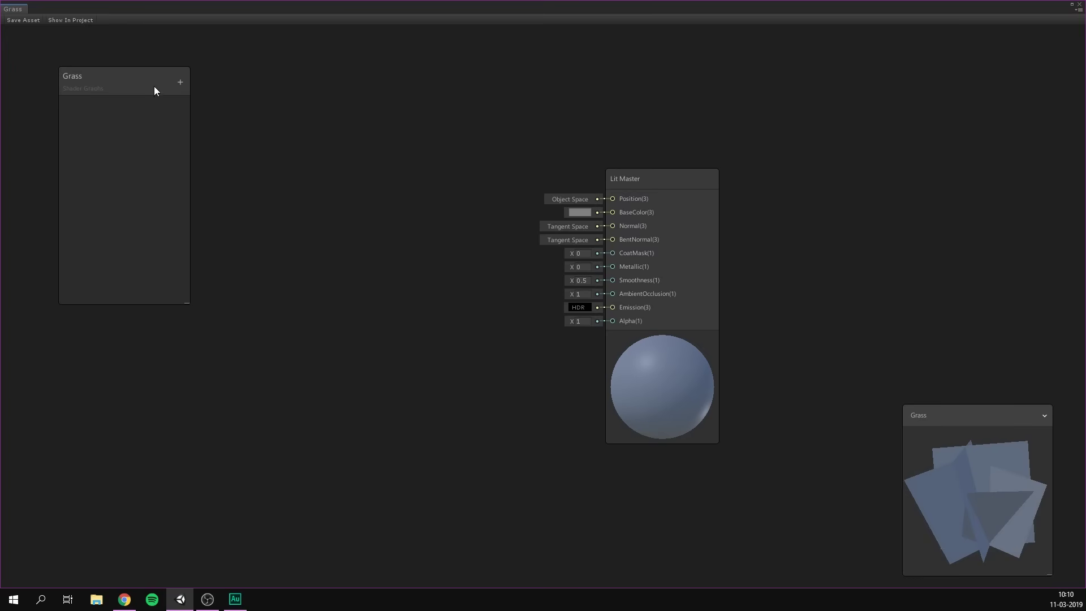
Add a Texture2D property 'BaseColor' defaulting to Green_Grass_R_AlbedoA and place its node on the canvas.
left_click(179, 83)
left_click(229, 151)
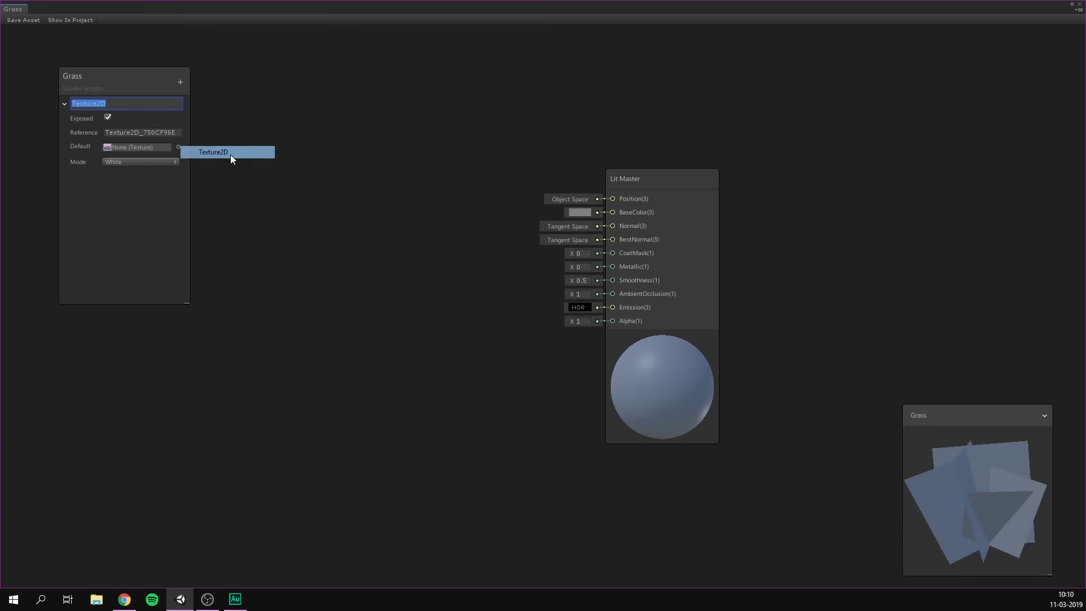
type("BaseColor")
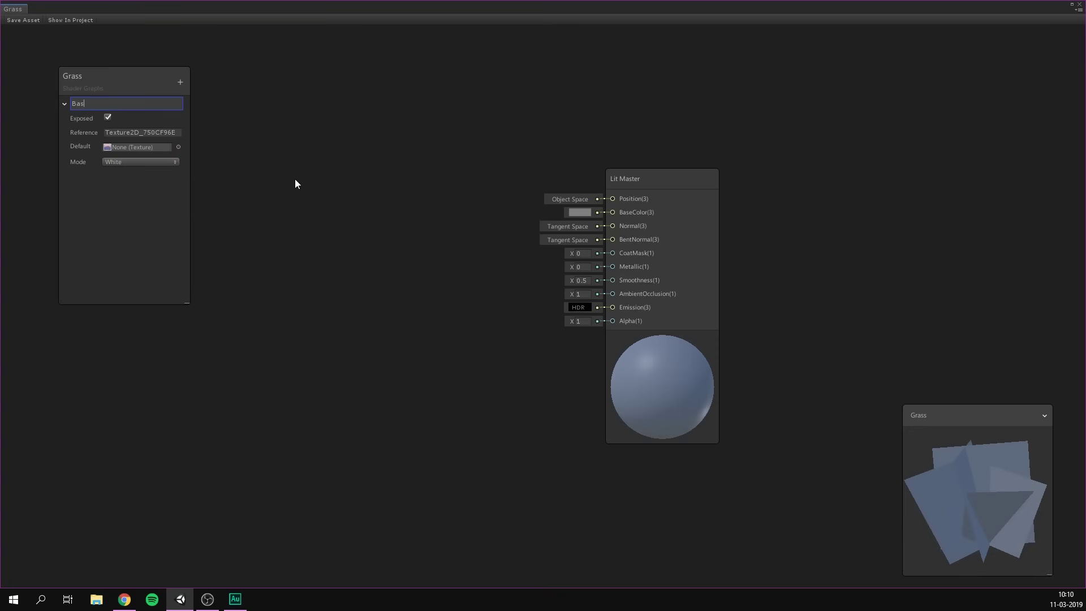
key("Return")
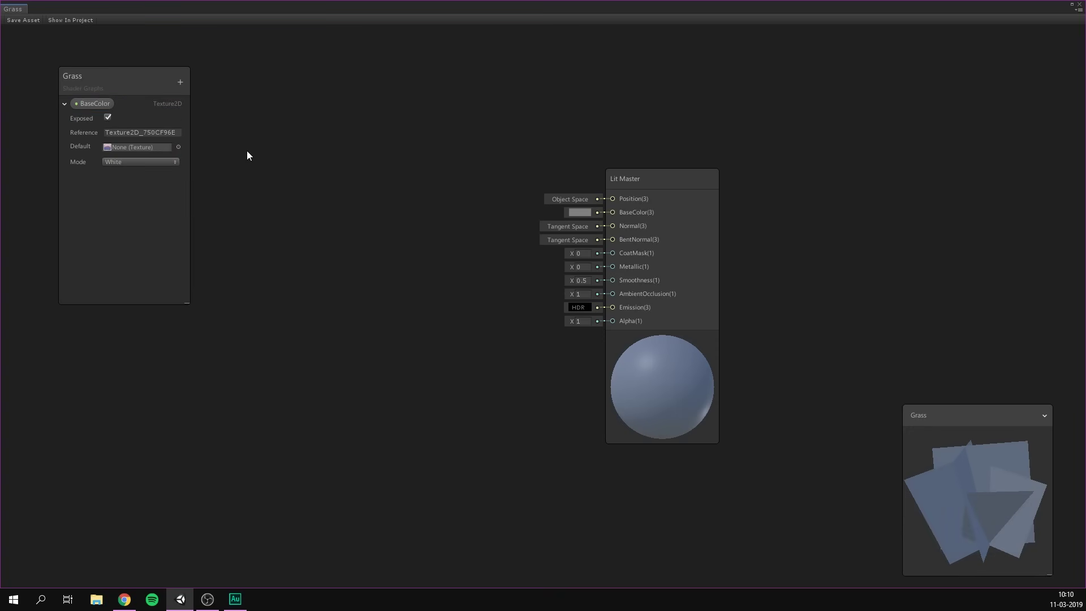
left_click(178, 147)
left_click(741, 273)
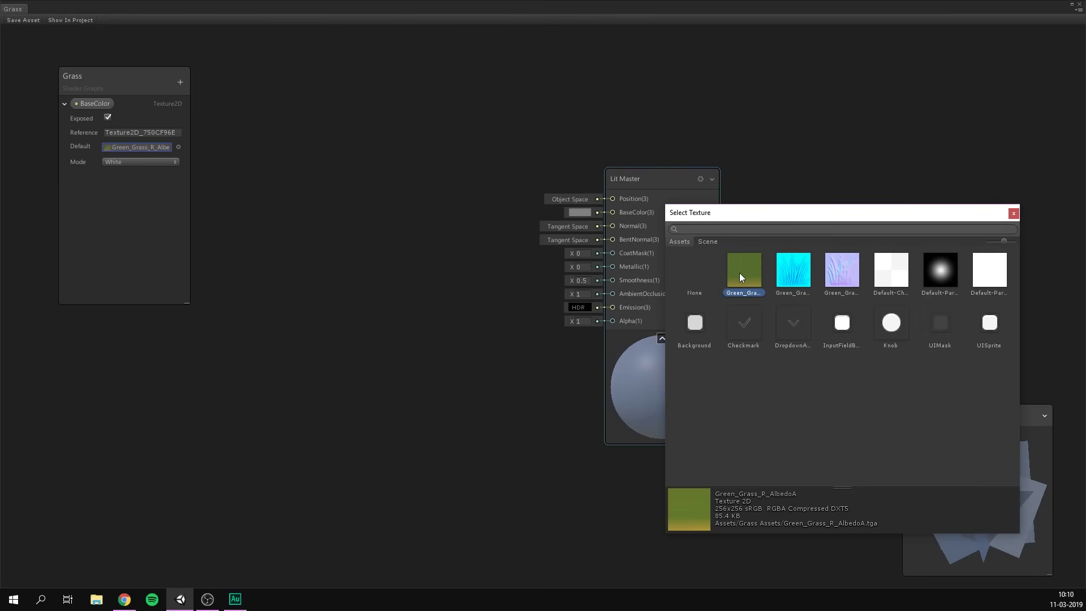
double_click(741, 269)
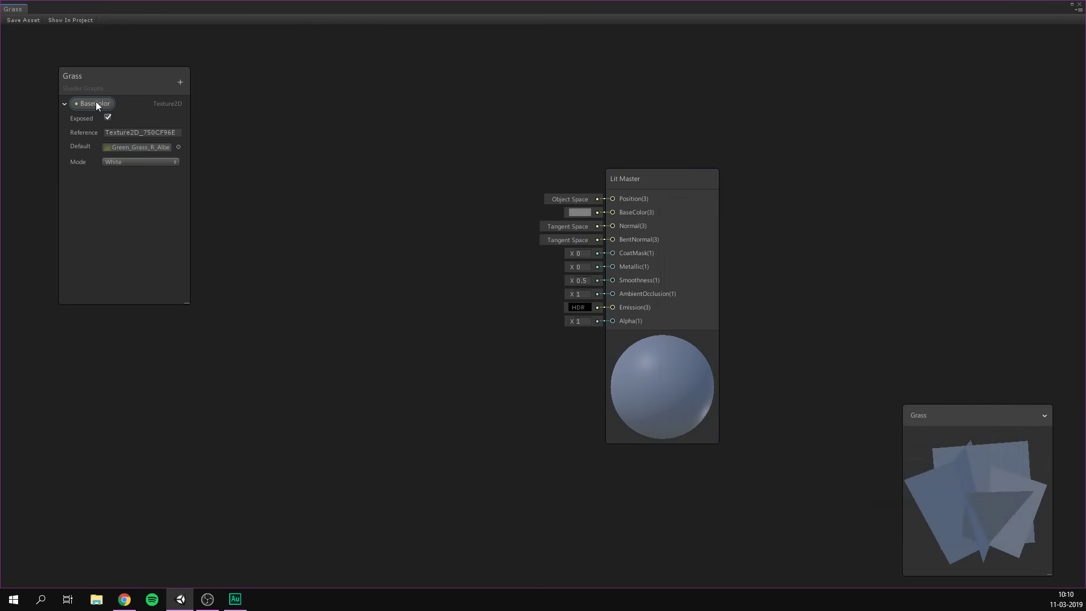
left_click_drag(371, 175, 420, 177)
Sample BaseColor with a Sample Texture 2D, wiring RGBA to Lit Master BaseColor and A to Alpha.
type("sam")
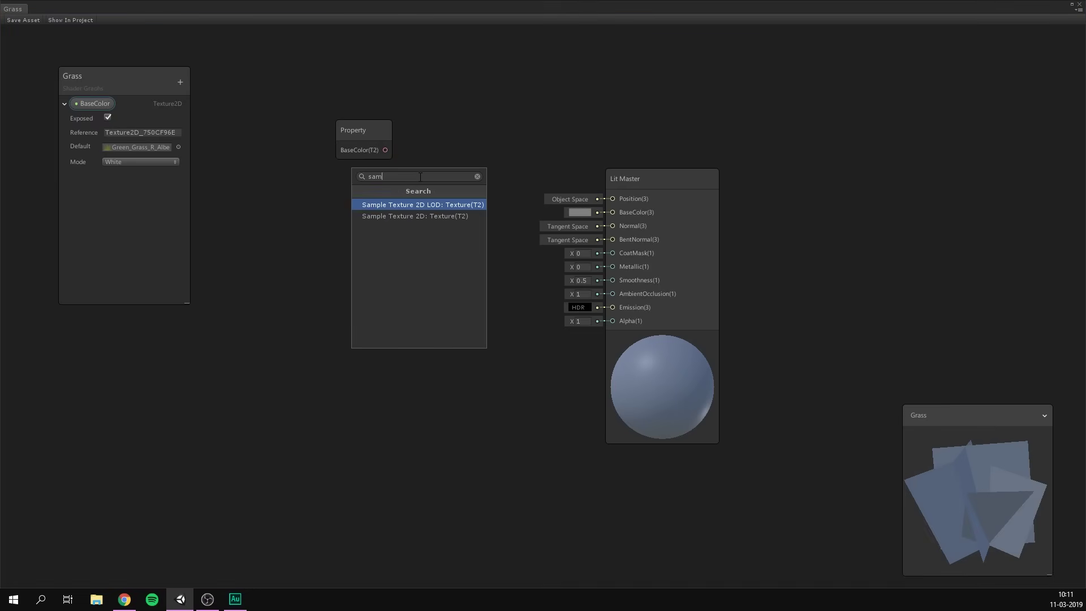
key("Down")
key("Return")
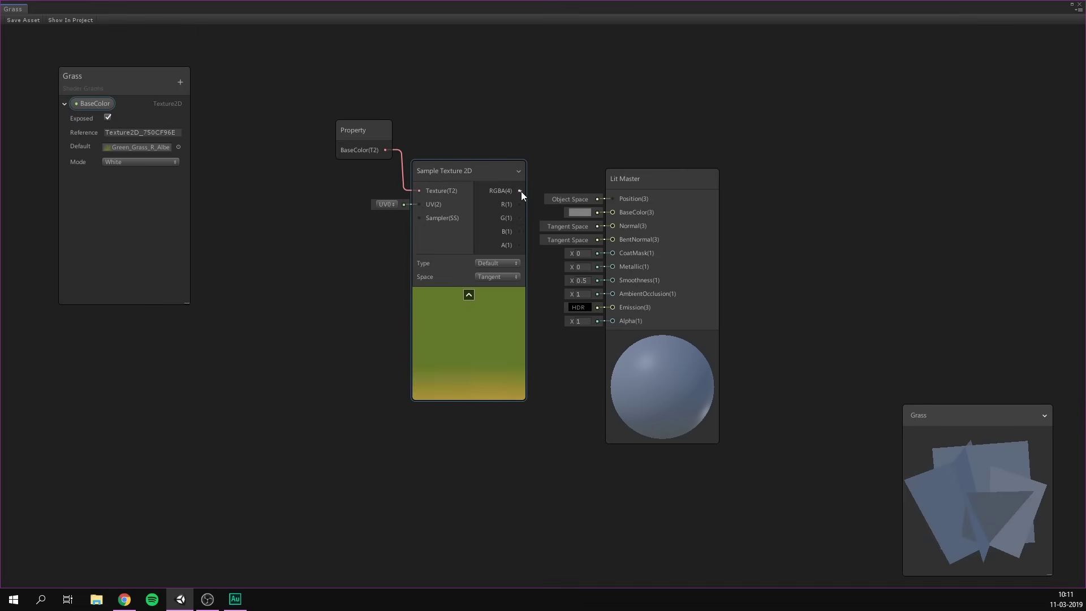
left_click_drag(521, 192, 602, 212)
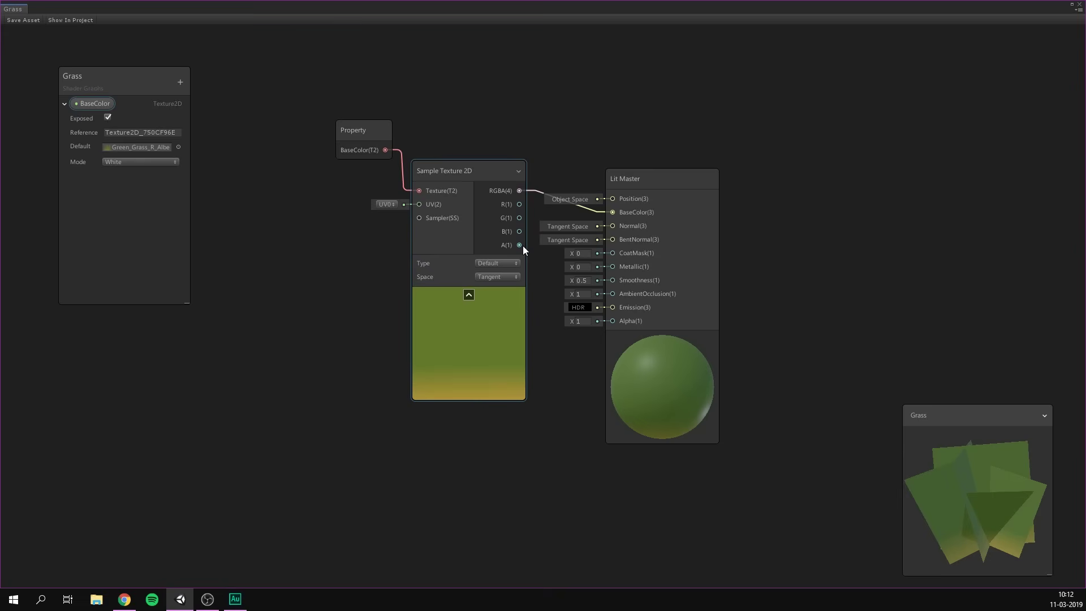
left_click_drag(521, 245, 613, 321)
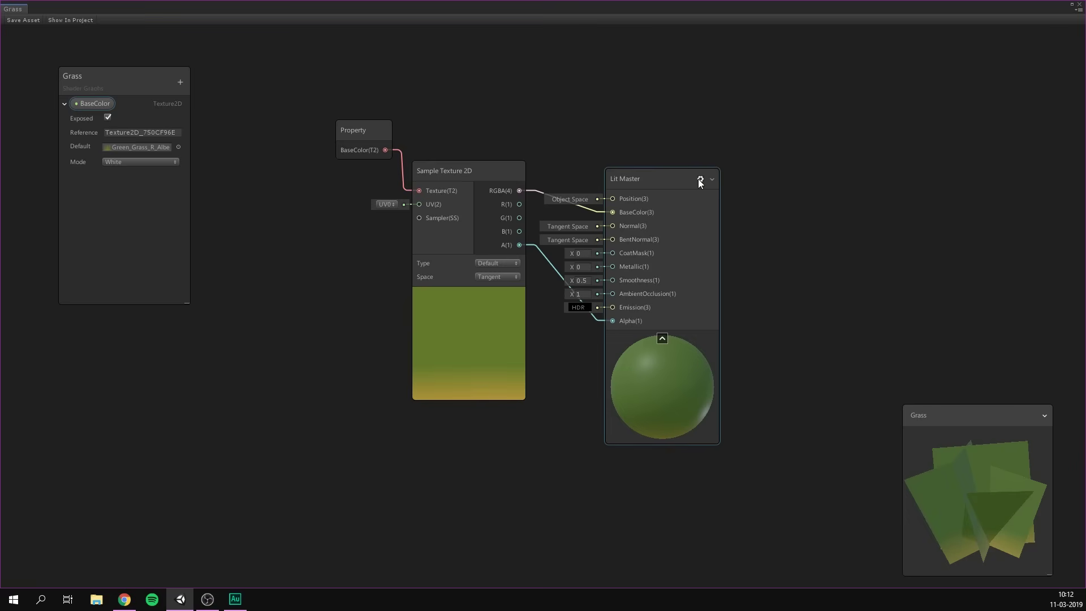
Set Lit Master to Transparent, enable Alpha Clipping, and make Double-Sided use Flipped Normals.
left_click(700, 178)
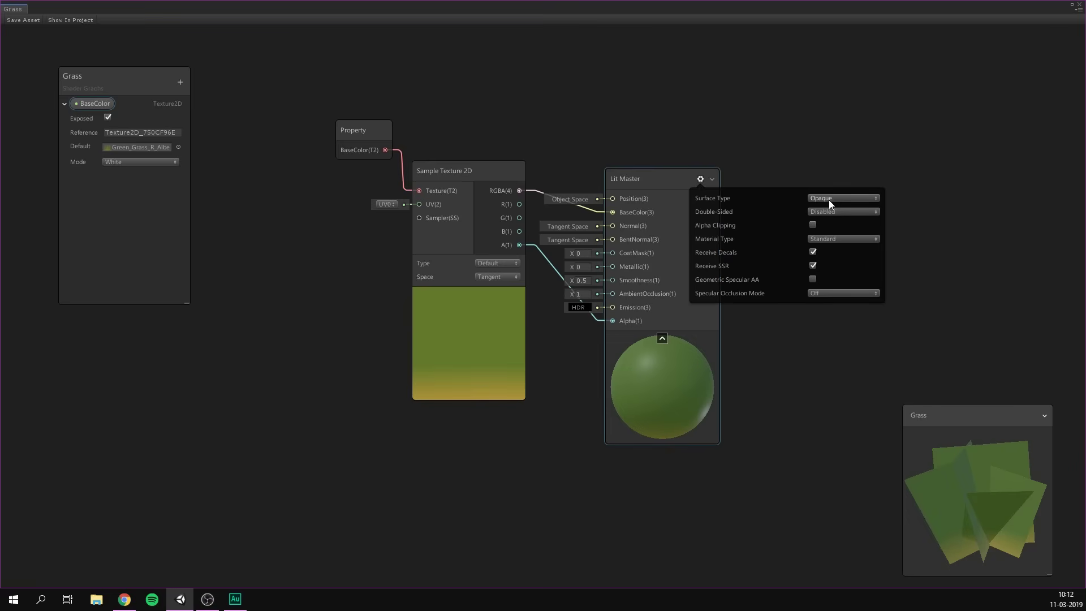
left_click(843, 198)
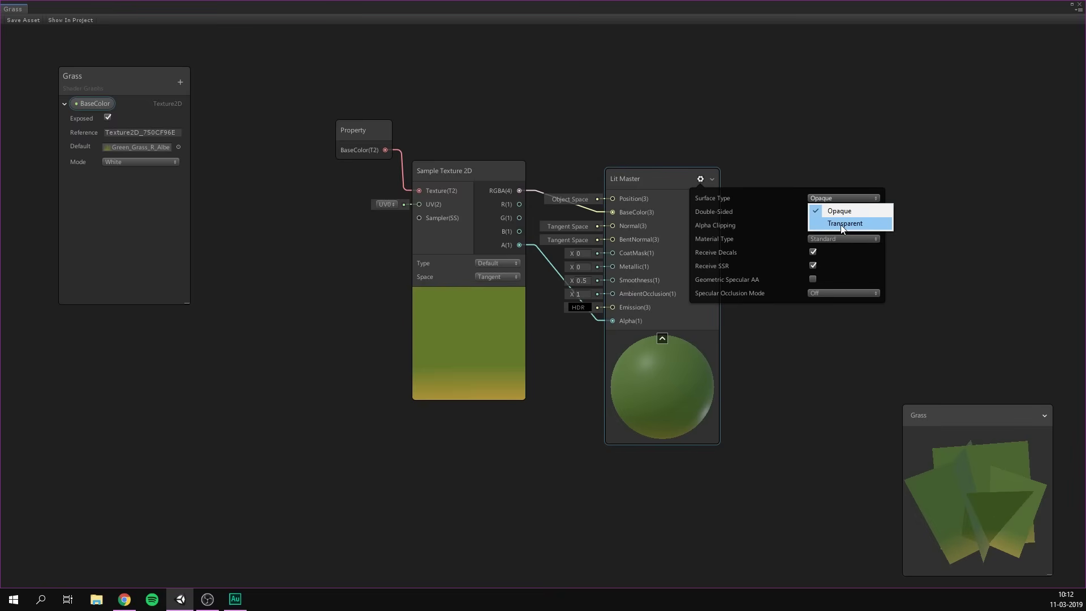
left_click(842, 224)
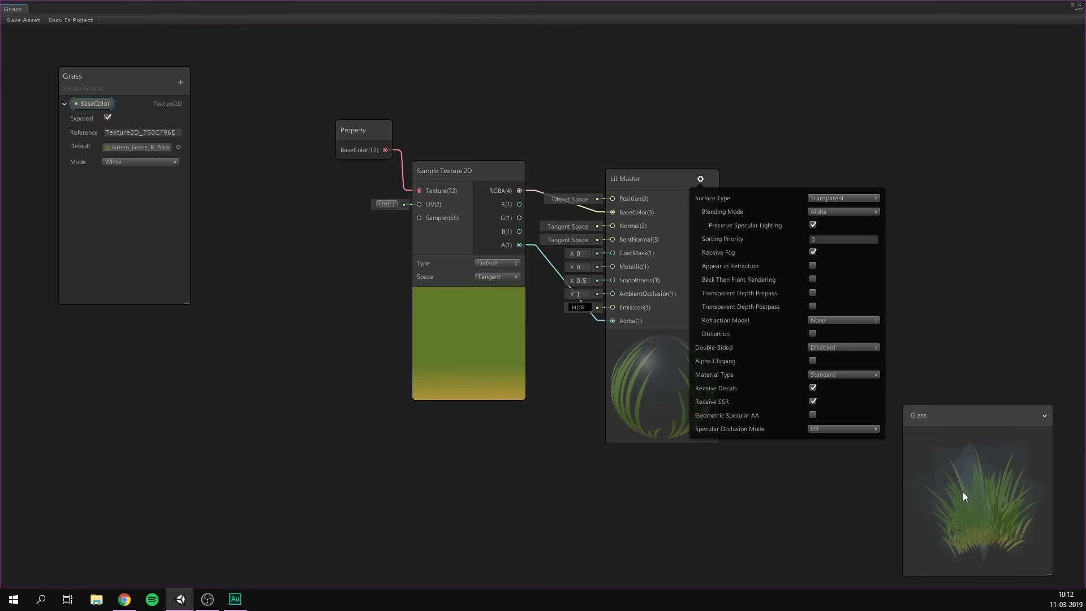
left_click(813, 361)
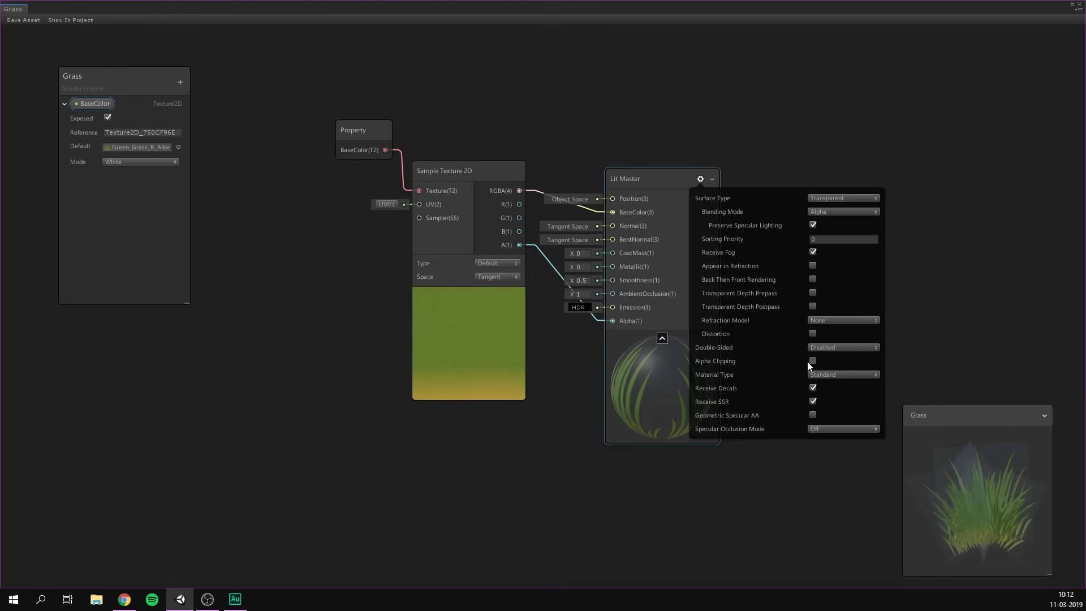
left_click(812, 361)
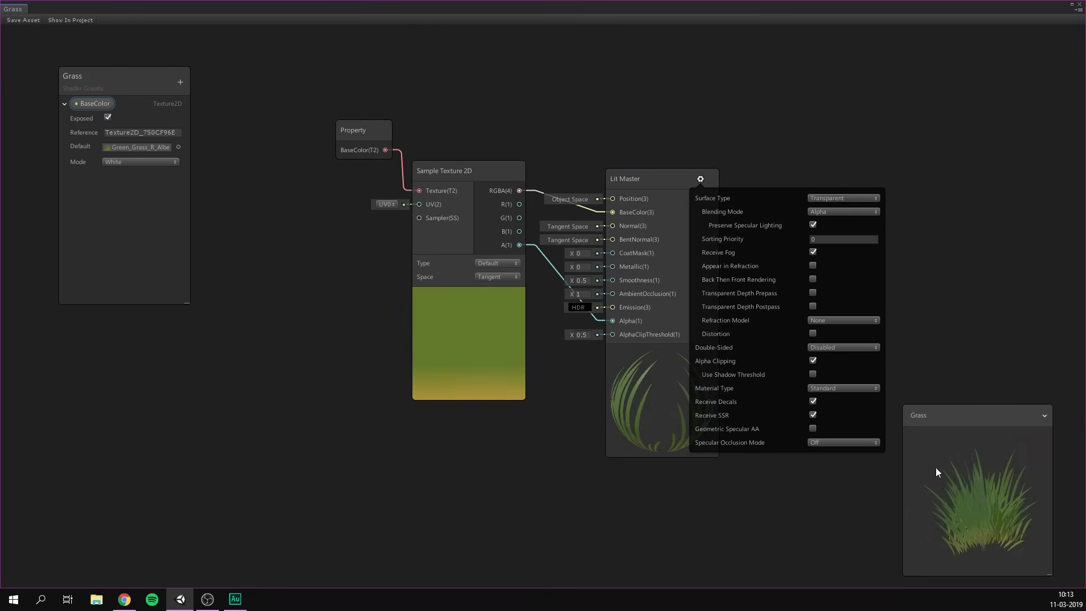
left_click_drag(976, 473, 979, 562)
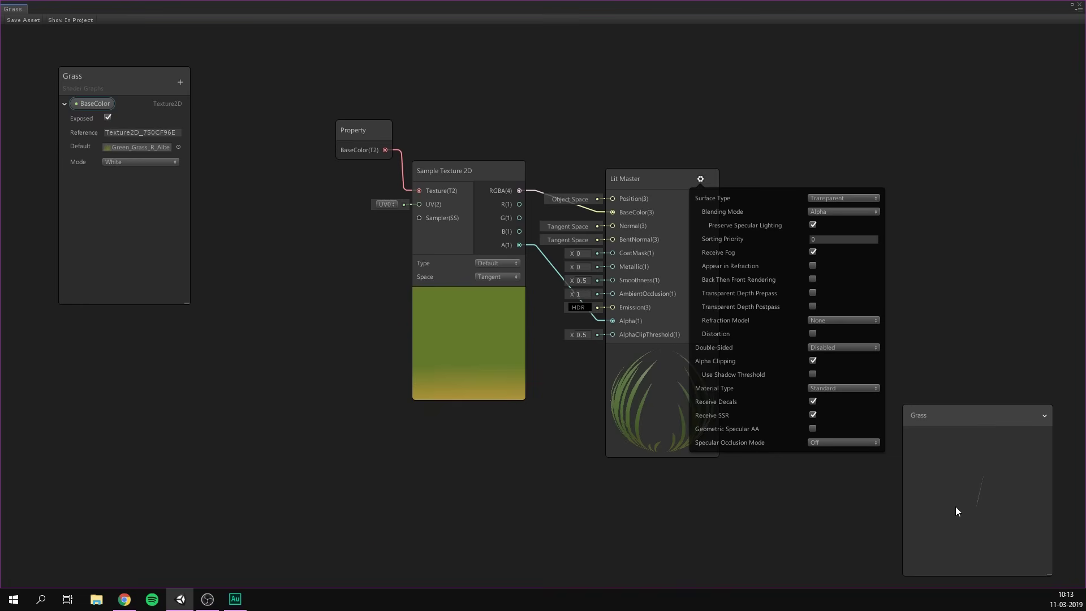
left_click(850, 349)
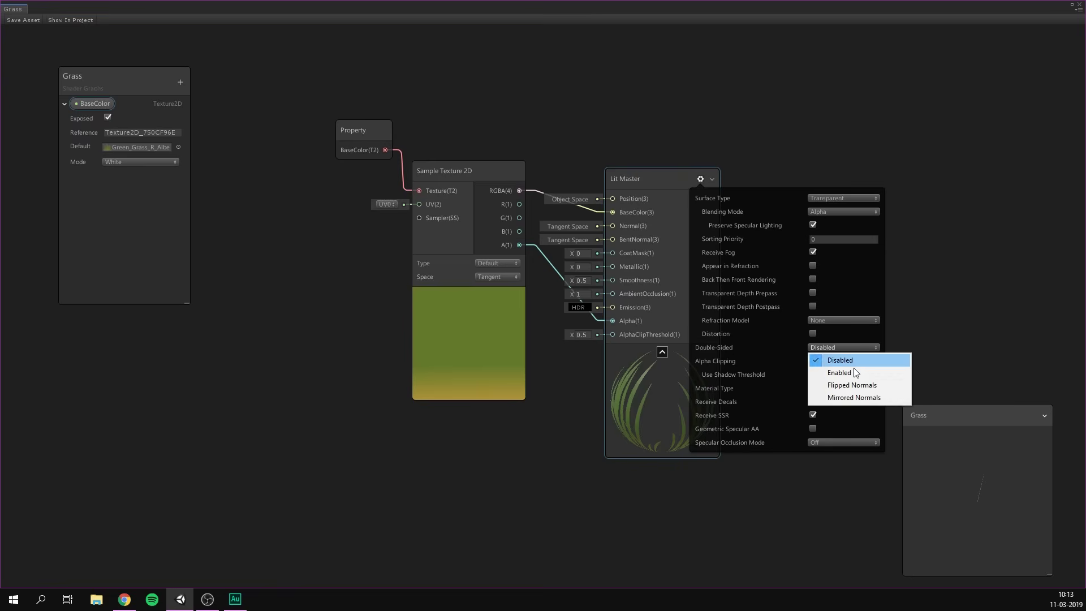
left_click(852, 385)
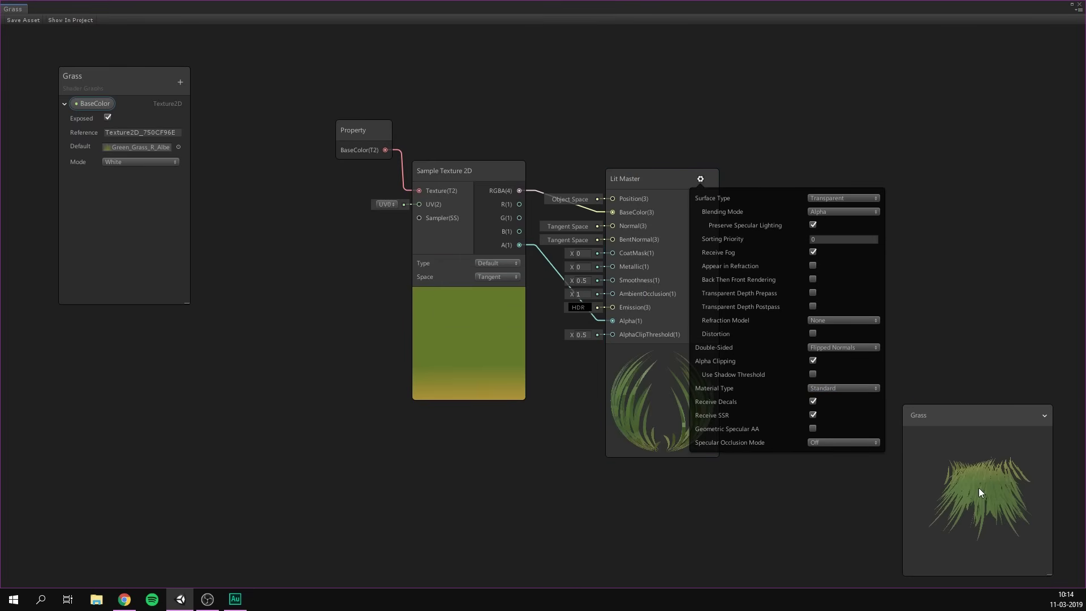
left_click_drag(976, 502, 974, 348)
Add a Texture2D property 'Metallic' defaulting to the cyan MAODS mask and place its node.
left_click(938, 366)
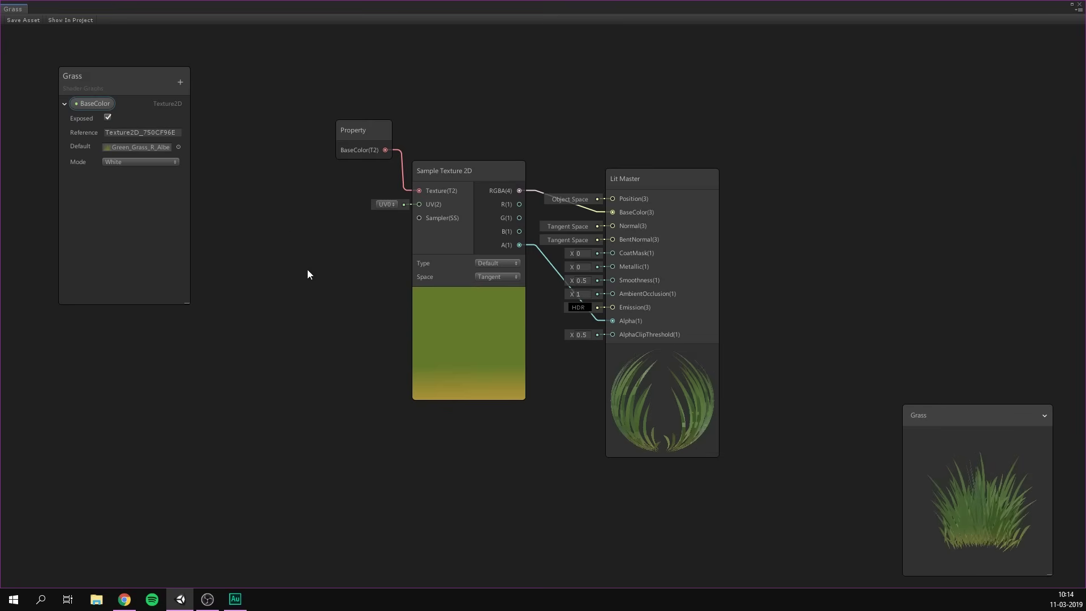
left_click(179, 82)
left_click(218, 155)
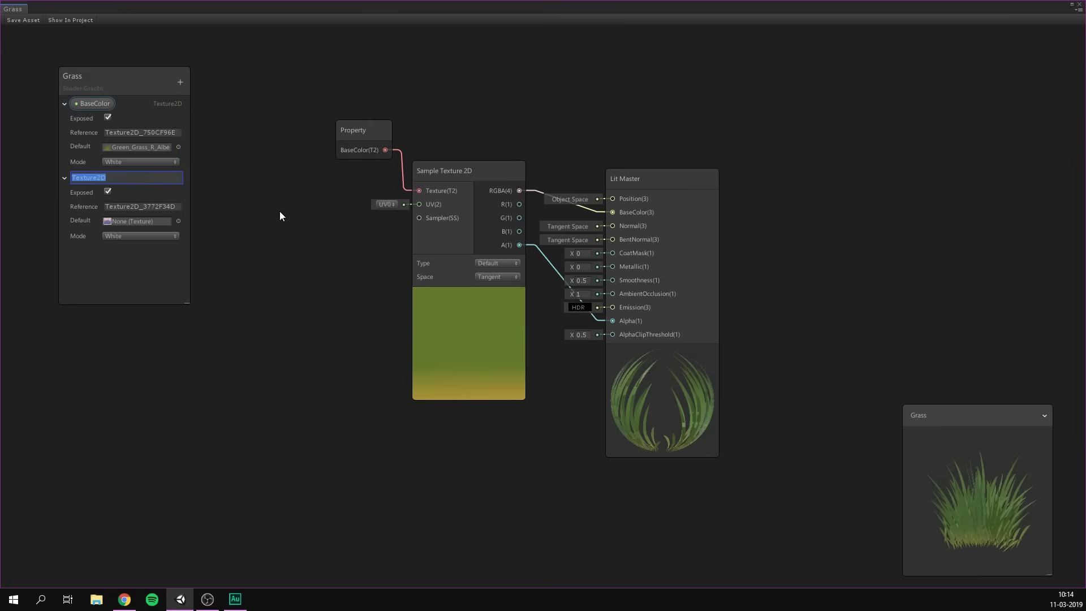
type("Metallic")
key("Return")
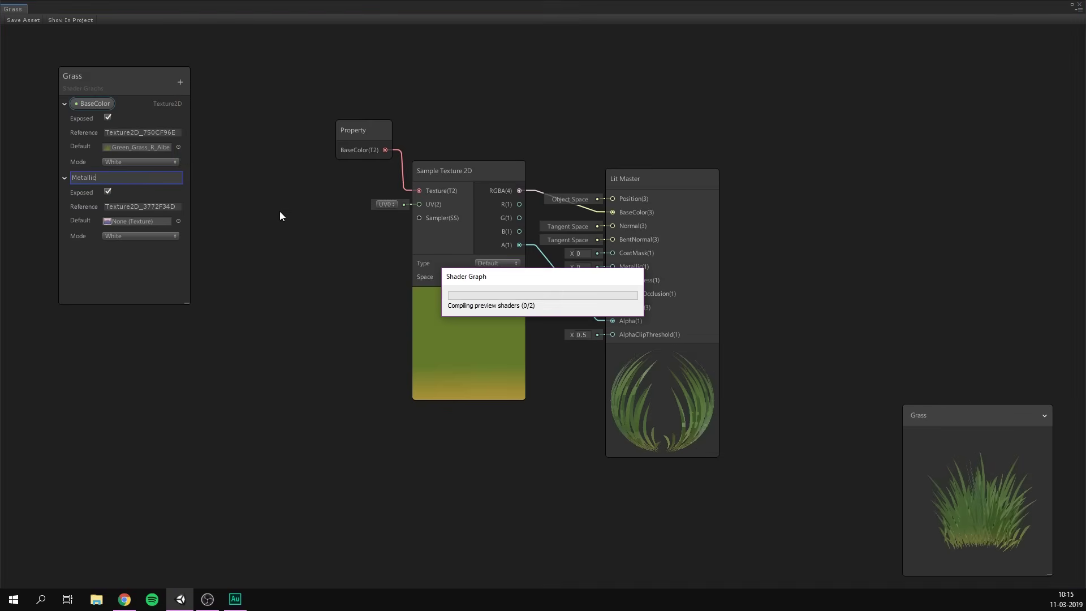
left_click(179, 221)
double_click(793, 270)
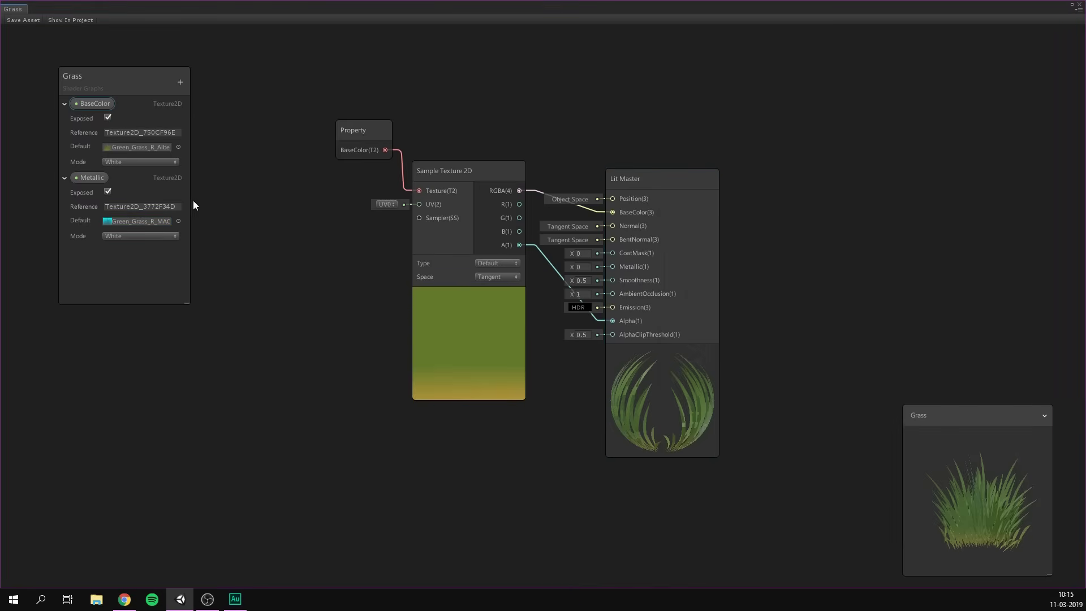
left_click_drag(94, 178, 279, 395)
Sample Metallic and wire R to Metallic, G to Ambient Occlusion and A to Smoothness.
left_click_drag(331, 432, 361, 457)
key("Return")
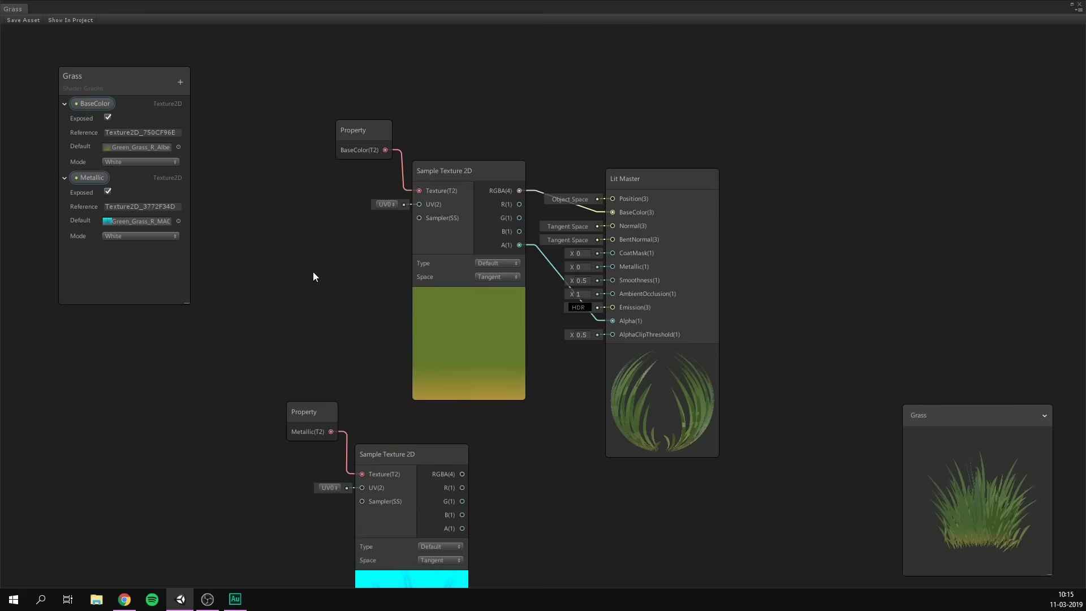
middle_click_drag(313, 276, 385, 167)
left_click_drag(402, 261, 500, 311)
left_click(621, 320)
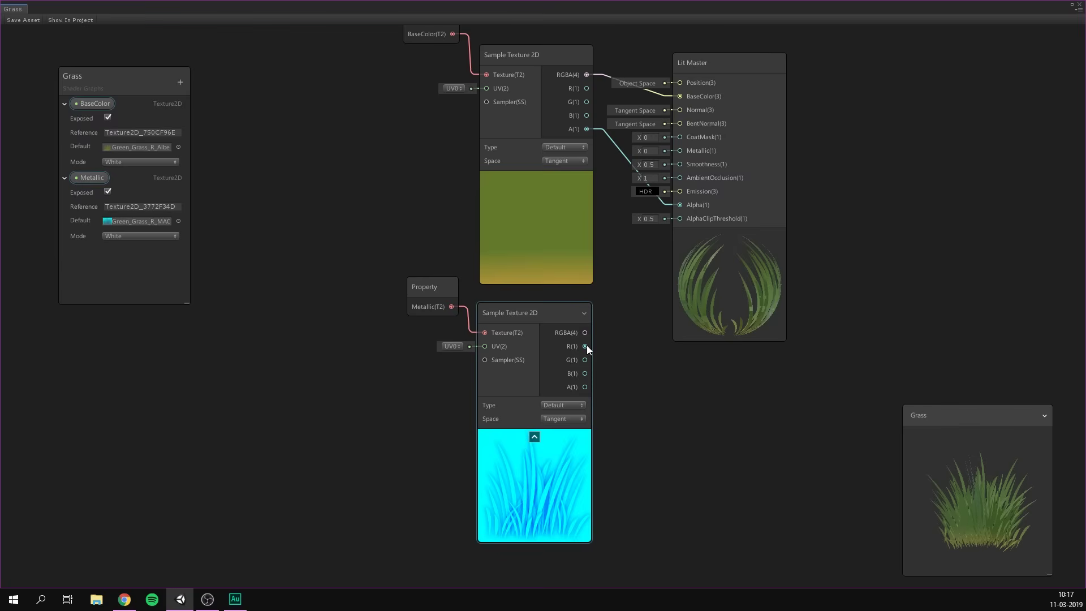
left_click_drag(587, 346, 679, 151)
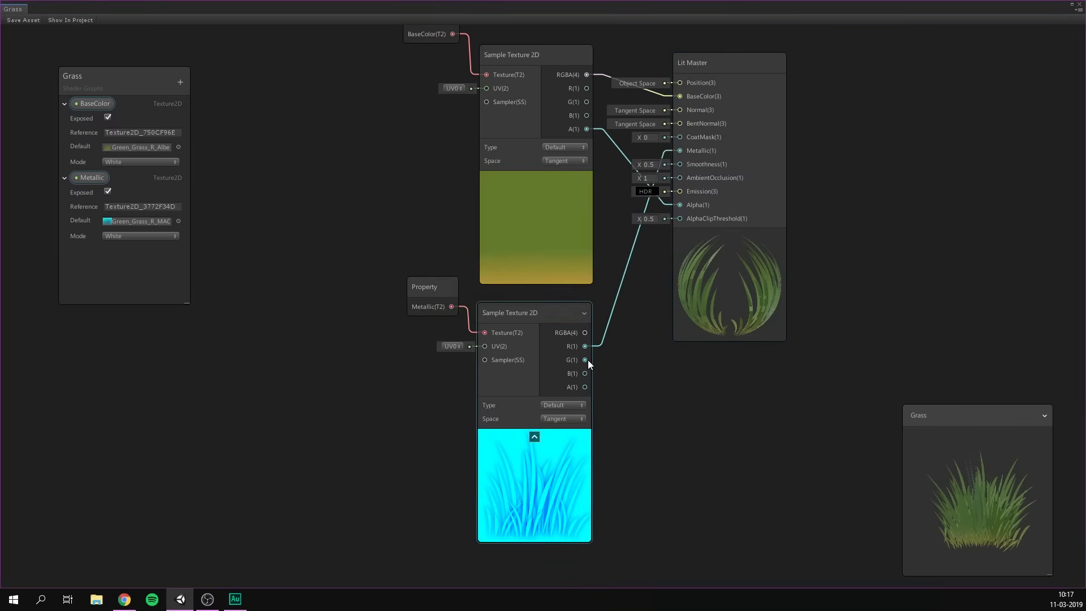
left_click_drag(586, 360, 680, 164)
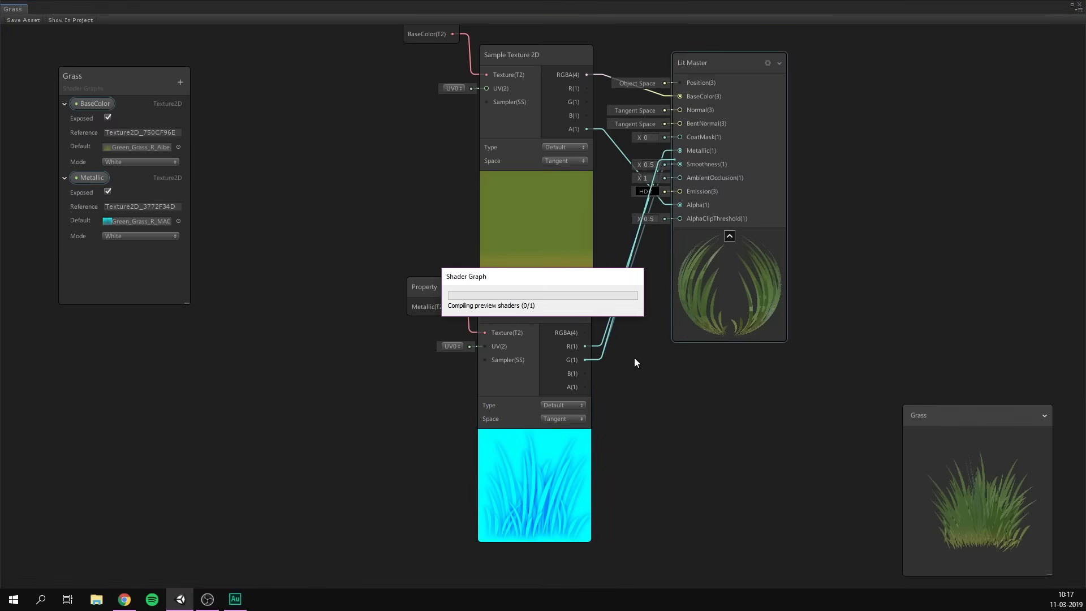
left_click_drag(585, 387, 680, 178)
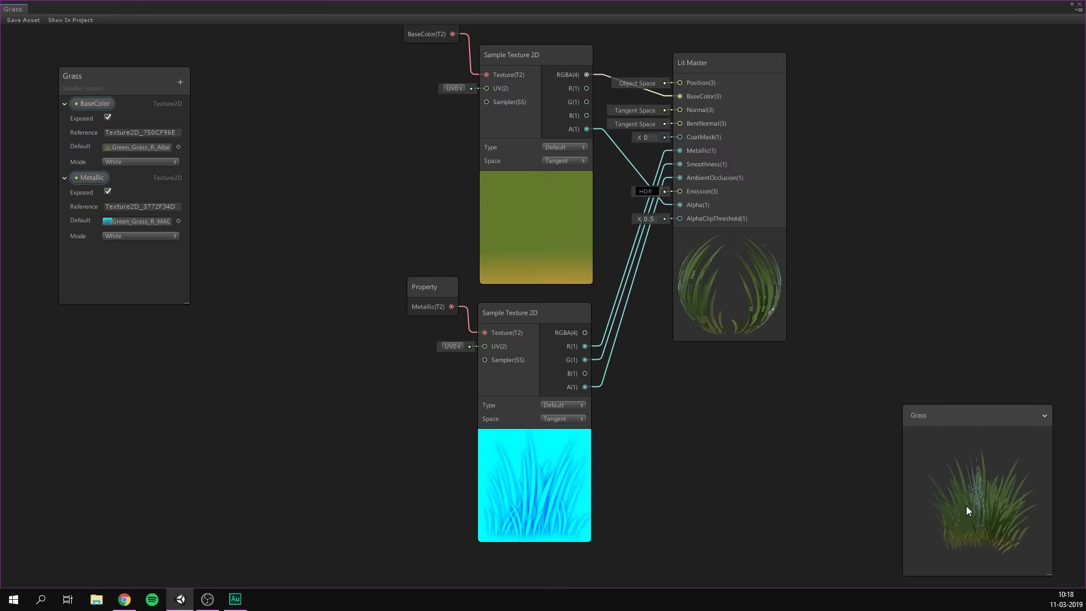
mouse_move(969, 505)
left_mouse_down()
mouse_move(977, 525)
mouse_move(981, 516)
left_mouse_up()
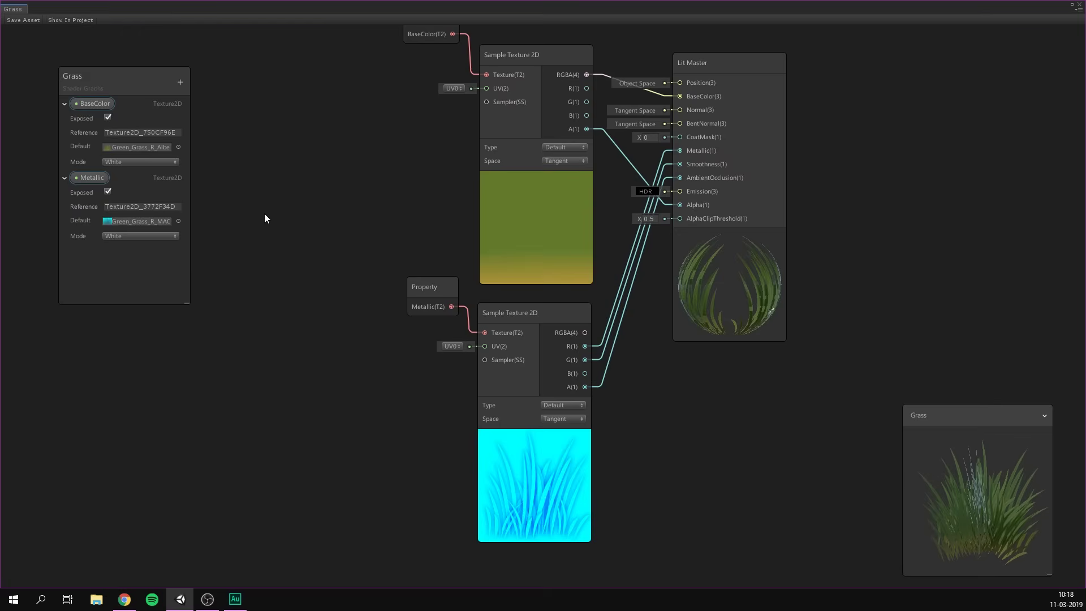
Add a Texture2D property 'Normal' defaulting to the grass normal map, moving the Metallic nodes lower.
left_click(180, 81)
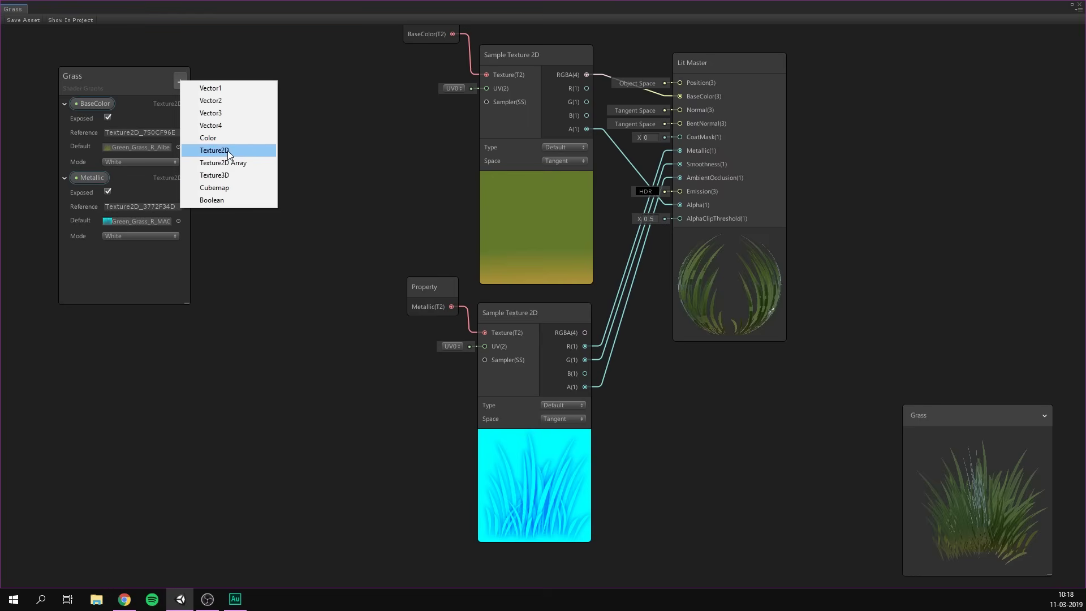
left_click(228, 150)
type("Normal")
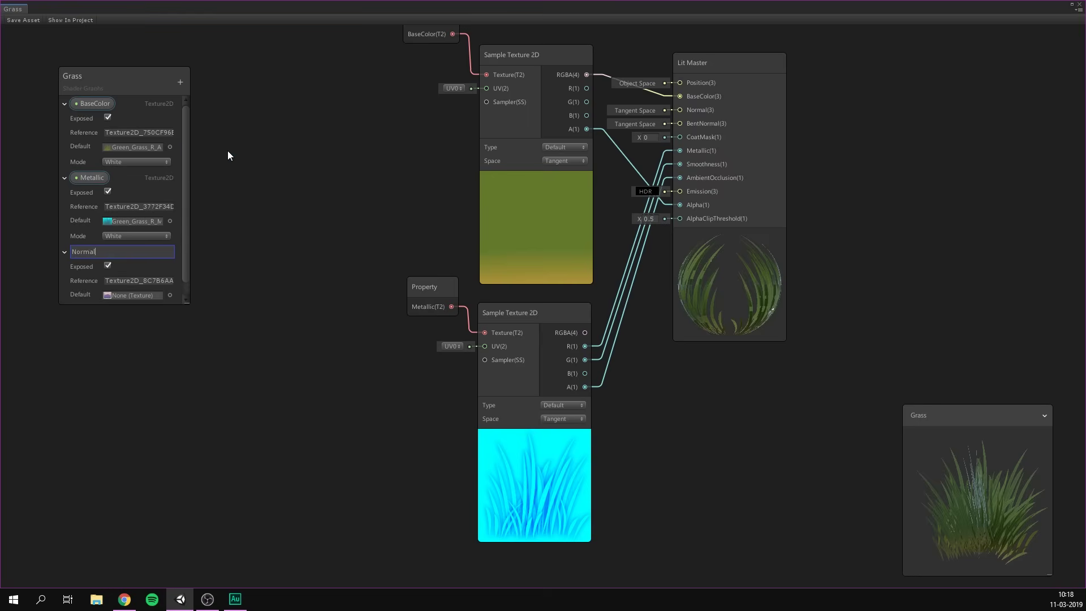
left_click(169, 294)
left_click(841, 274)
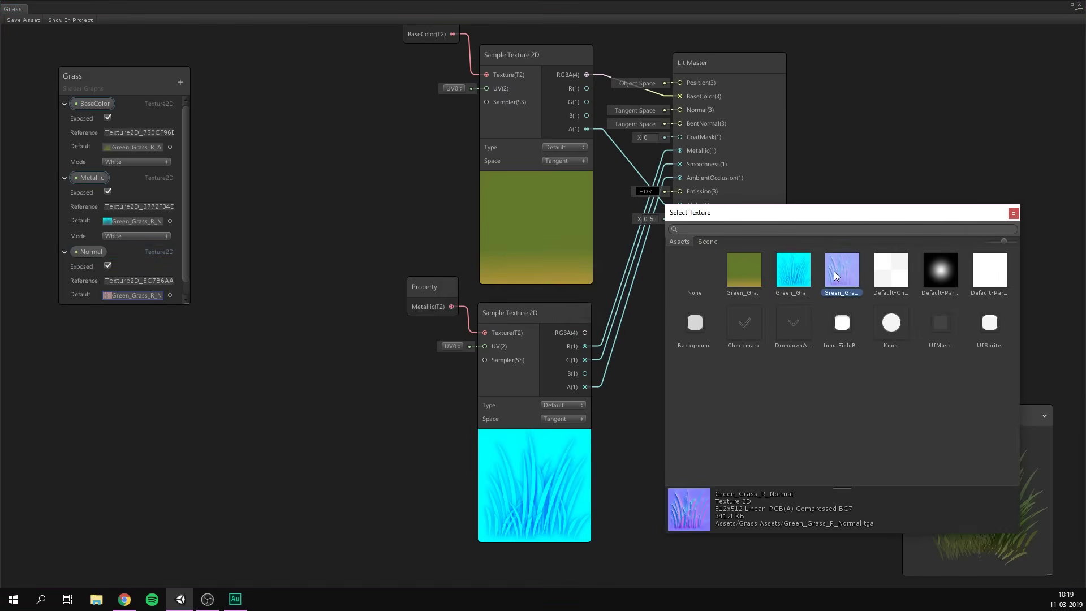
left_click(839, 269)
left_click_drag(425, 318, 581, 415)
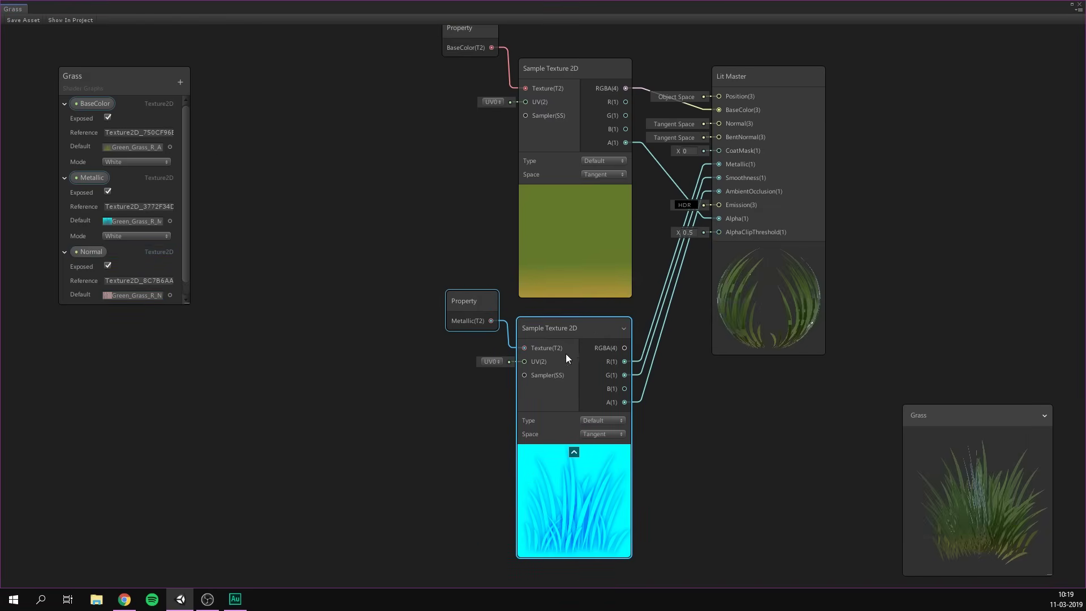
left_click_drag(566, 354, 578, 375)
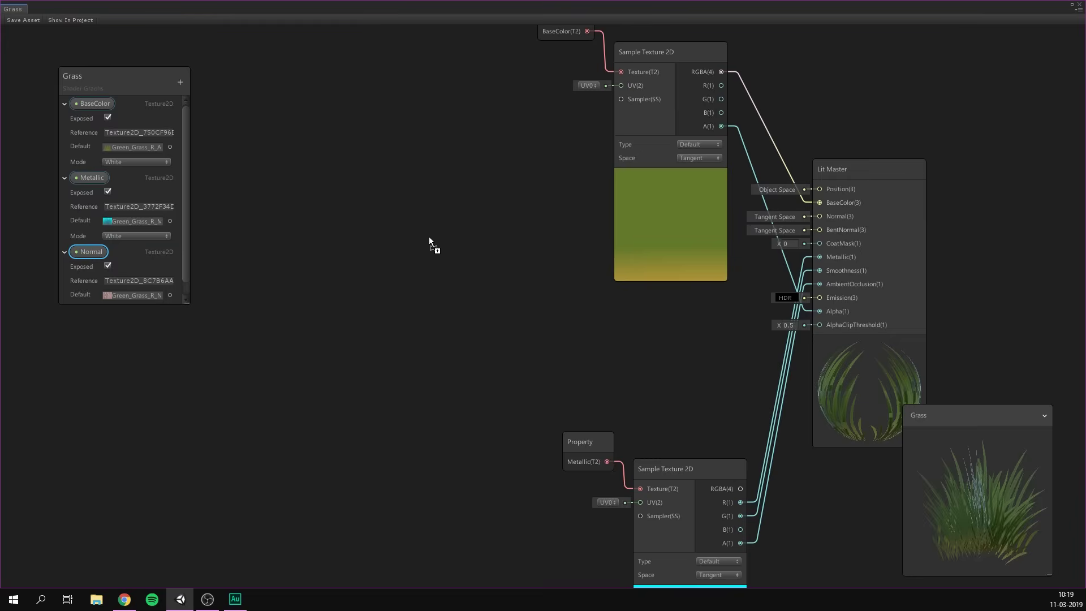
Sample the Normal property with Type set to Normal and wire it into Lit Master Normal.
left_click_drag(430, 241, 513, 282)
type("sa")
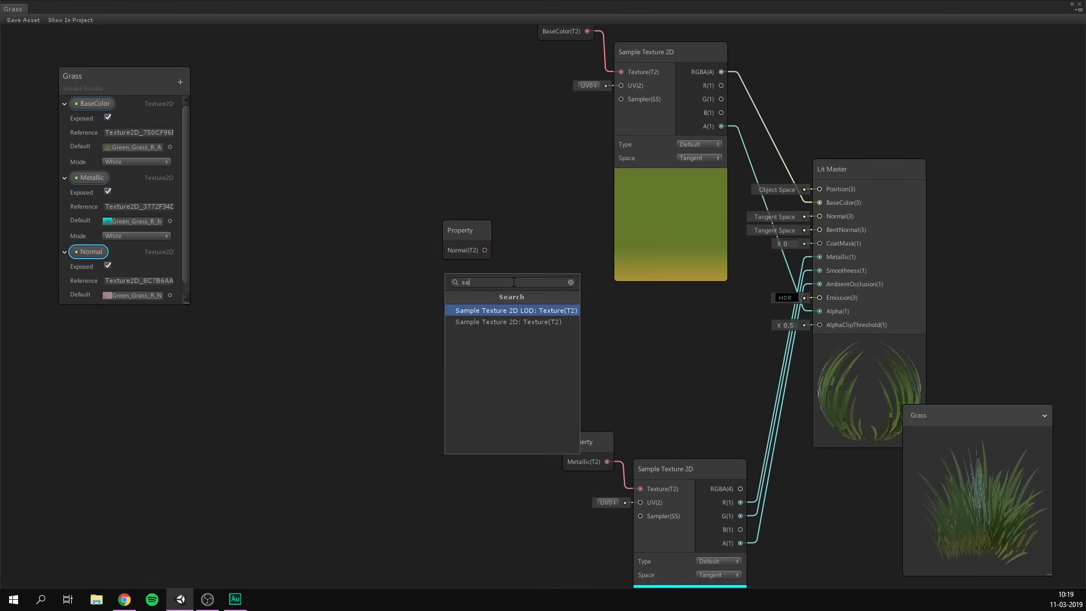
key("Down")
key("Return")
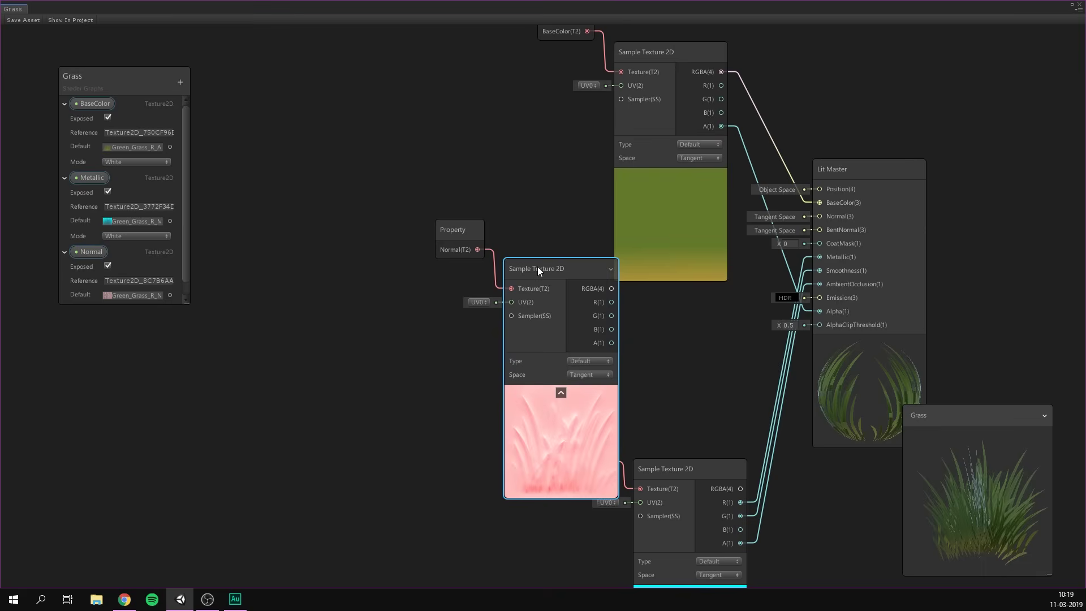
left_click(575, 360)
left_click(599, 387)
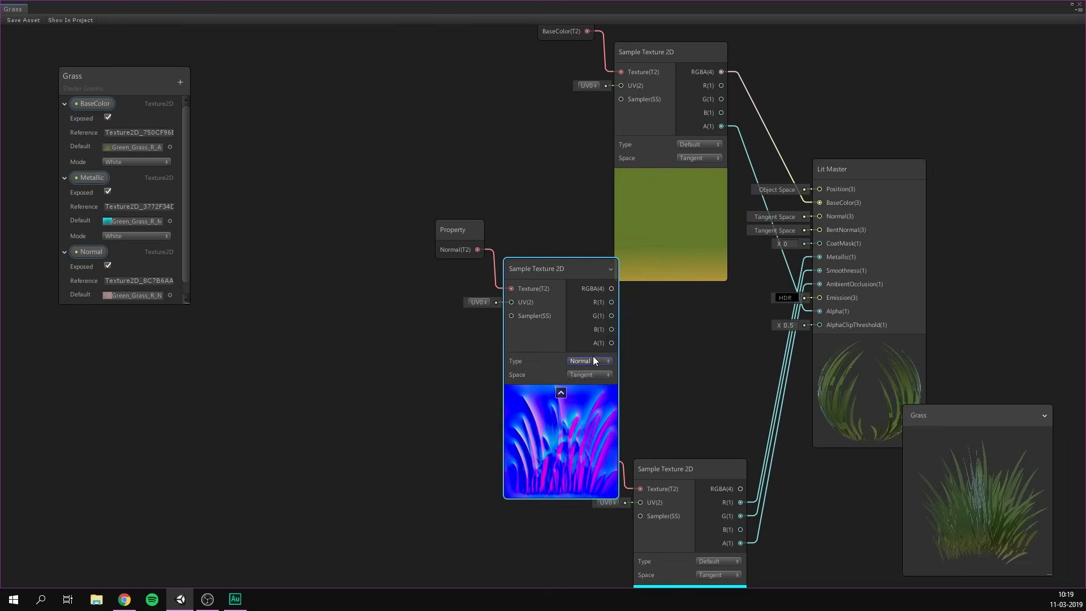
left_click(650, 373)
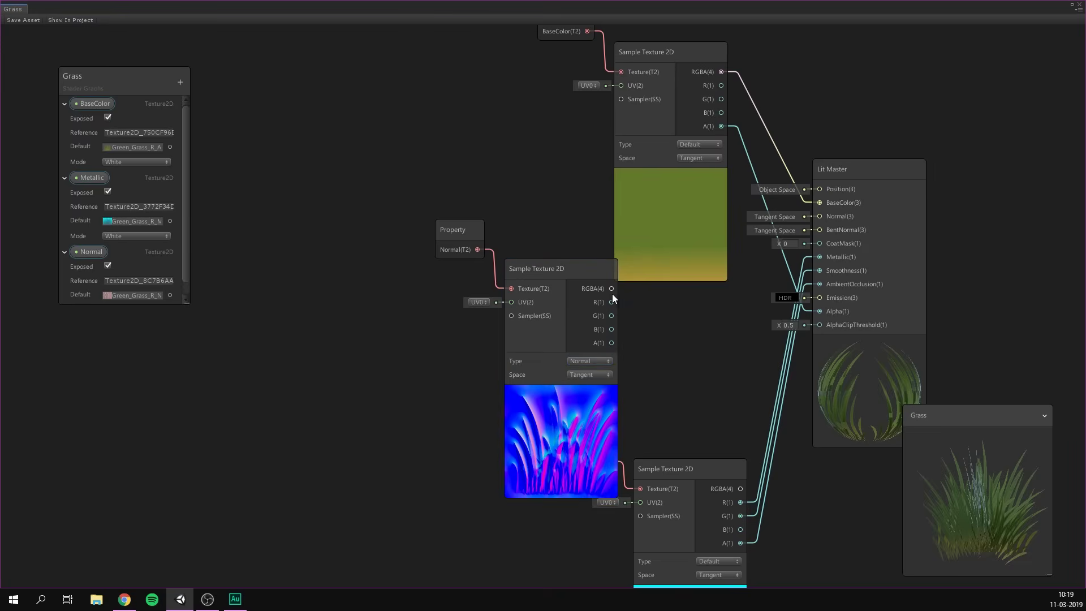
left_click_drag(611, 289, 821, 216)
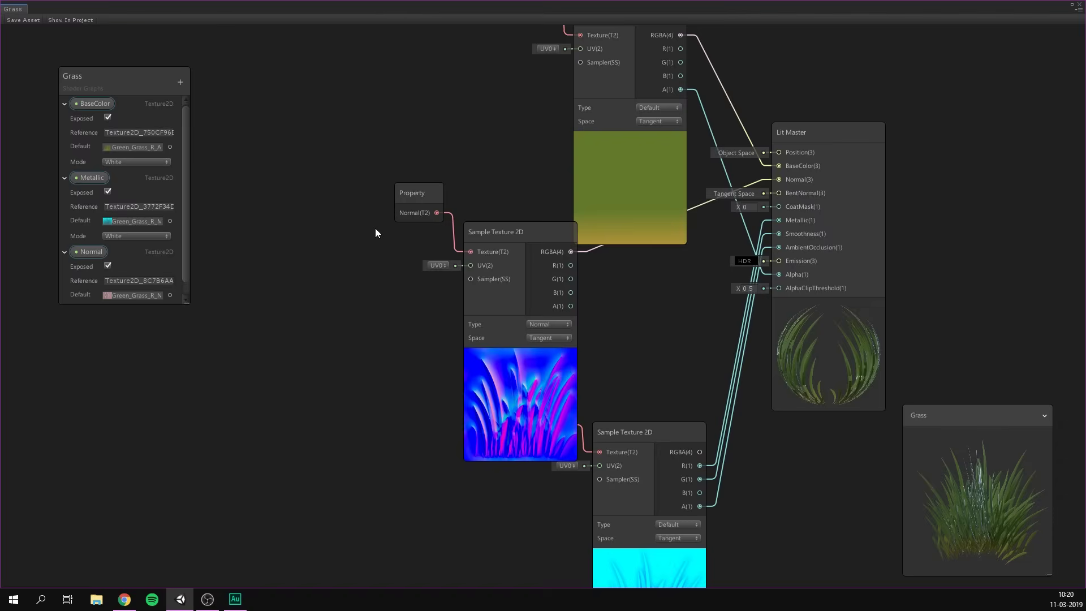
Tidy the Normal nodes, collapse the BaseColor, Metallic and Normal properties, and save the graph.
scroll(375, 229, "down", 3)
left_click_drag(365, 205, 430, 256)
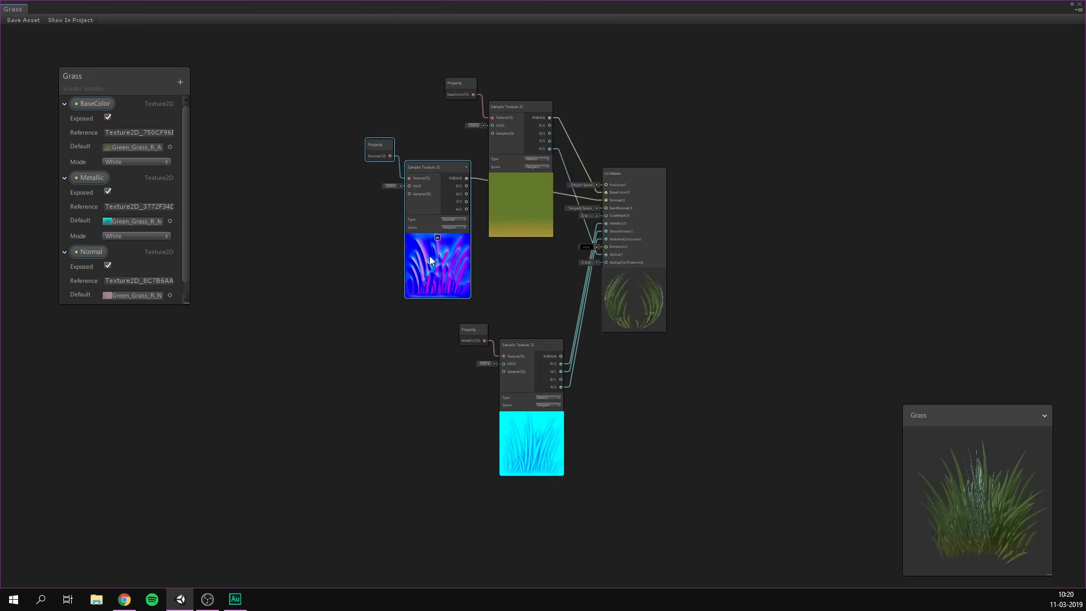
left_click(64, 104)
left_click(65, 119)
left_click(64, 135)
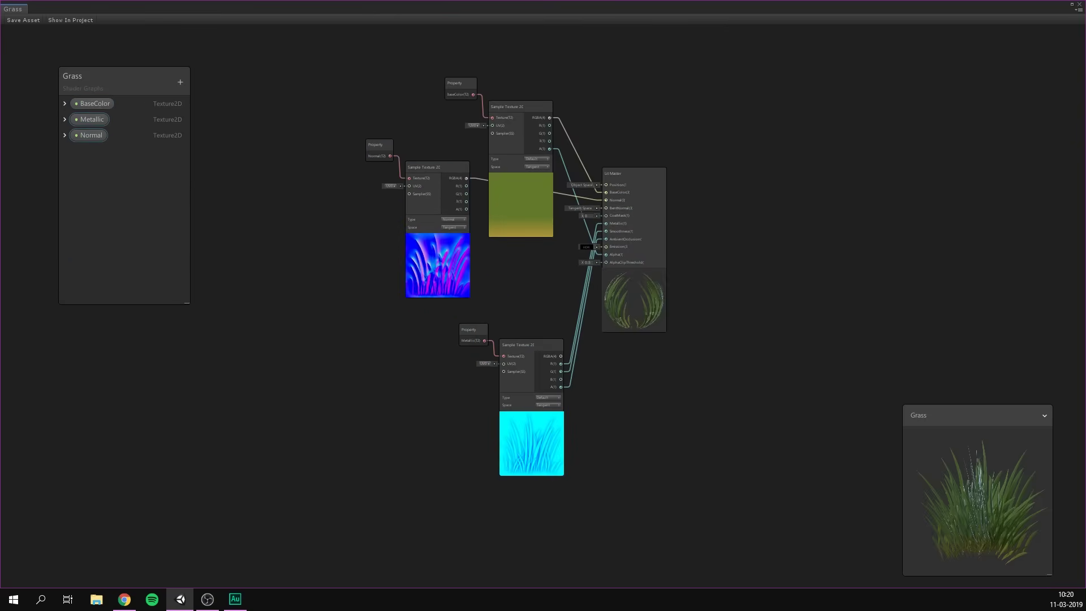
left_click(22, 21)
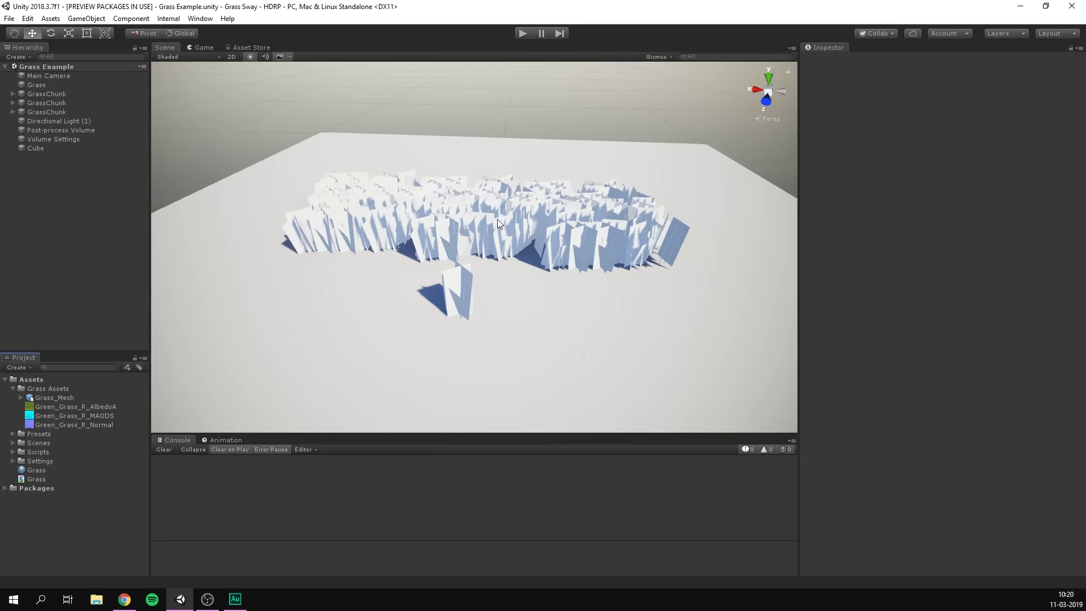
Set the Grass material's shader to Shader Graphs > Grass in the Inspector.
left_click(64, 471)
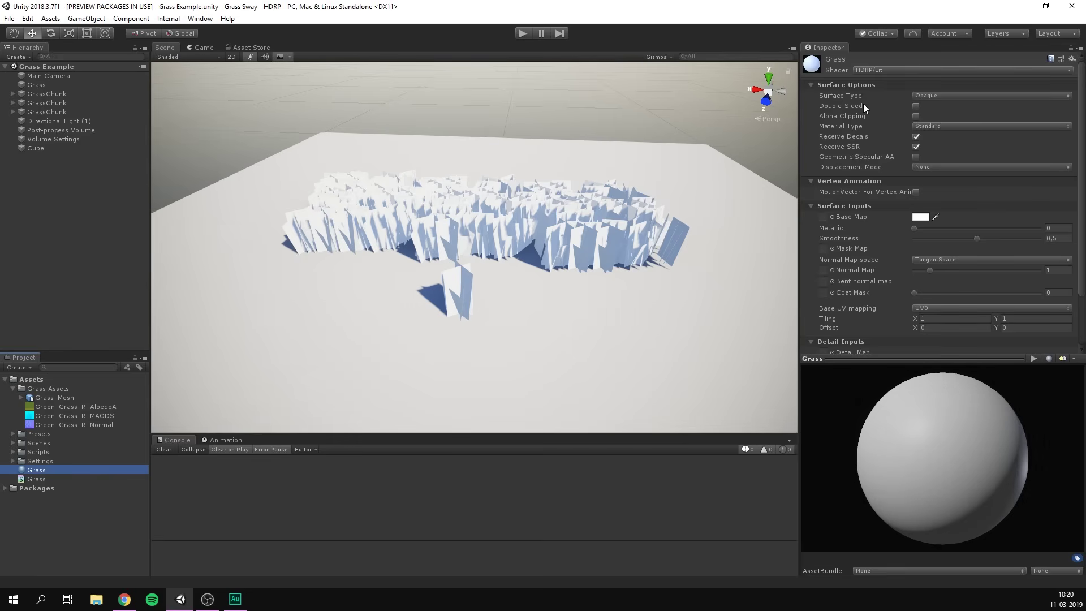
left_click(895, 70)
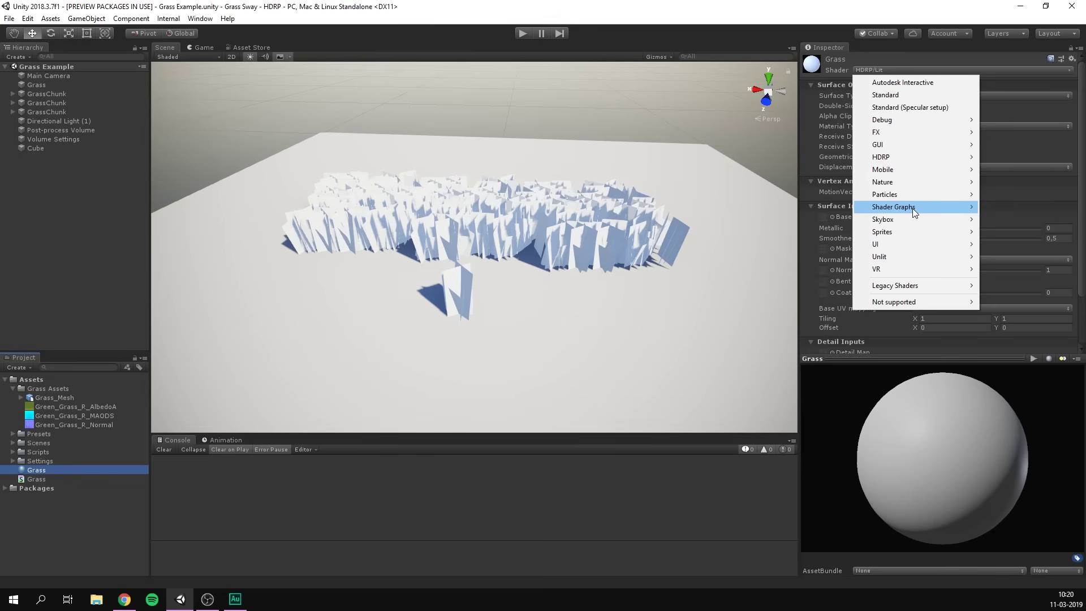
mouse_move(912, 208)
left_click(1016, 208)
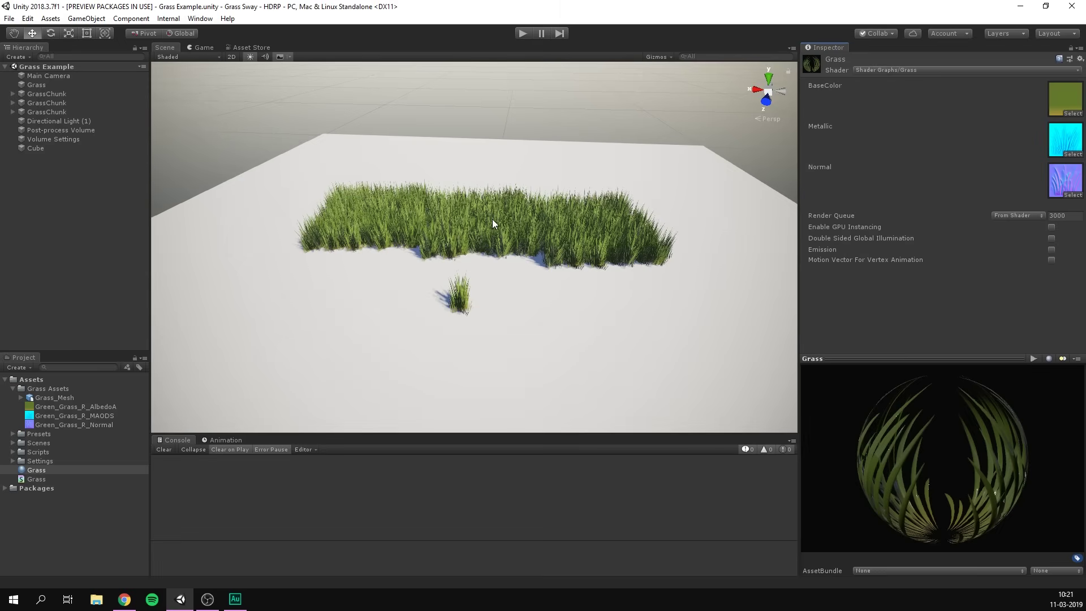
right_click_drag(488, 227, 548, 192)
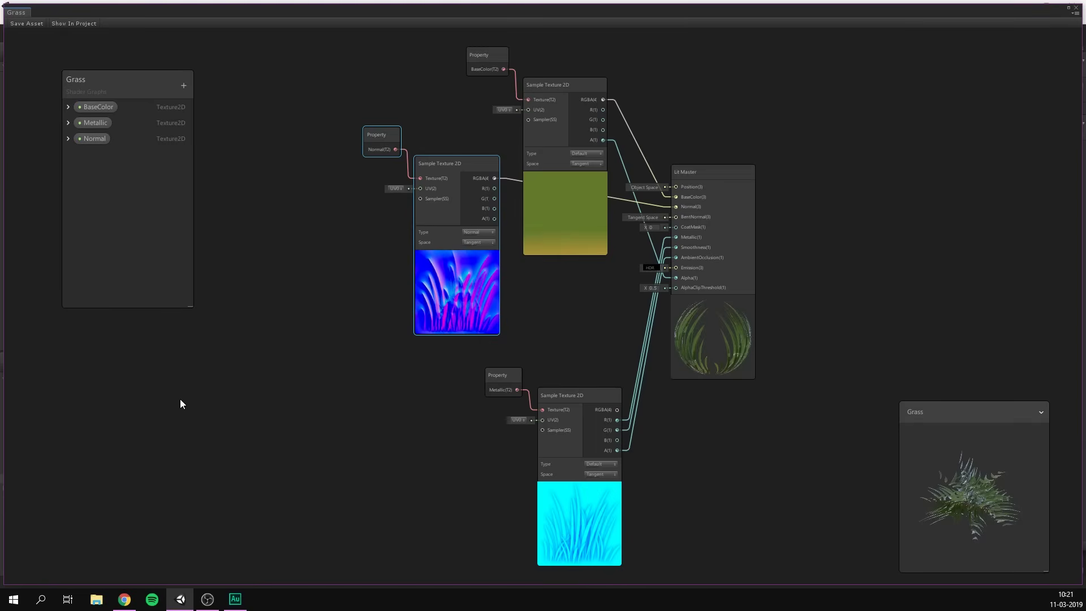
scroll(698, 194, "up", 3)
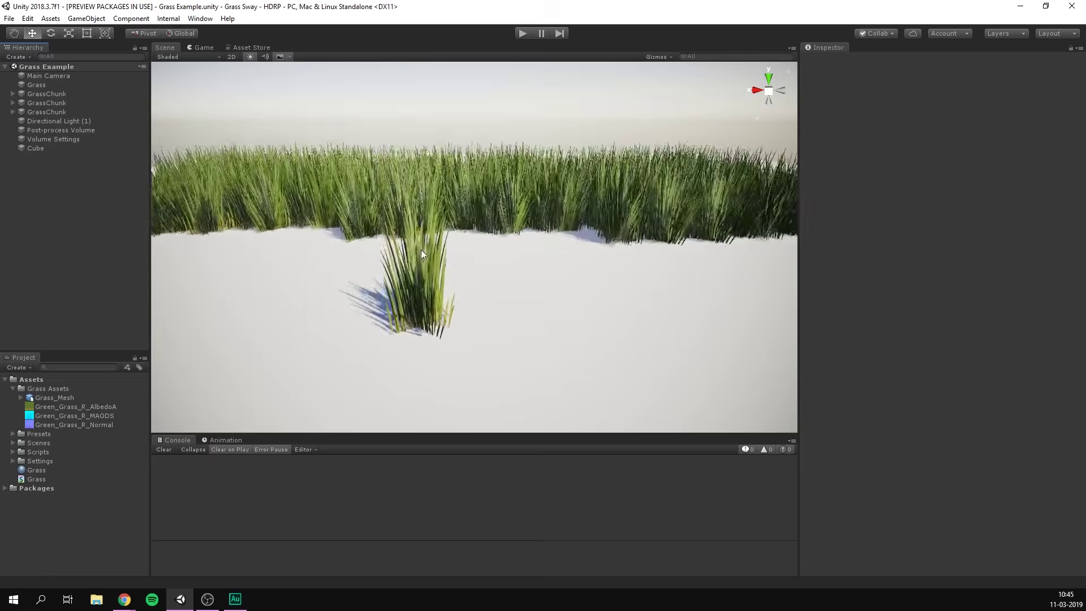
Return to the Grass shader graph and zoom to show the three samplers feeding Lit Master.
scroll(467, 225, "up", 3)
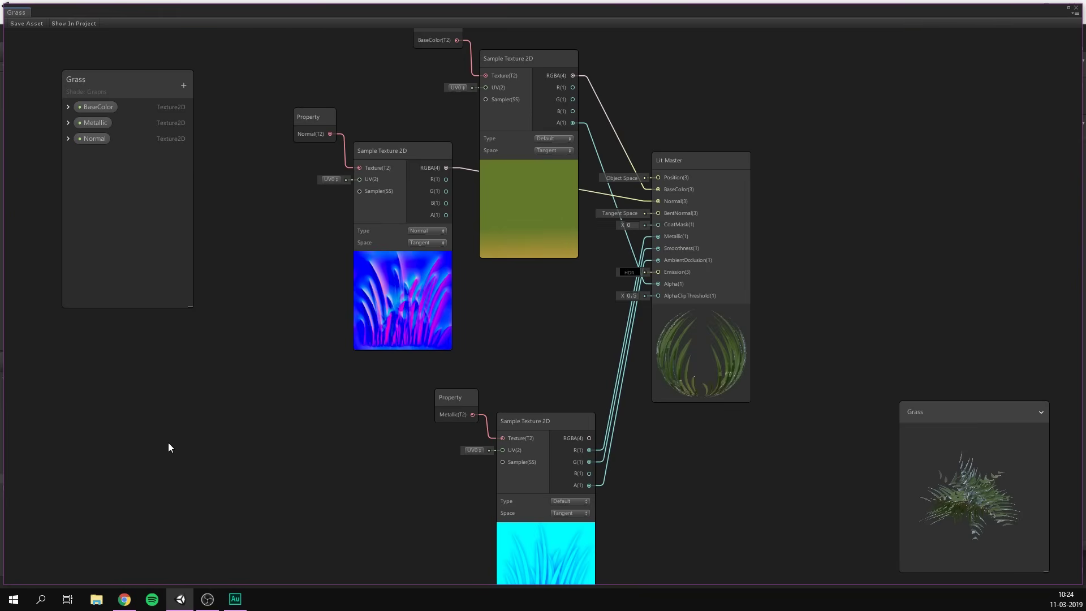
Collapse the normal, base colour and metallic texture previews and reposition the Metallic and Normal nodes.
left_click(402, 256)
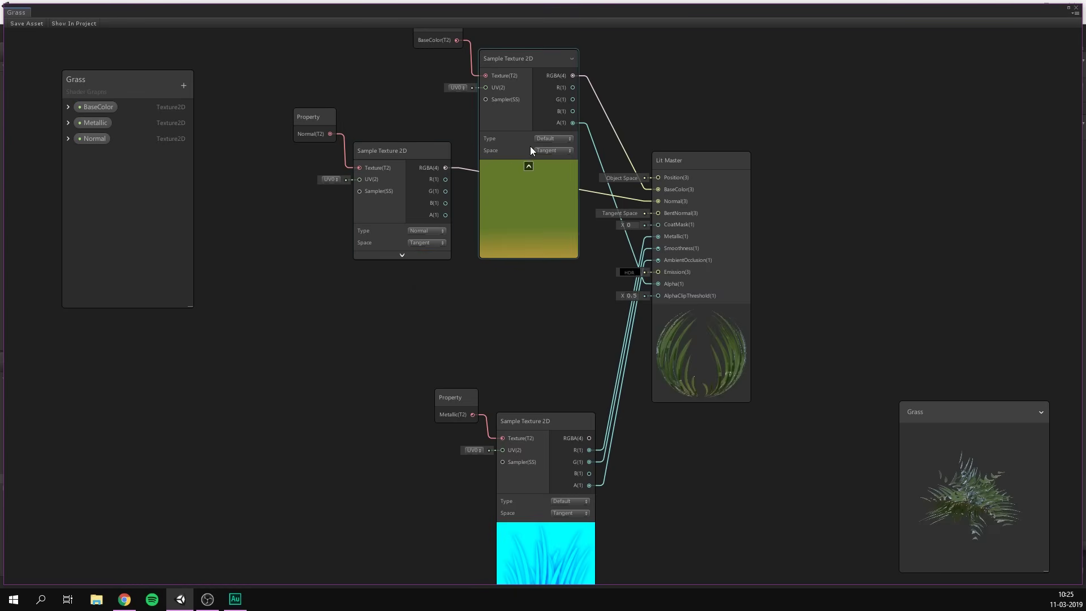
left_click(529, 164)
left_click(546, 527)
left_click_drag(440, 441, 498, 347)
left_click_drag(286, 93, 512, 246)
Stack all six property and texture nodes into a compact column, lowered about 150 px.
key("a")
left_click_drag(403, 56, 524, 125)
left_click(598, 87)
left_click_drag(354, 58, 593, 480)
left_click_drag(505, 175, 524, 251)
left_click(547, 123)
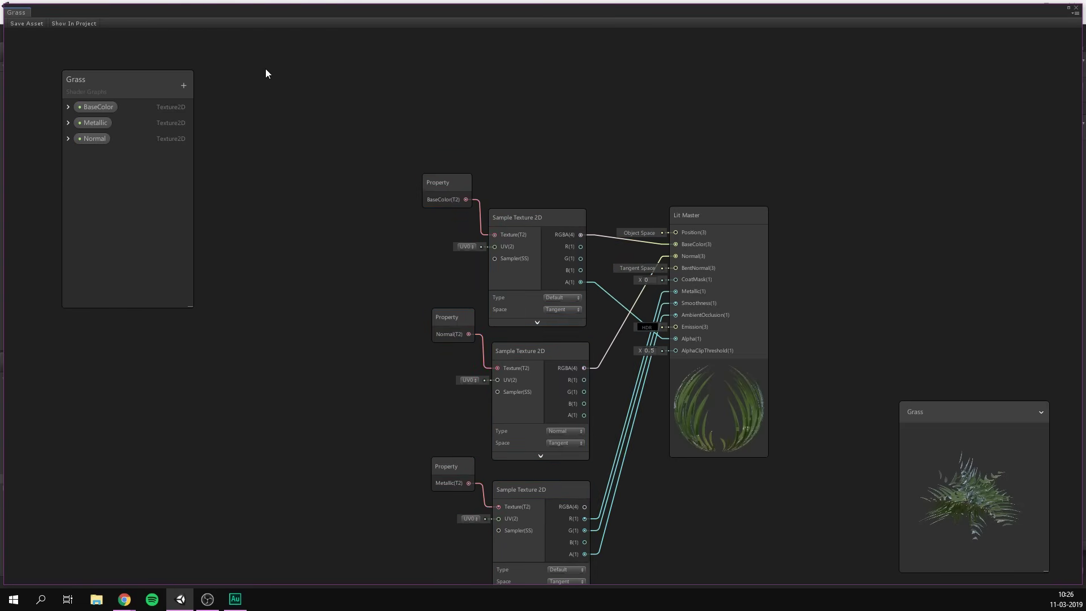
Add a collapsed Position node and a Tiling And Offset node beside it in free space.
middle_click_drag(266, 74, 422, 230)
key("space")
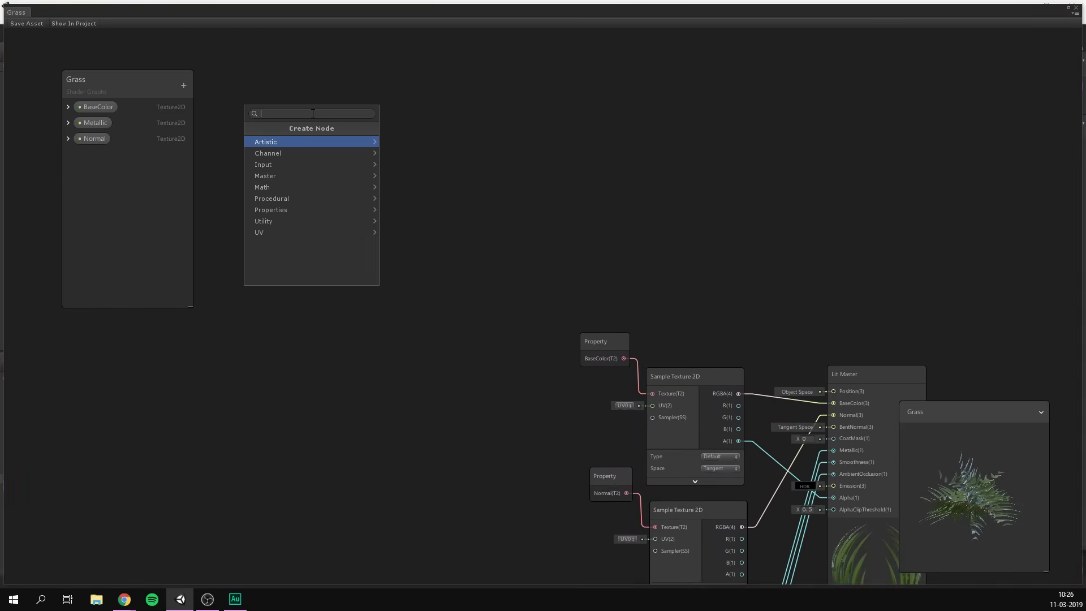
type("position")
key("Return")
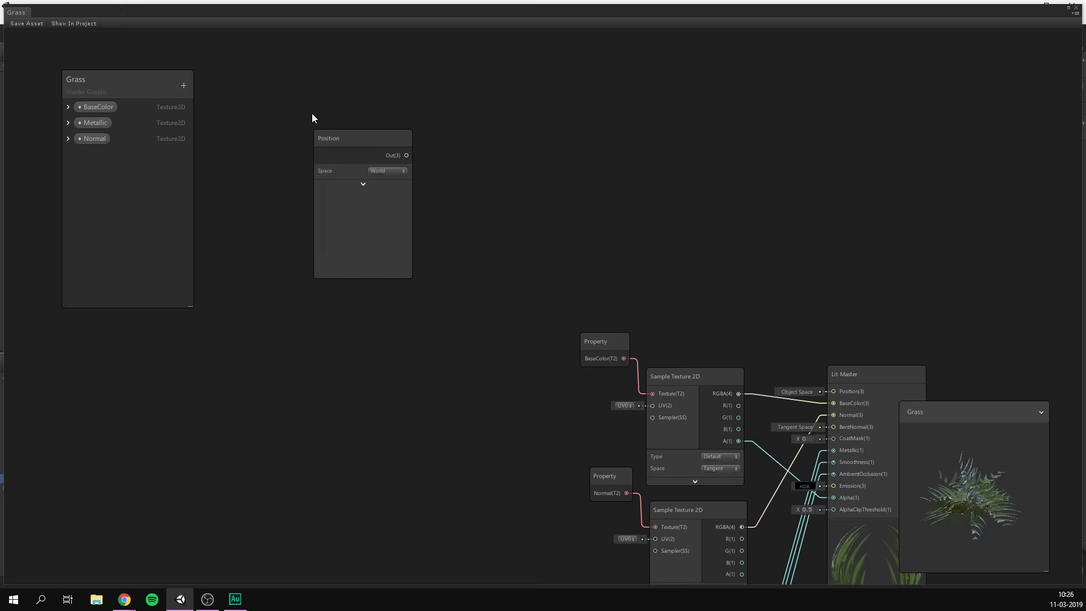
left_click(361, 184)
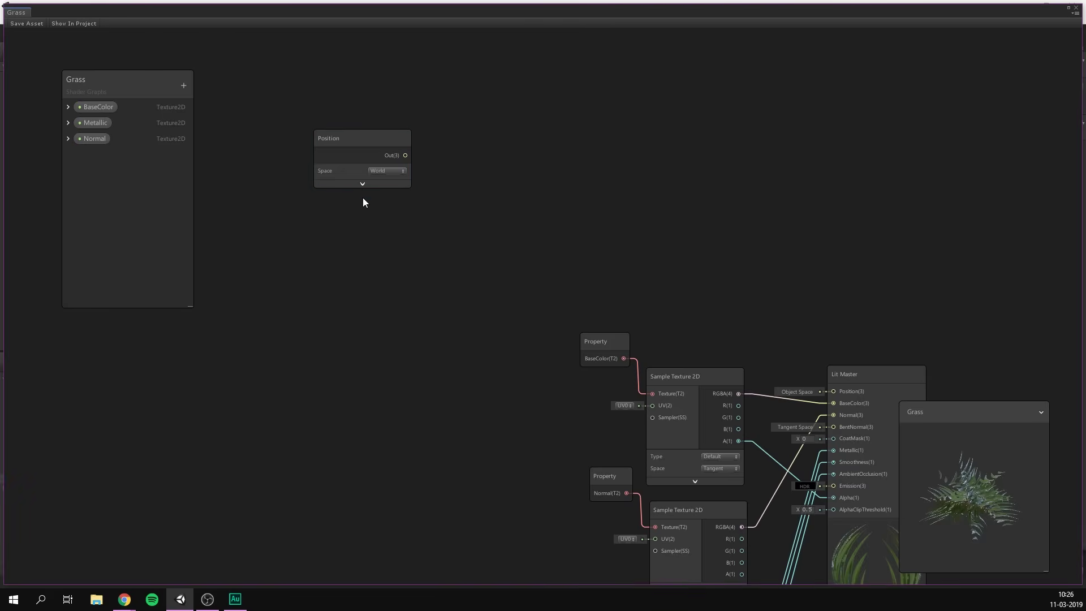
key("space")
type("tiling")
key("Return")
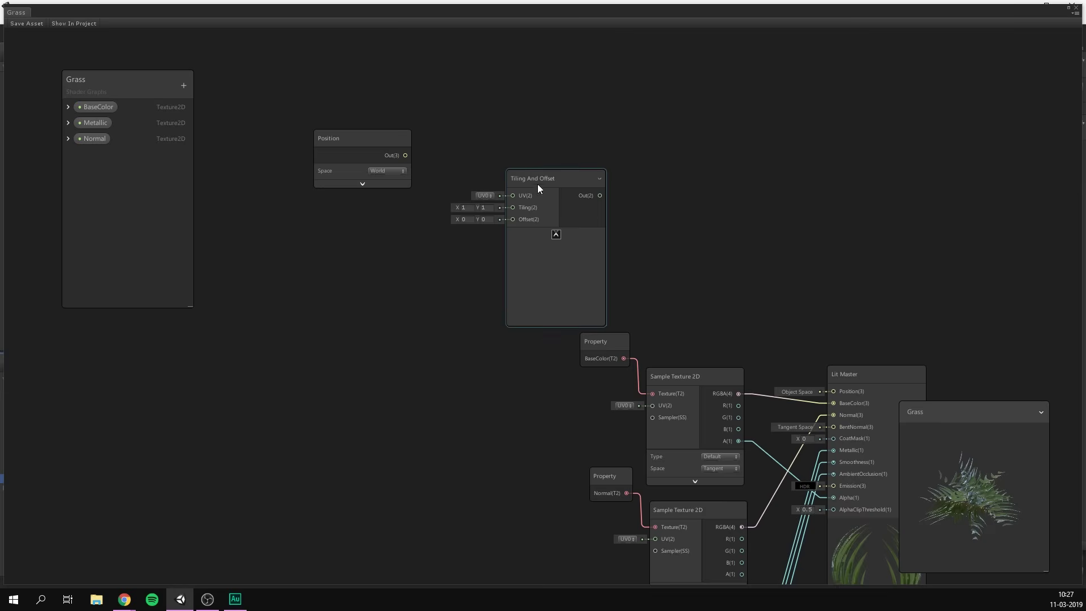
left_click_drag(538, 181, 525, 160)
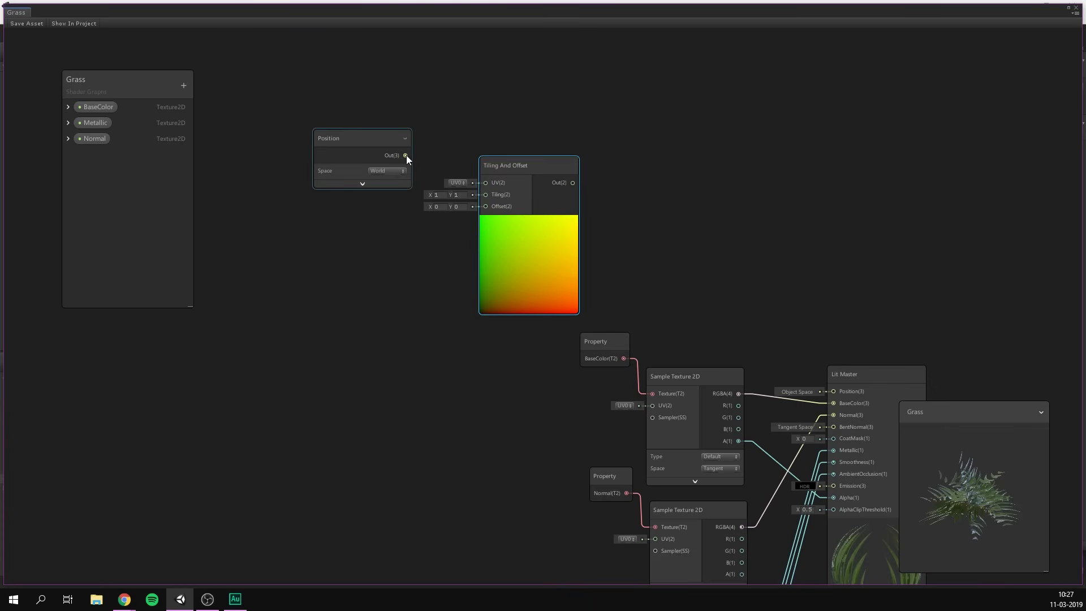
Wire Position into Tiling And Offset's UV and add a Time node below Position.
left_click_drag(409, 158, 479, 183)
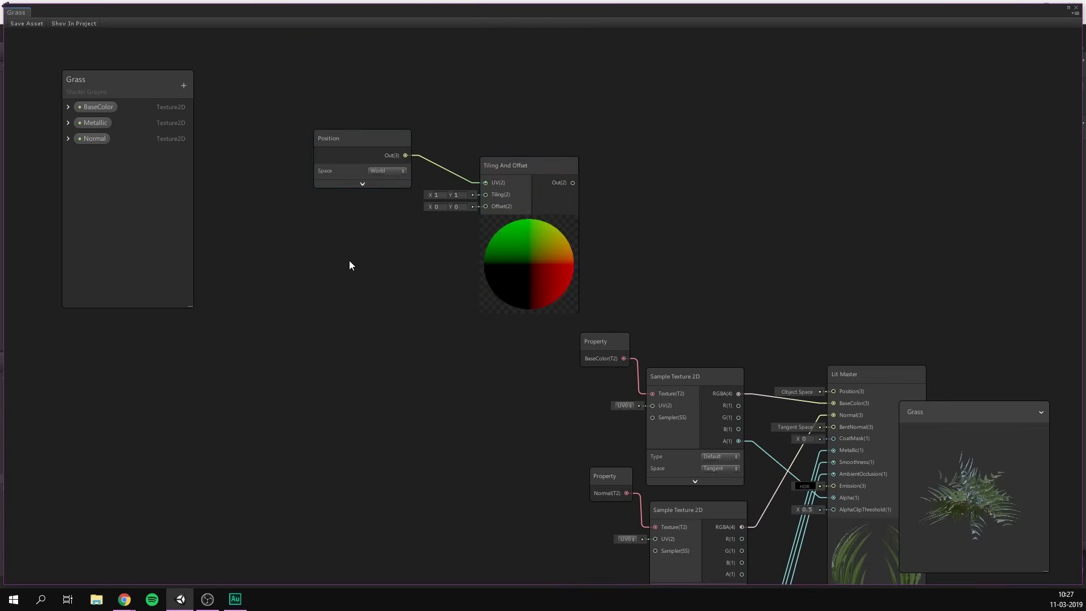
key("space")
type("time")
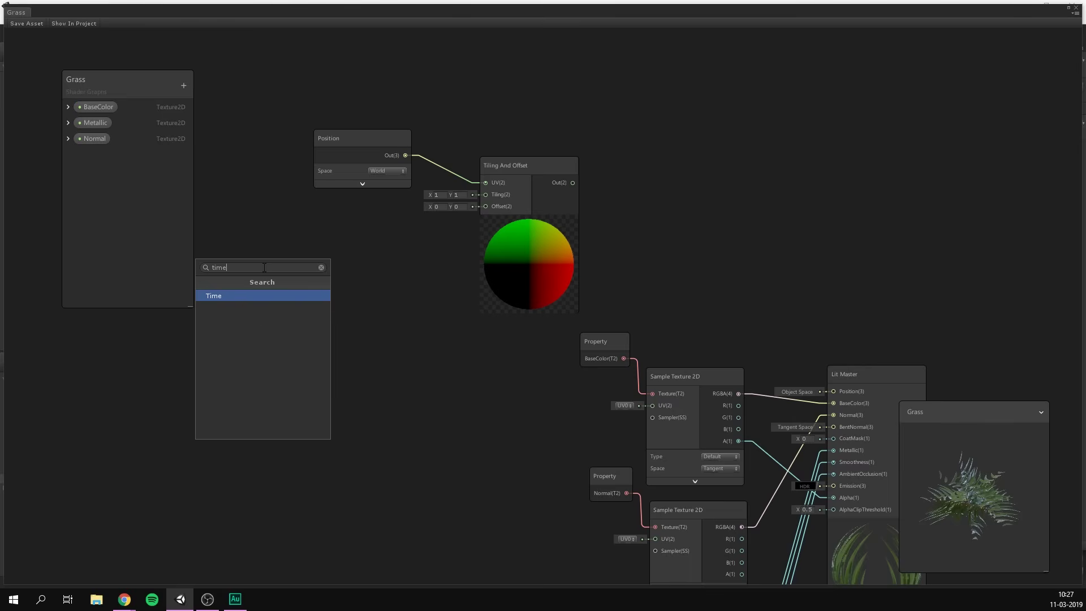
key("Return")
left_click_drag(271, 292, 376, 234)
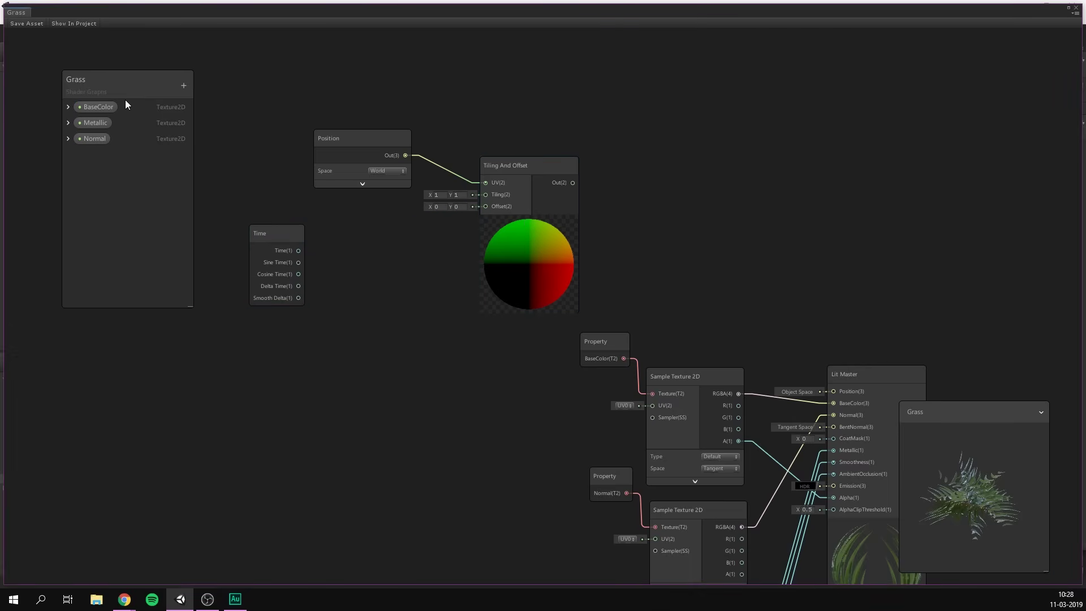
Create a Vector2 property 'Wind Movement' with default X of 6 and place it in the graph.
left_click(183, 86)
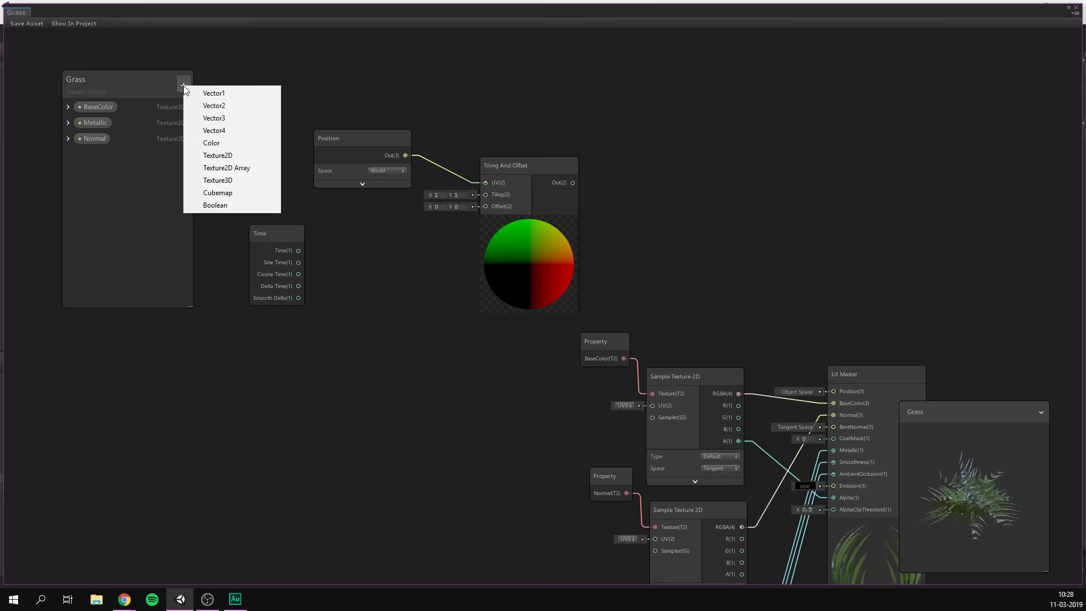
left_click(232, 107)
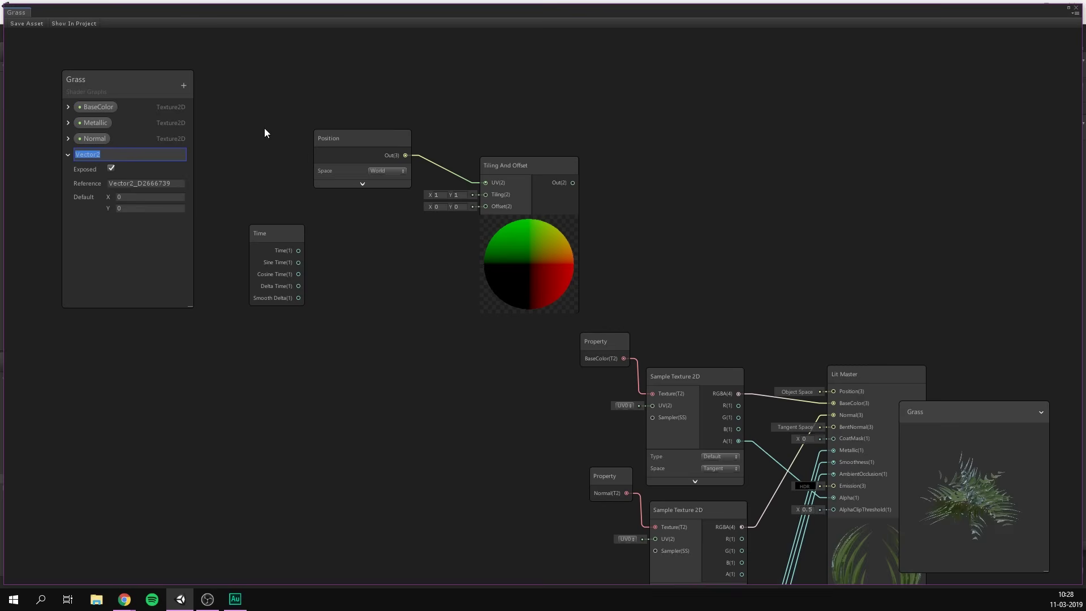
type("Wind Movement")
key("Return")
left_click(130, 197)
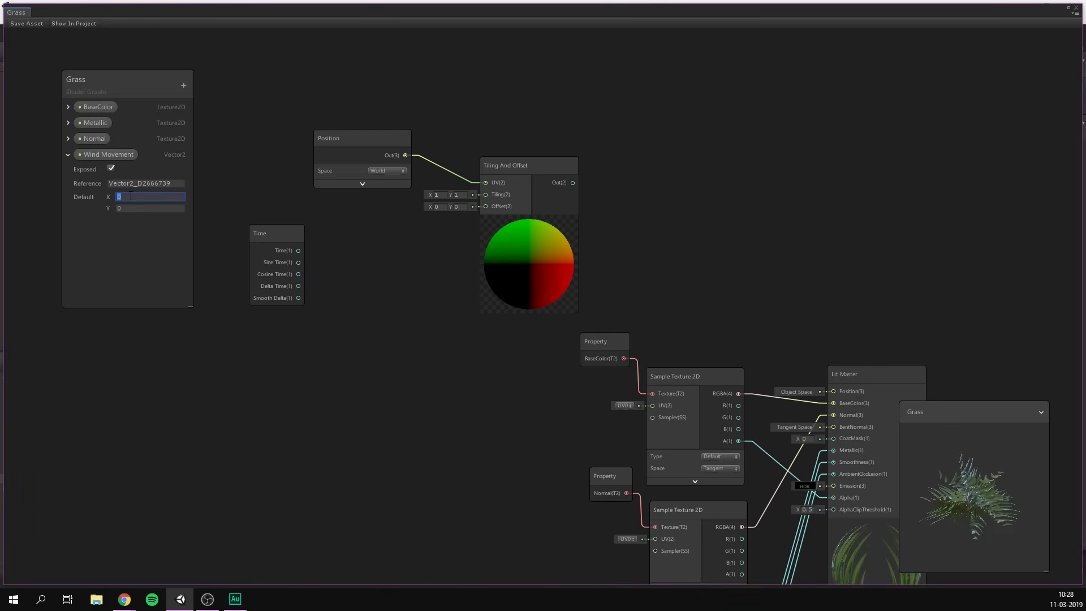
type("6")
key("Return")
left_click_drag(111, 158, 267, 347)
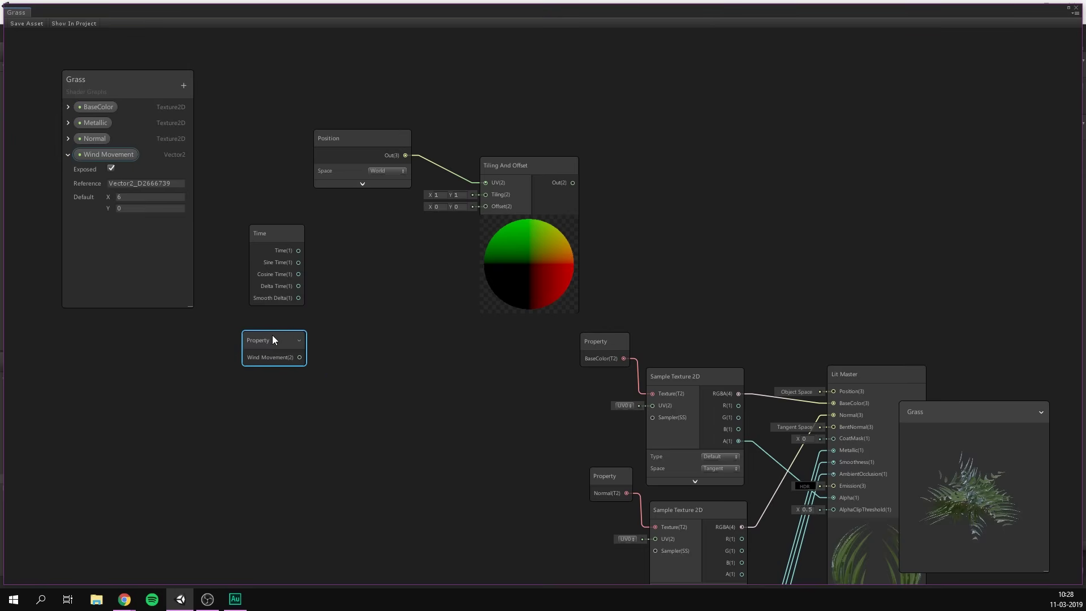
left_click(376, 281)
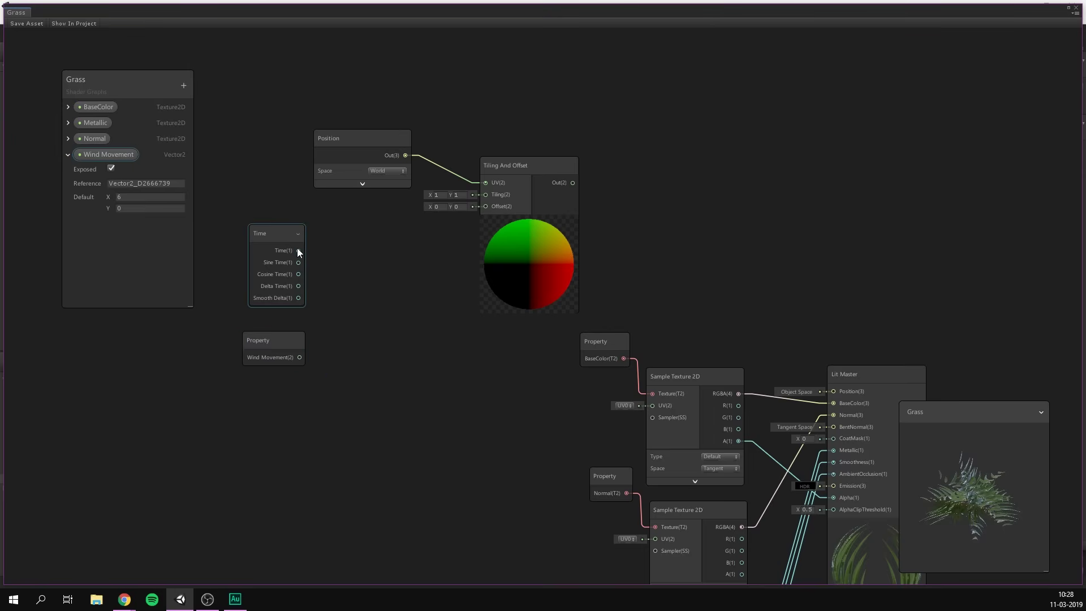
Multiply Time by Wind Movement and feed the result into Tiling And Offset's Offset.
left_click_drag(301, 251, 344, 270)
type("mul")
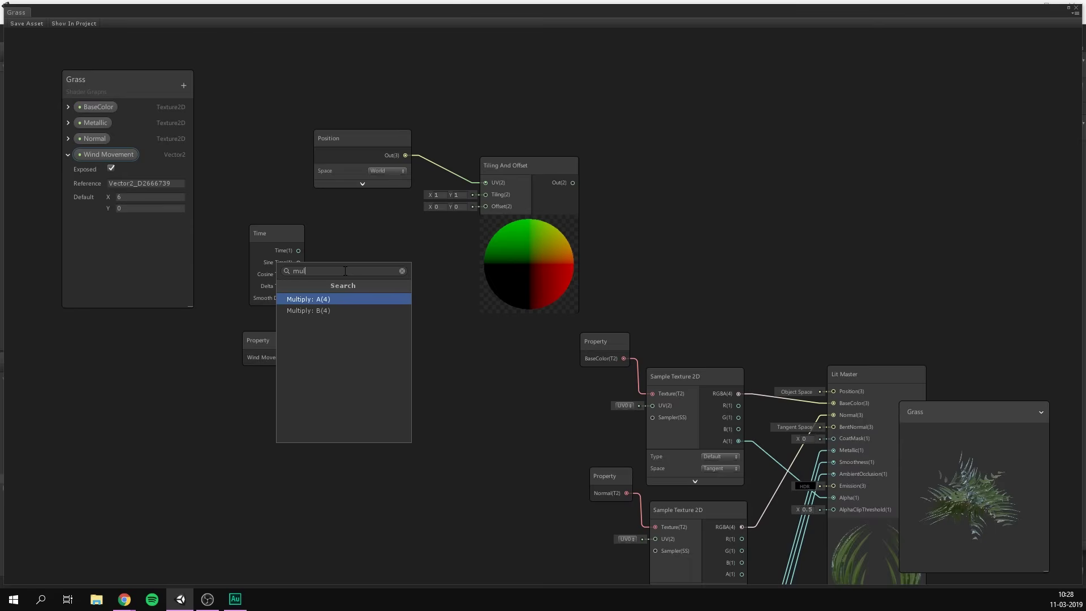
key("Return")
left_click_drag(300, 357, 340, 300)
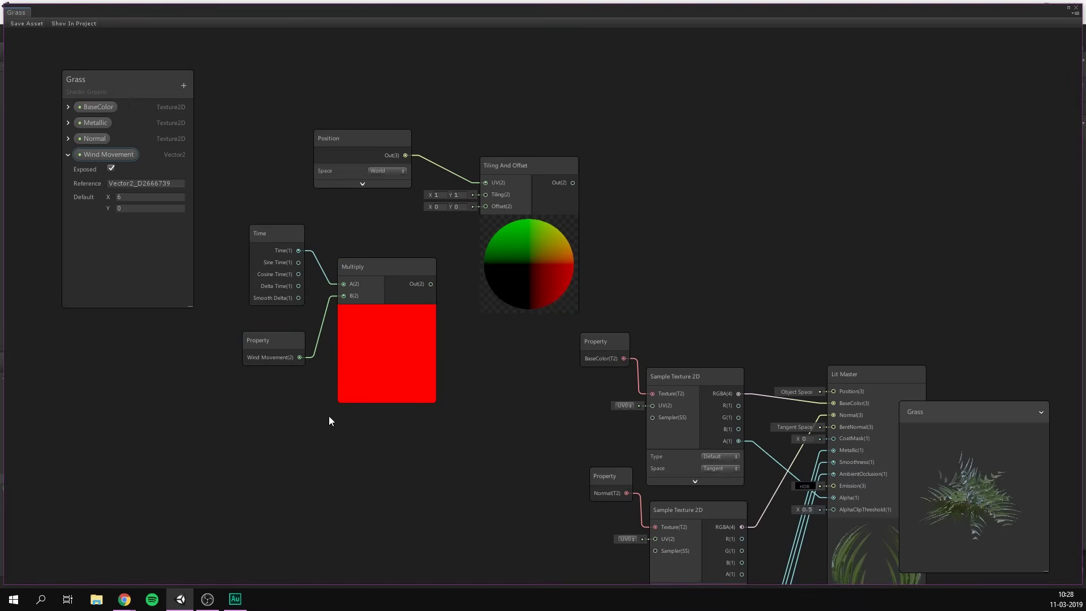
left_click_drag(430, 287, 477, 206)
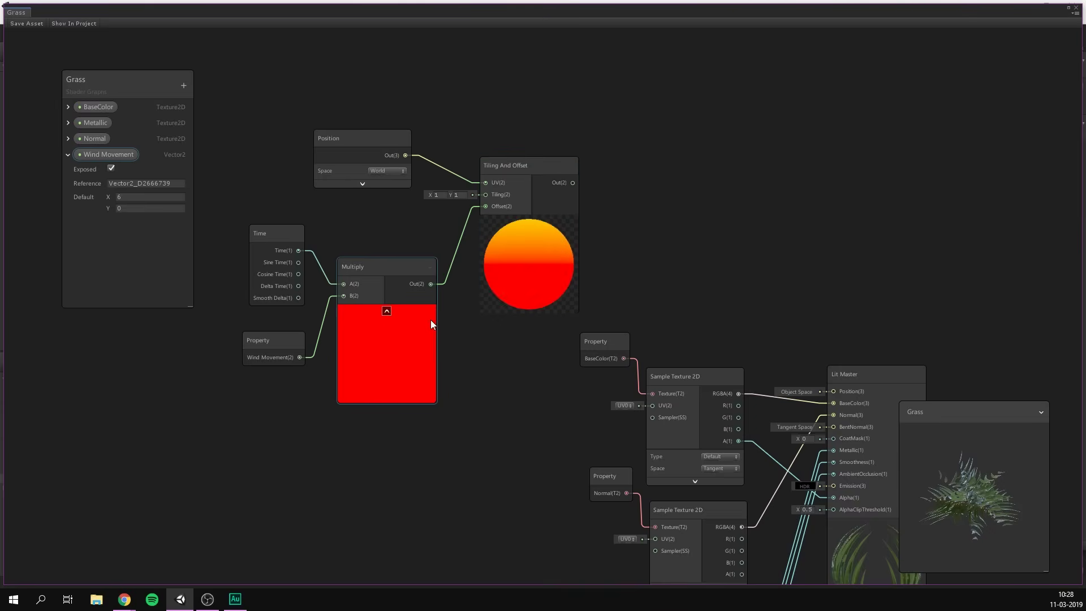
left_click(386, 311)
Gather Time, Wind Movement, Multiply, Position and Tiling And Offset into a compact upper-left group.
left_click_drag(234, 246, 315, 389)
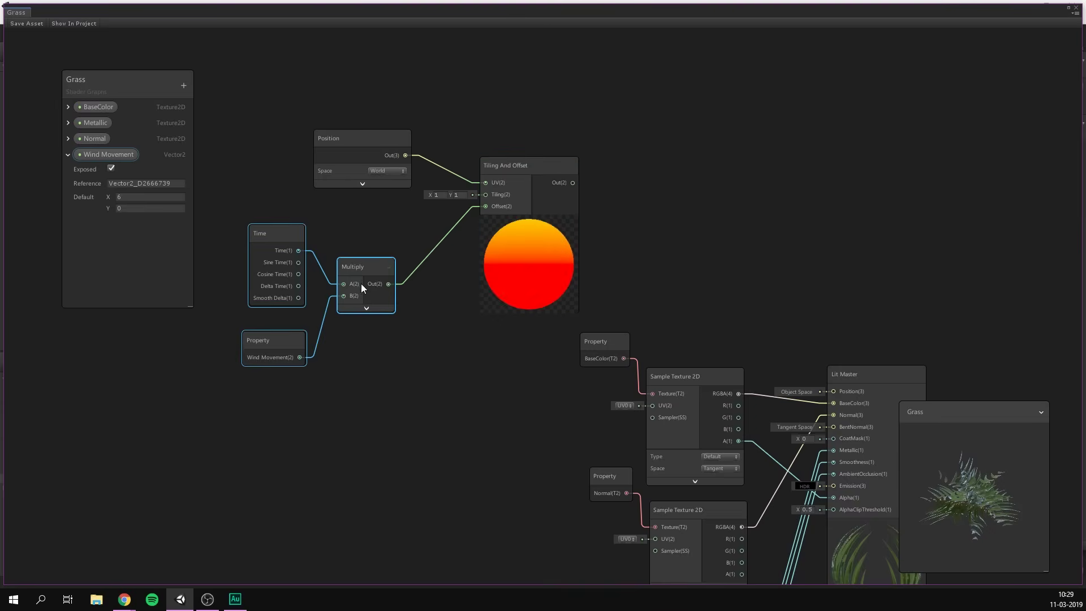
left_click_drag(360, 284, 427, 267)
left_click_drag(373, 142, 387, 140)
left_click_drag(281, 115, 514, 335)
left_click_drag(526, 284, 431, 249)
left_click(637, 208)
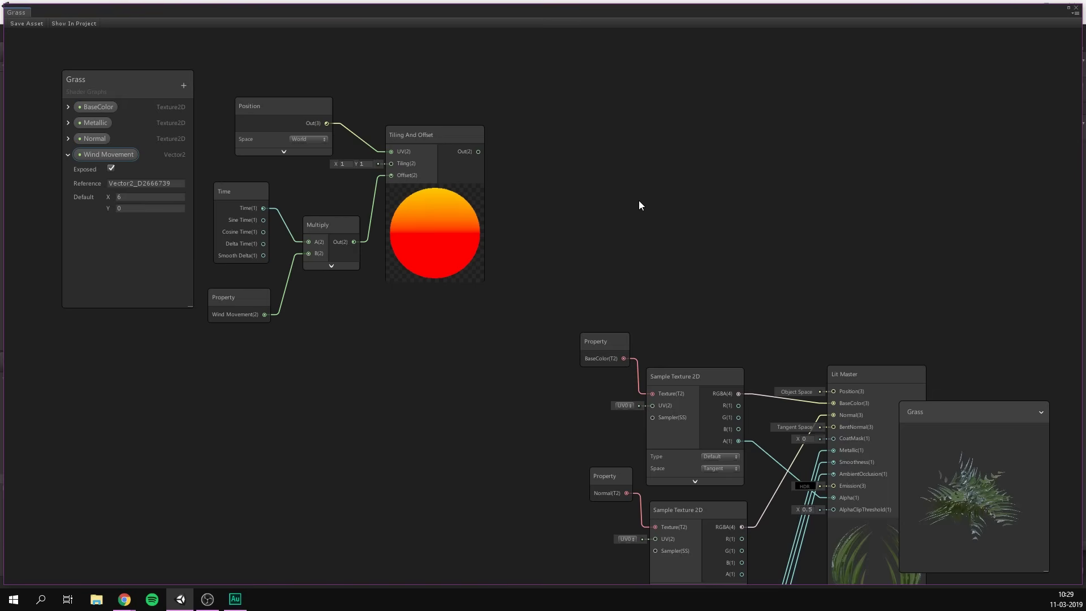
Add a Gradient Noise node with its scale lowered from 10 and move it up-left.
key("space")
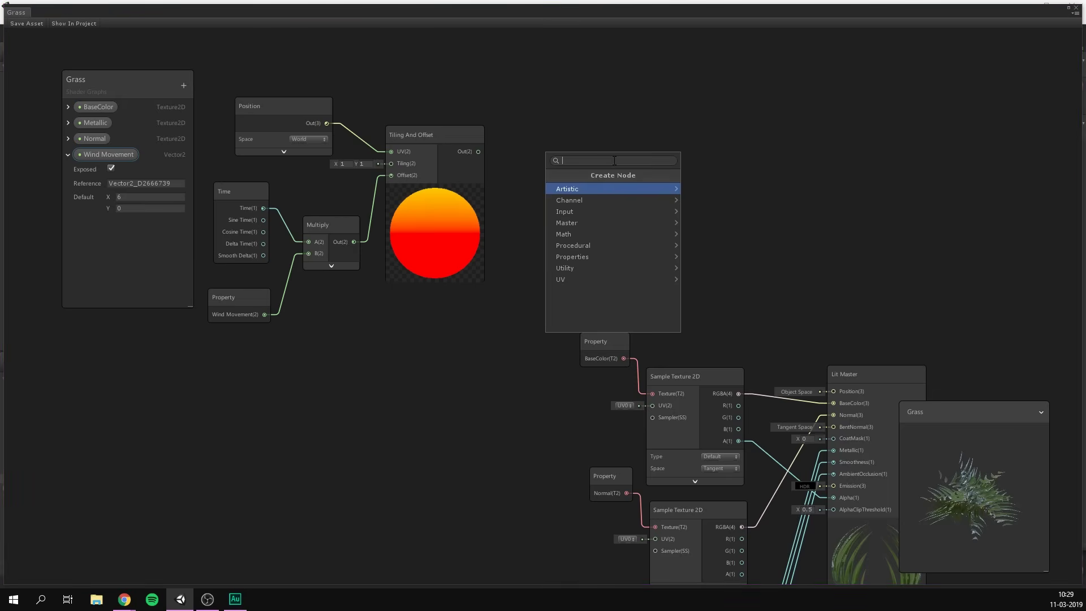
type("gra")
key("Down")
key("Return")
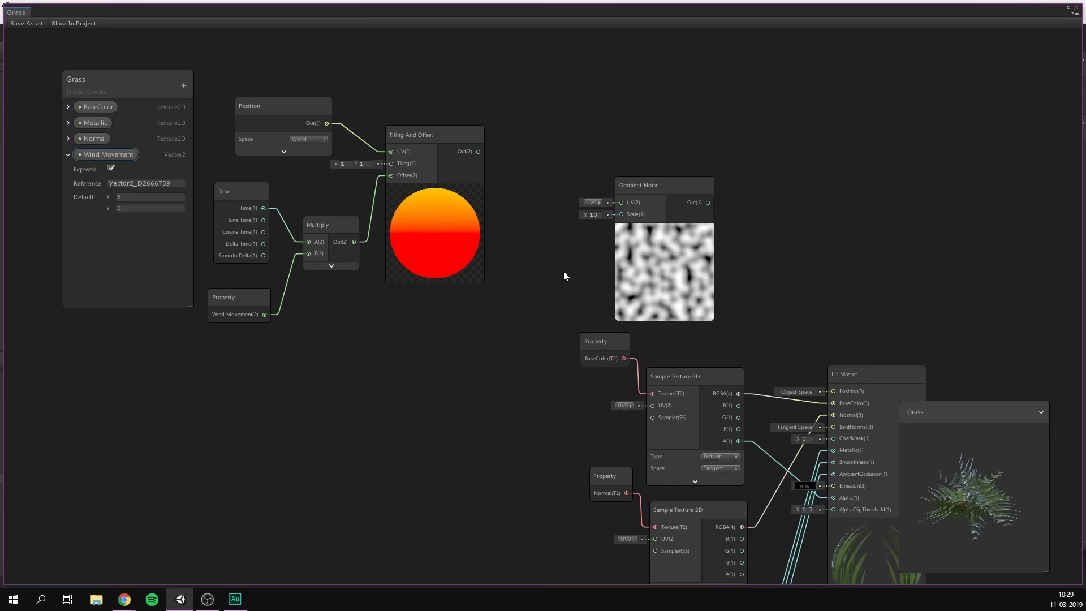
left_click_drag(587, 215, 560, 245)
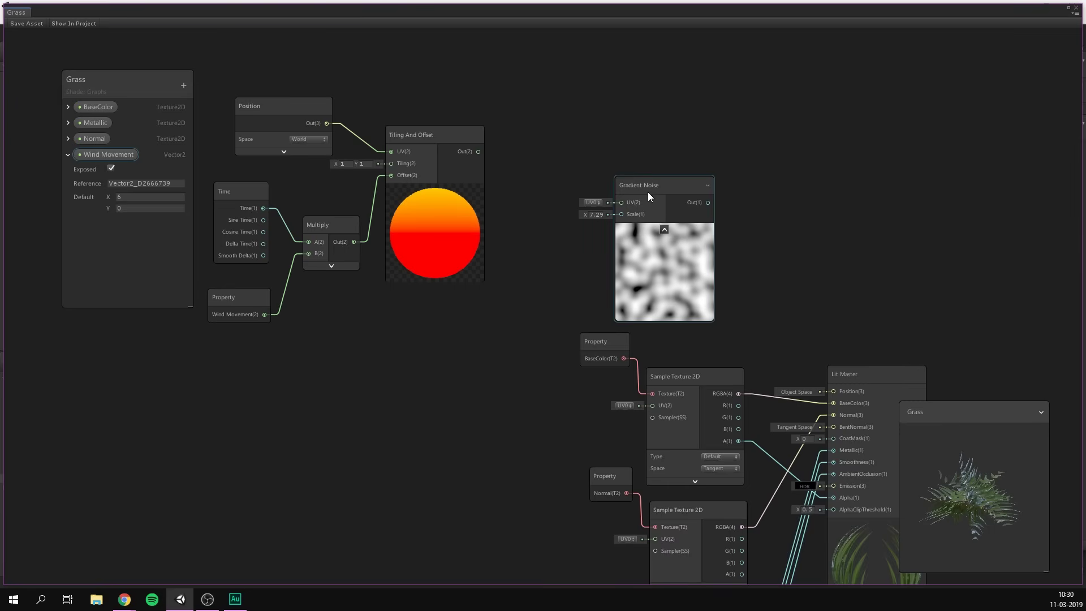
left_click_drag(647, 191, 628, 142)
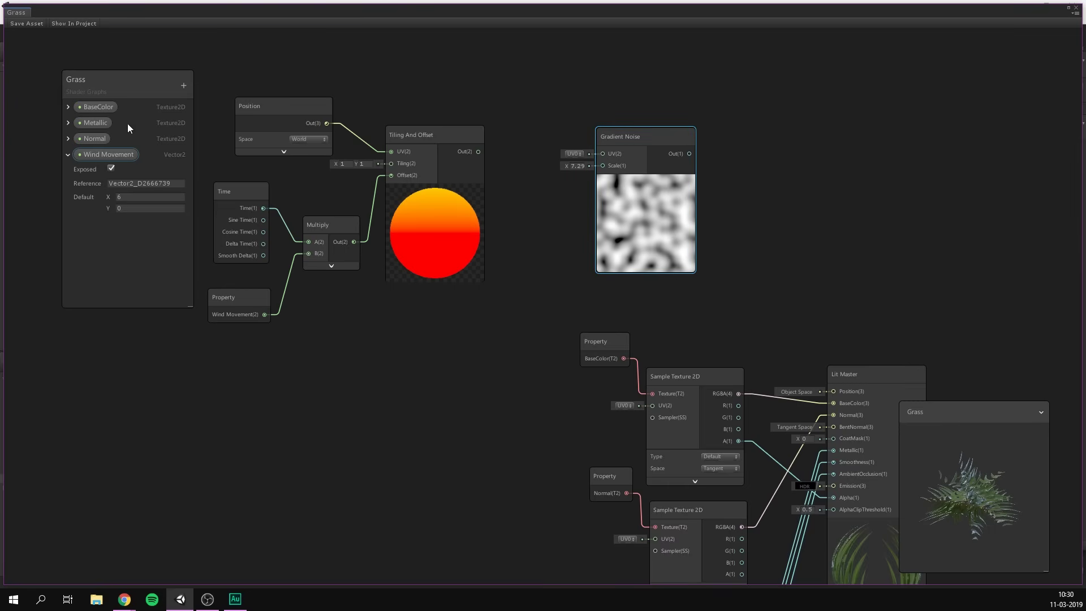
Drive the noise Scale with a new Vector1 'Wind Density' (default 2) and Tiling And Offset into its UV.
left_click(184, 85)
left_click(217, 94)
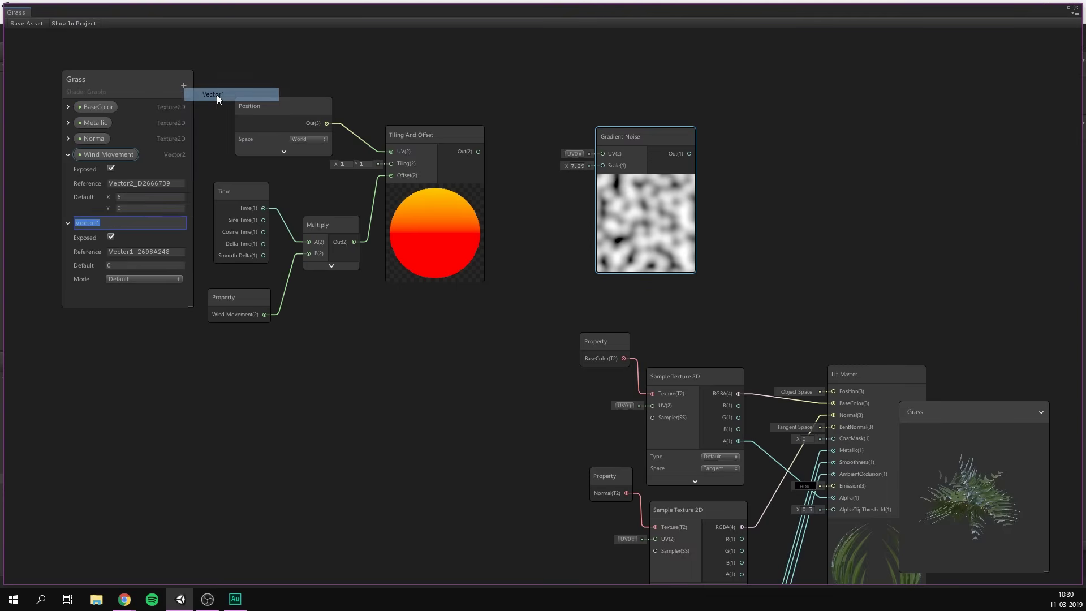
key("BackSpace")
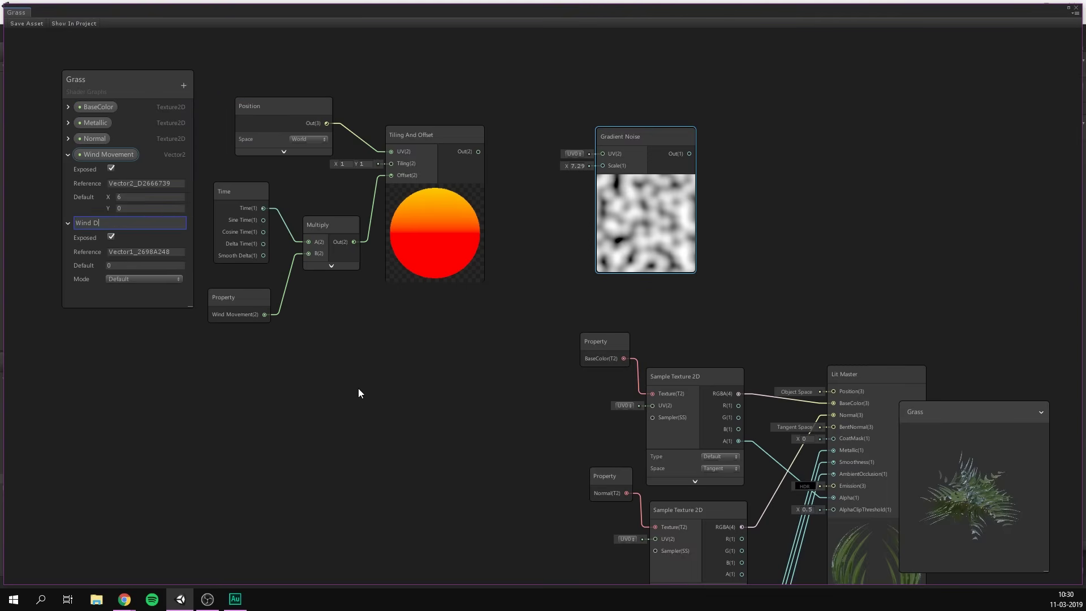
type("Wind Density")
left_click(124, 265)
left_click(101, 222)
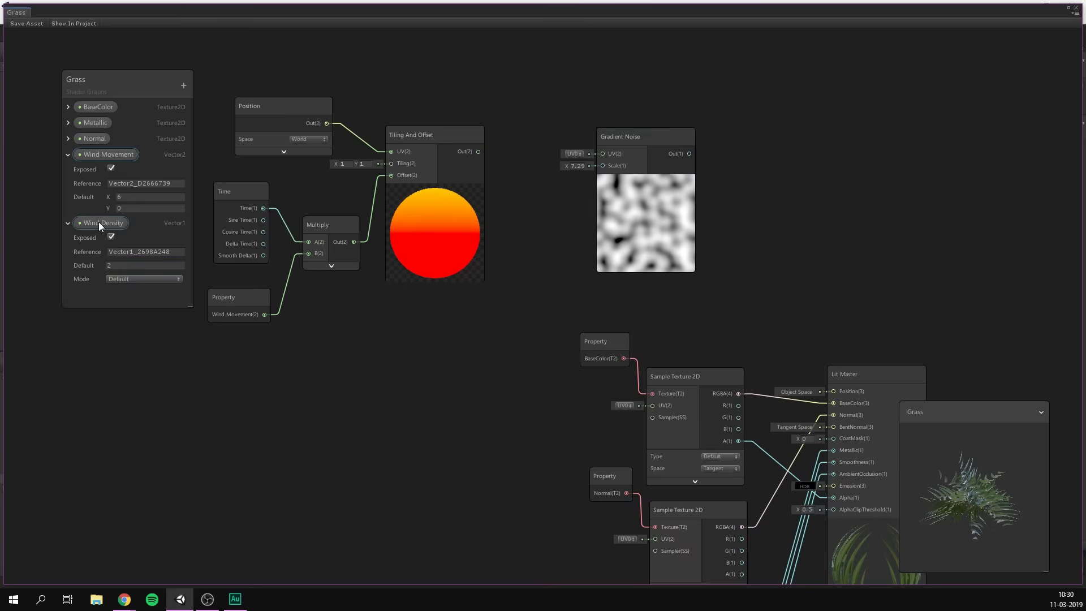
left_click_drag(454, 320, 598, 163)
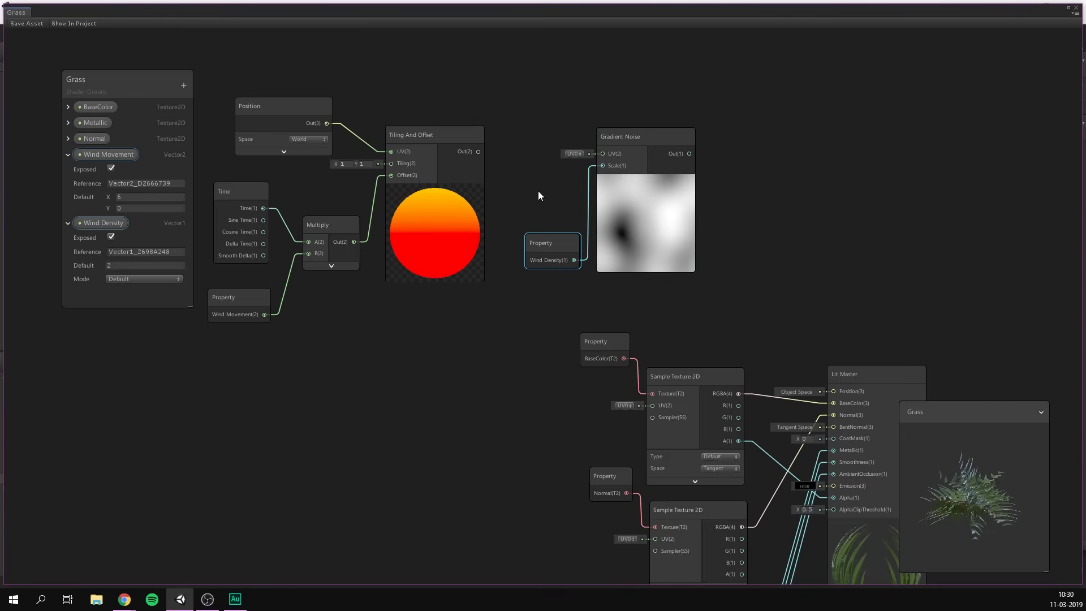
left_click_drag(555, 239, 552, 194)
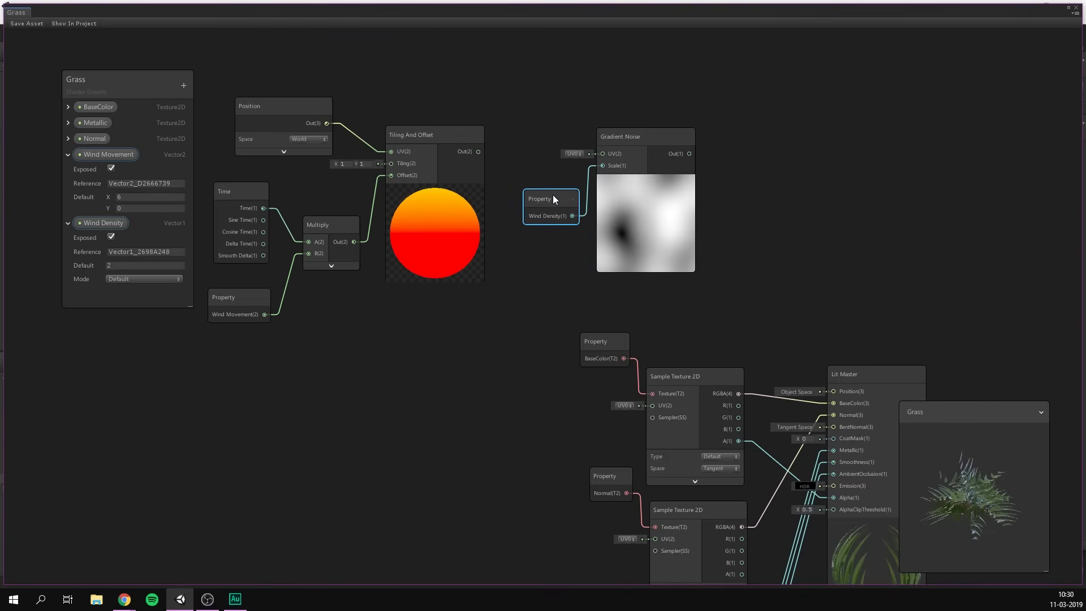
left_click(510, 292)
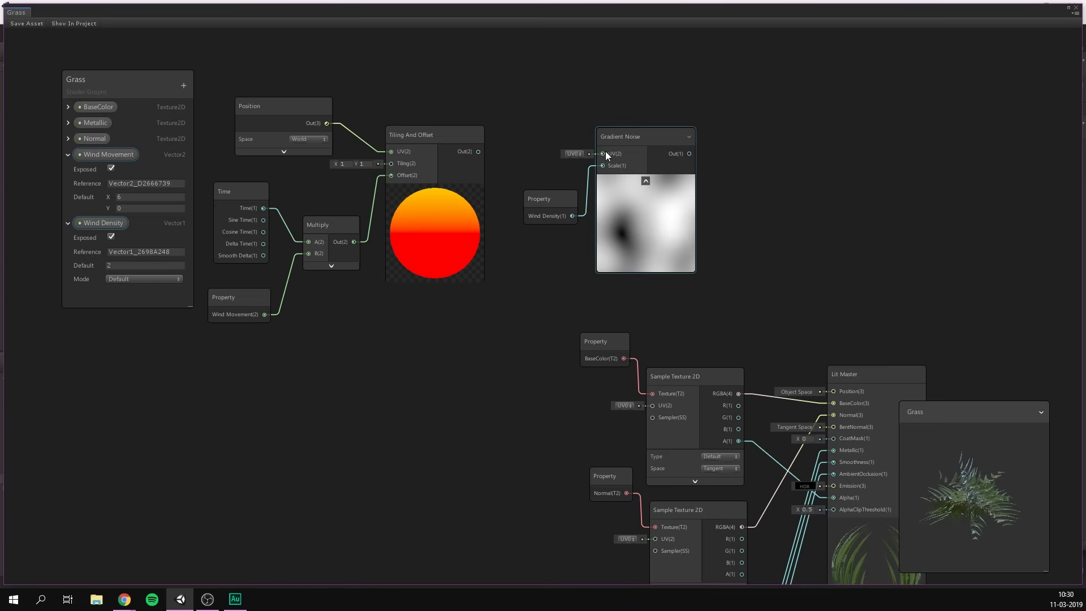
left_click(454, 141)
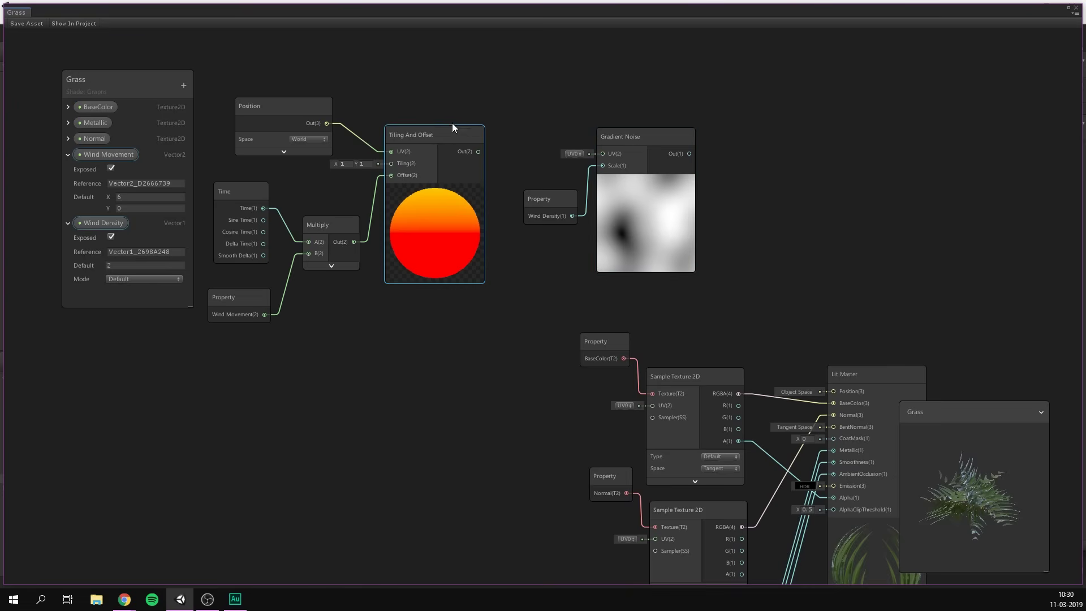
left_click_drag(480, 151, 596, 154)
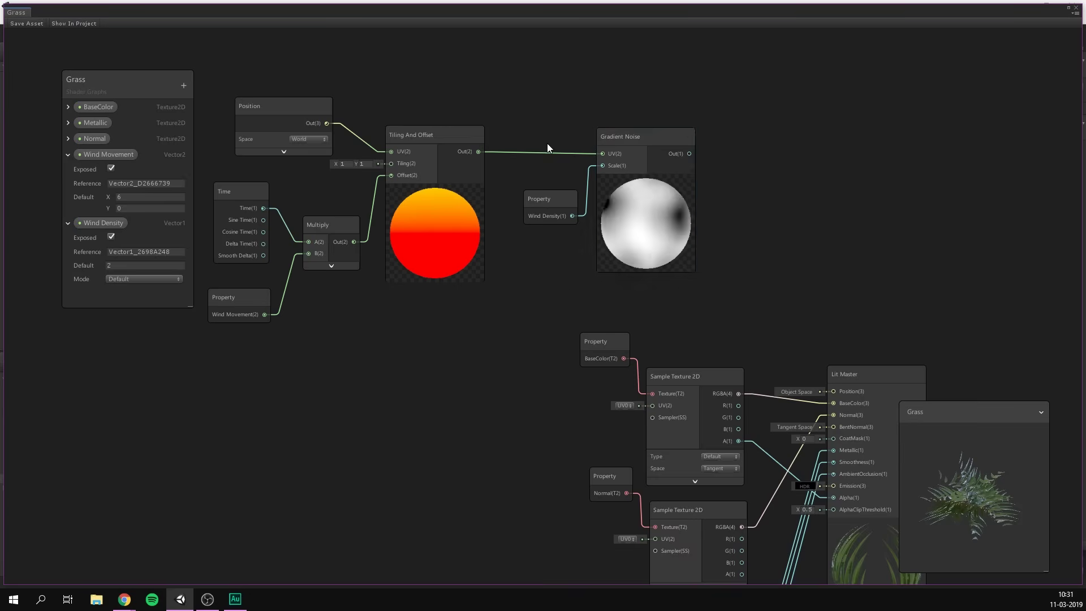
Collapse the Tiling And Offset preview, pack the noise nodes, and subtract 0.5 from the Gradient Noise output.
left_click(435, 182)
left_click_drag(515, 172, 528, 275)
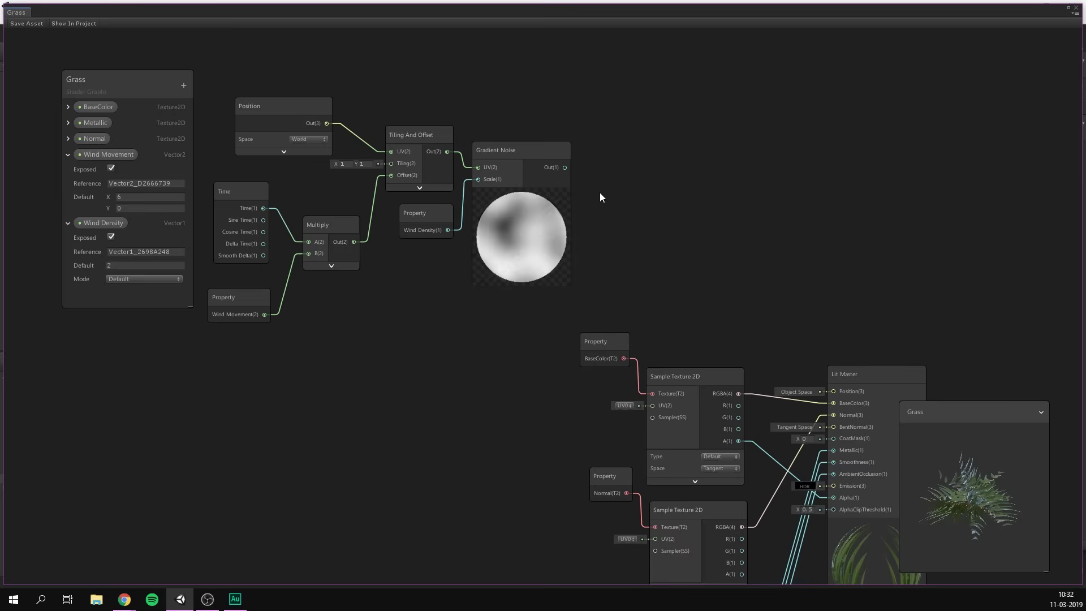
left_click_drag(565, 168, 649, 153)
type("subtract")
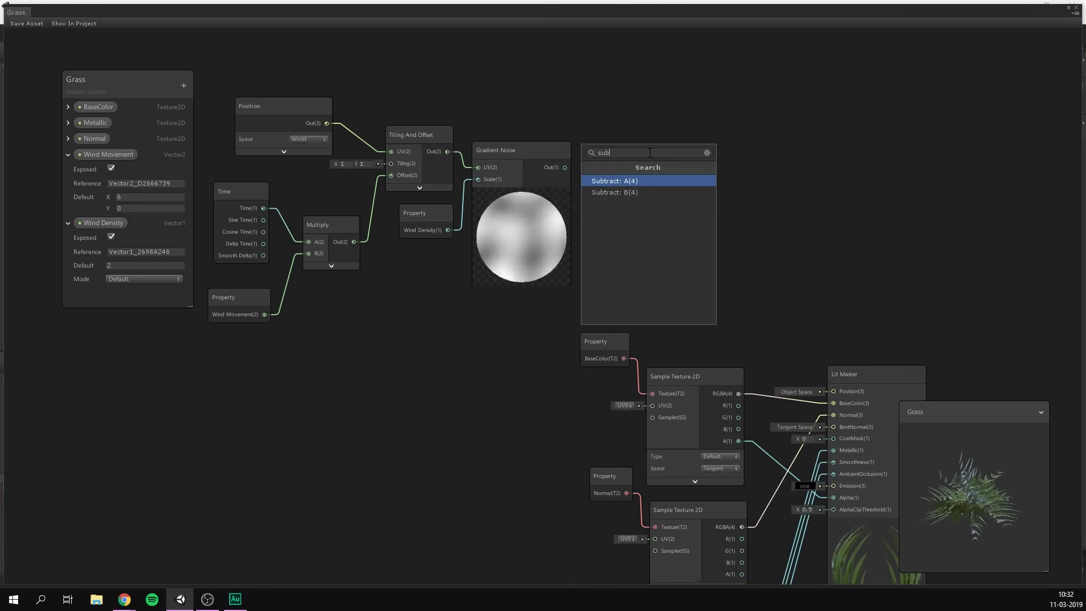
key("Return")
left_click_drag(639, 160, 631, 161)
left_click(597, 185)
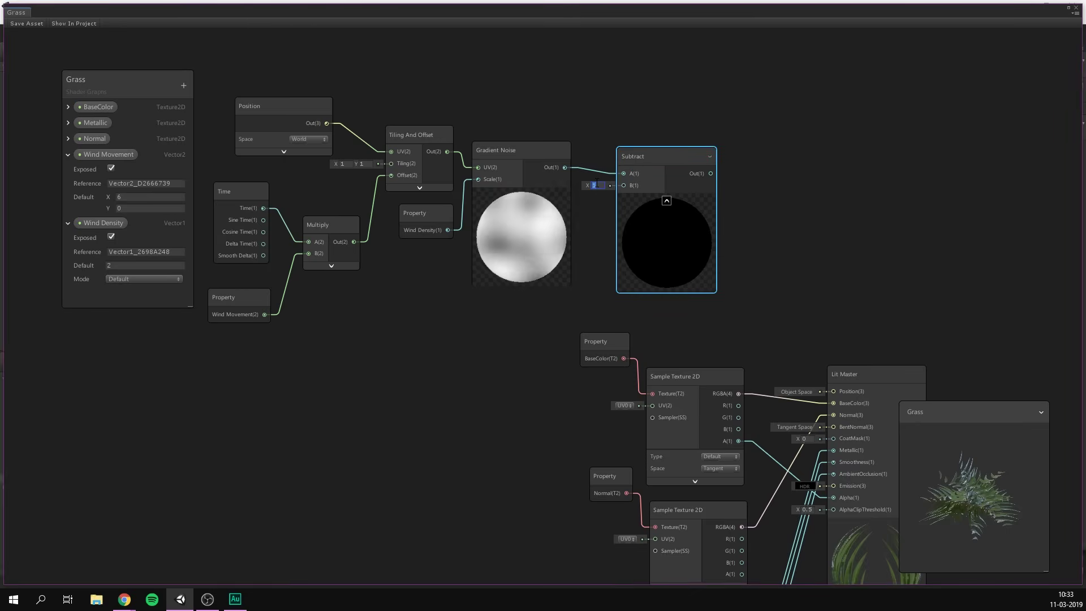
type("0.5")
left_click(775, 215)
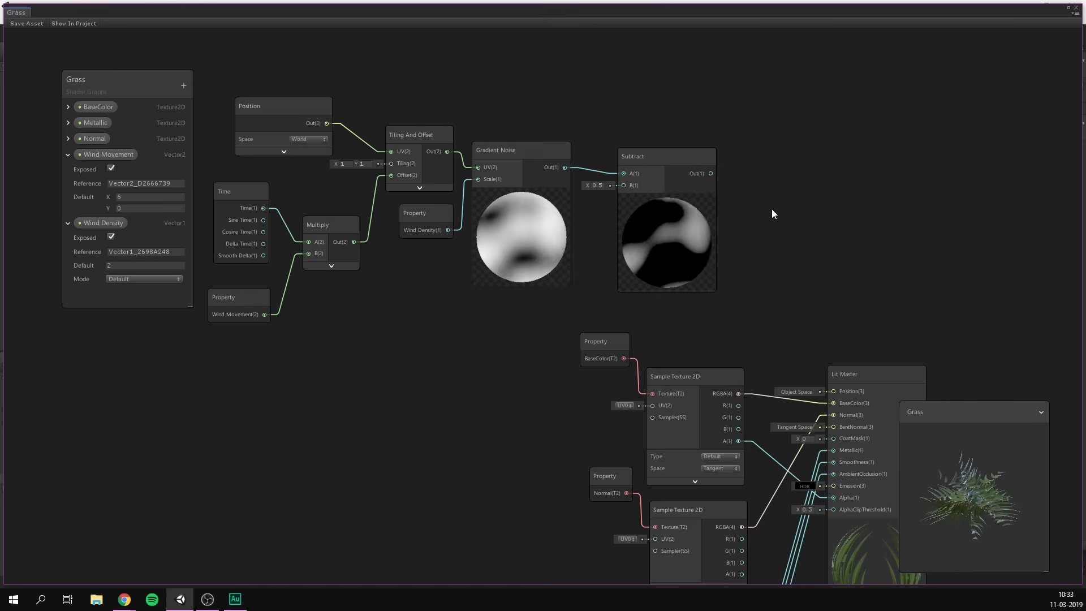
Create a Vector1 property 'Wind Strength' with default 0.3 and place it in the graph.
key("ctrl+z")
left_click(67, 156)
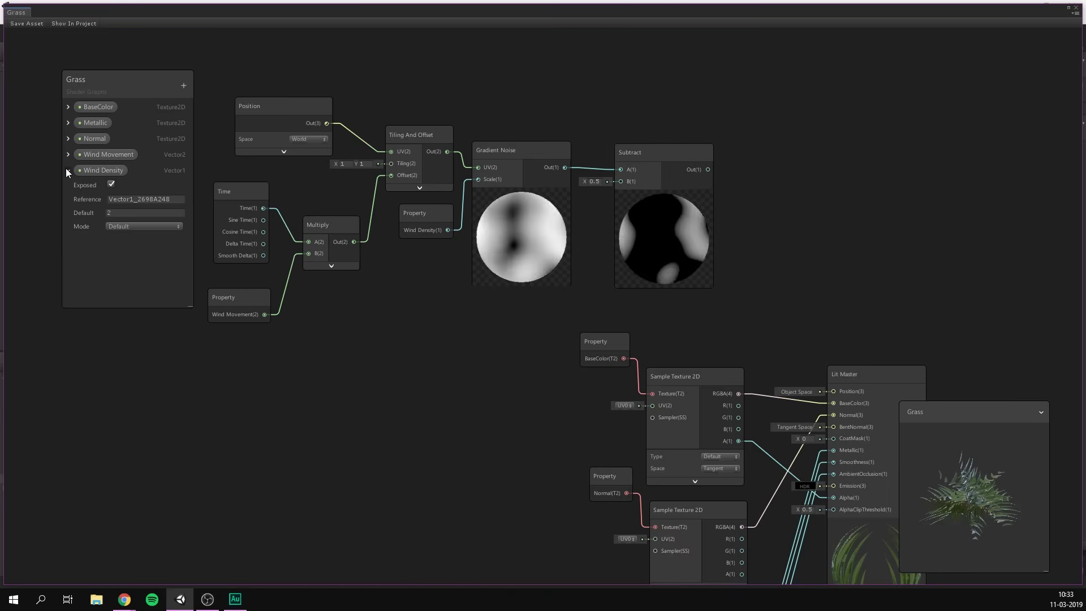
left_click(67, 170)
left_click(215, 93)
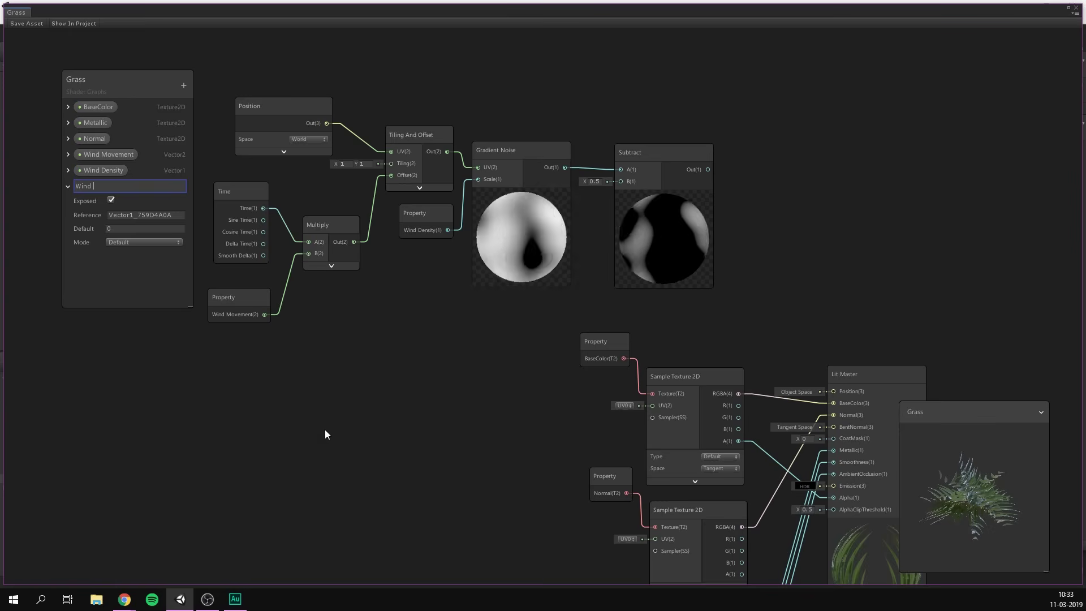
type("Wind Strength")
left_click(129, 227)
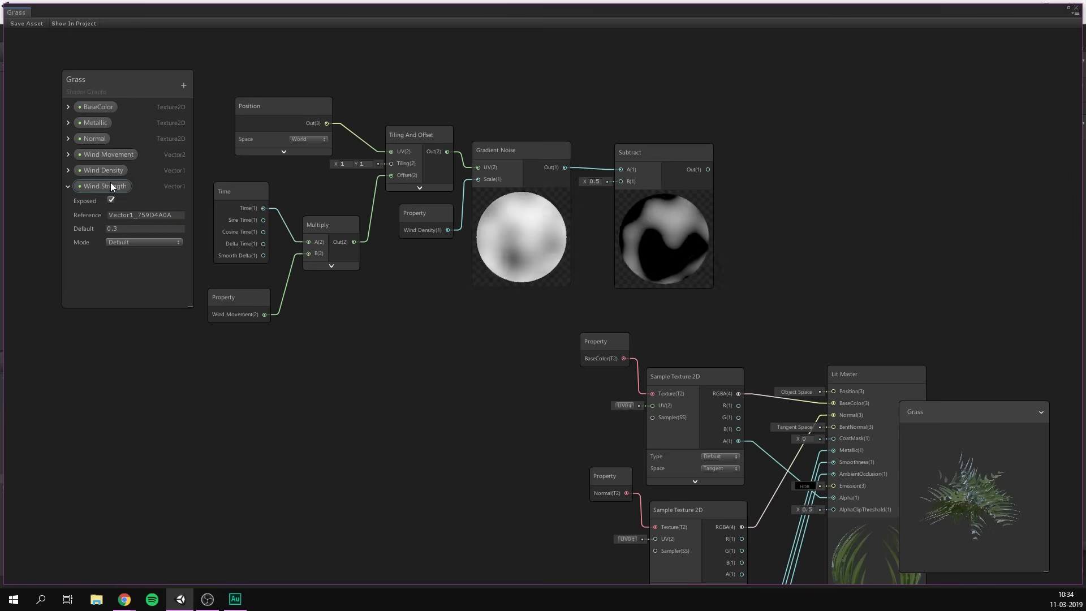
left_click_drag(135, 187, 757, 255)
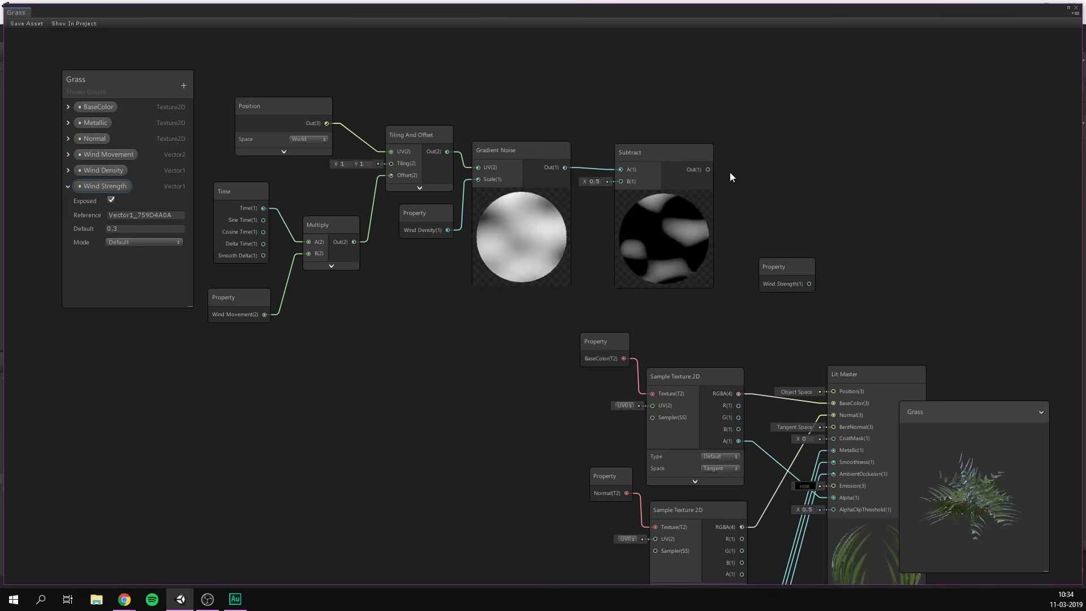
Multiply the Subtract output by Wind Strength and tidy the Multiply and Wind Strength nodes.
left_click_drag(708, 169, 800, 177)
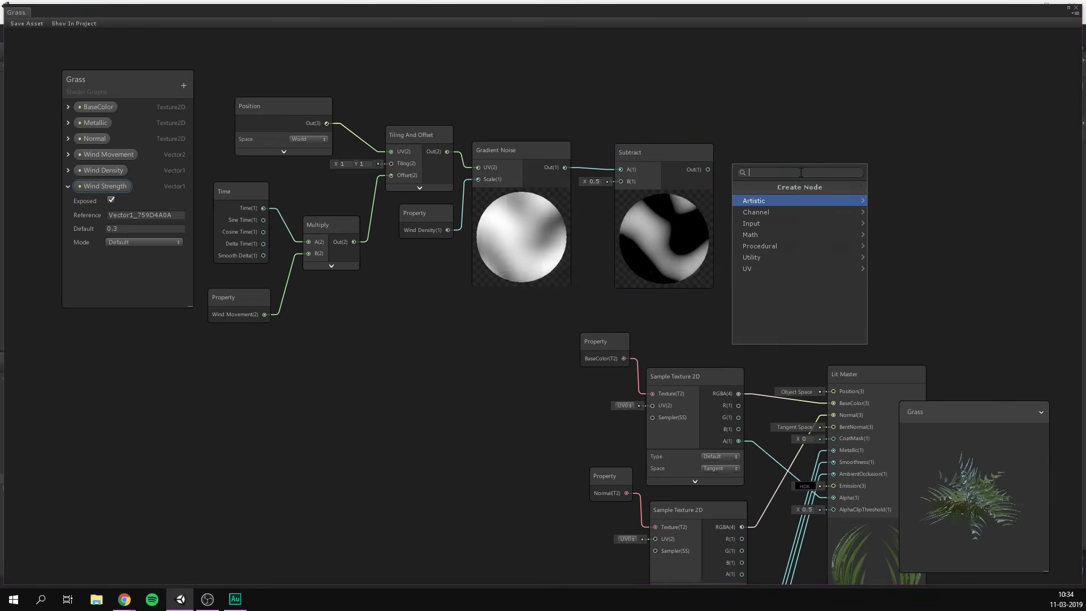
type("multiply")
key("Return")
left_click_drag(771, 268, 793, 201)
left_click(748, 214)
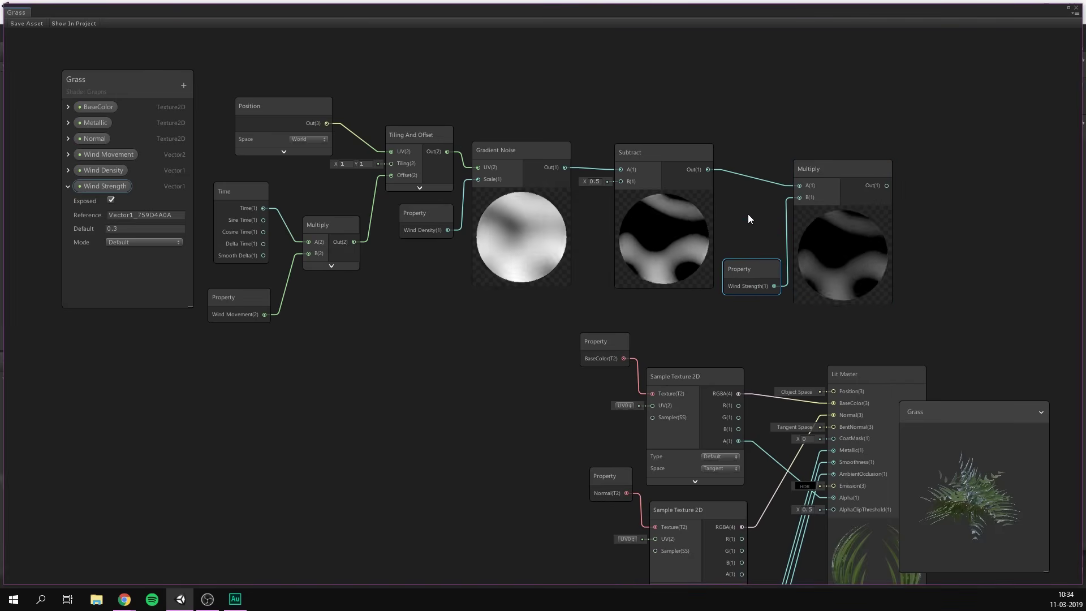
middle_click_drag(763, 232, 778, 218)
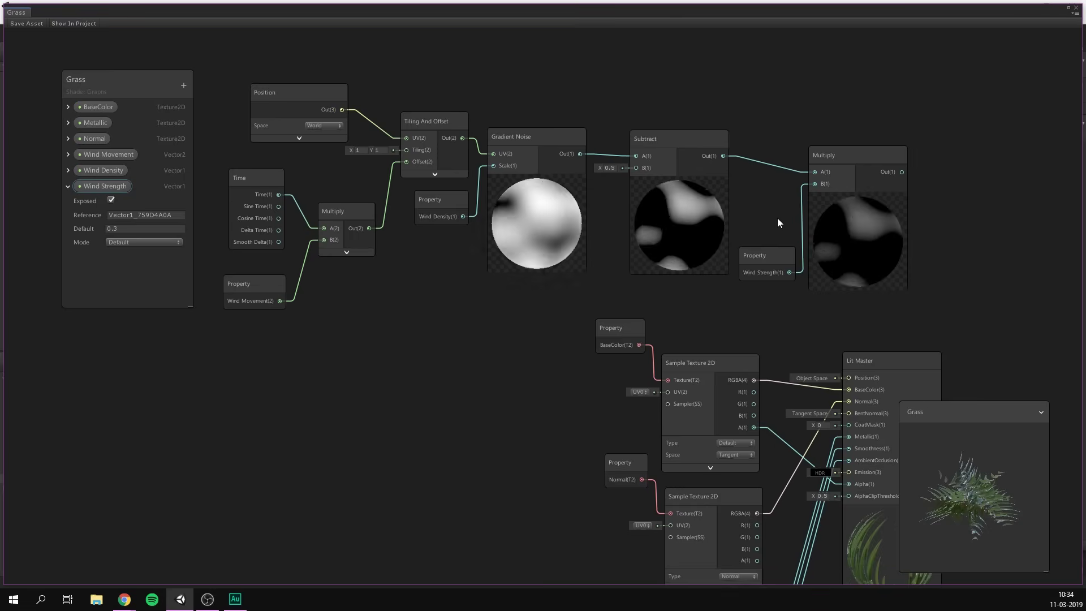
left_click_drag(795, 233, 793, 283)
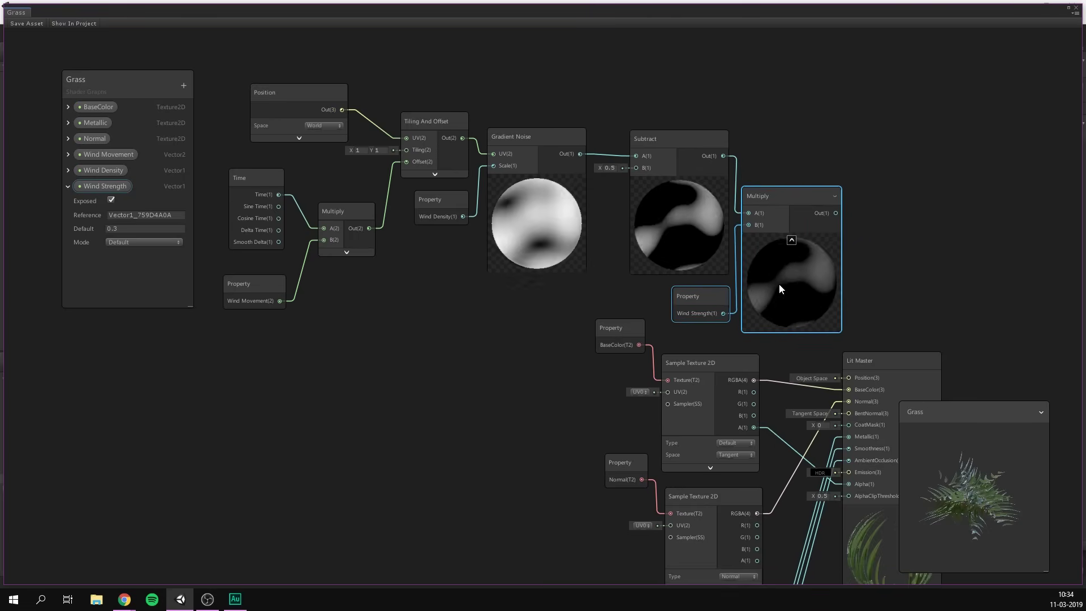
left_click(923, 248)
left_click_drag(727, 287, 714, 285)
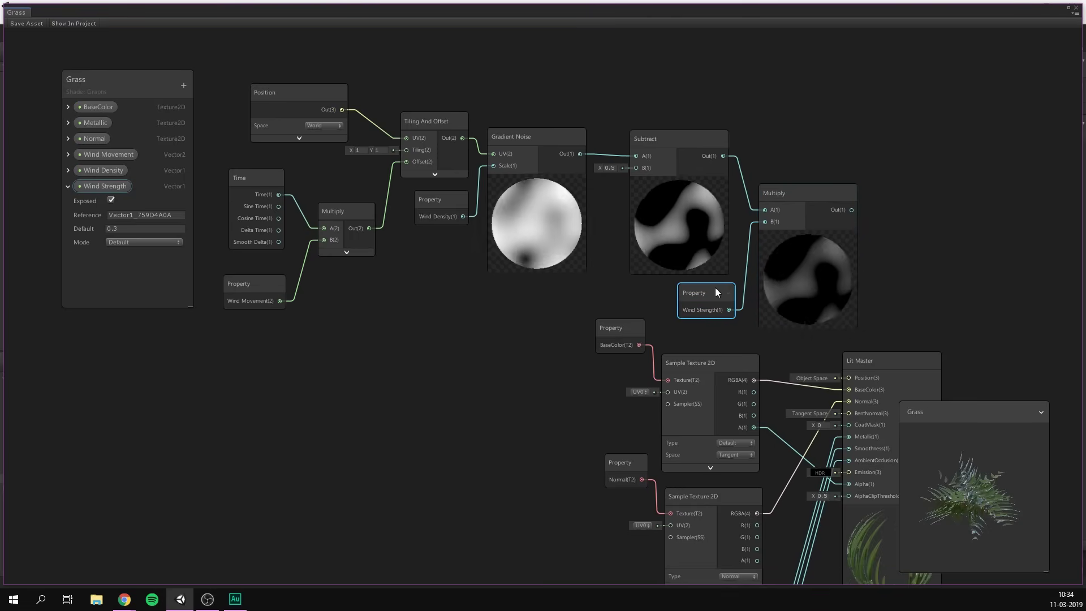
left_click(960, 230)
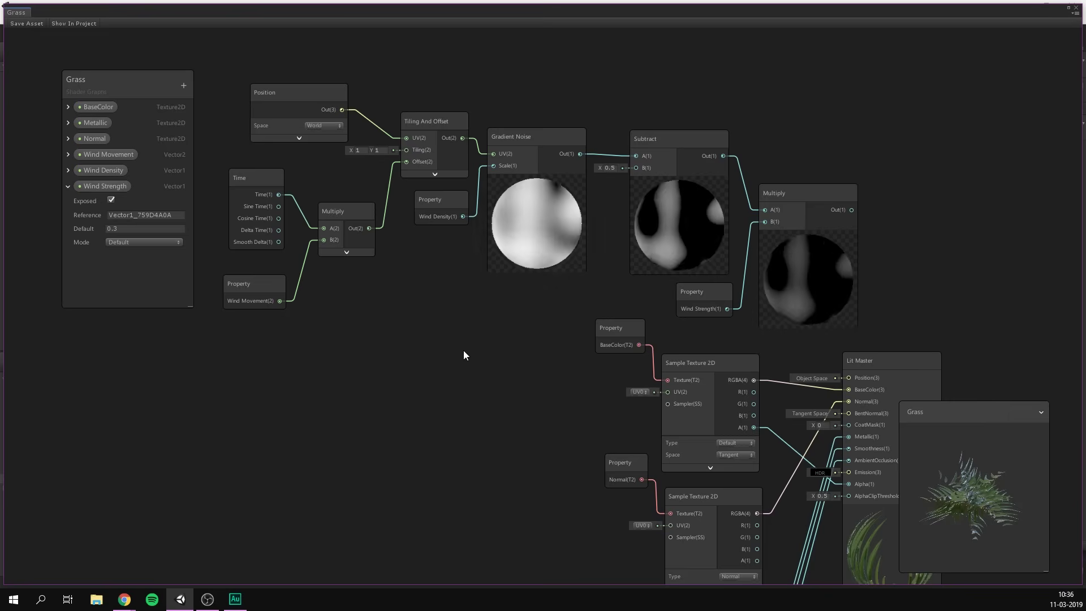
Add a second World-space Position node in empty space below the noise chain.
scroll(467, 343, "down", 4)
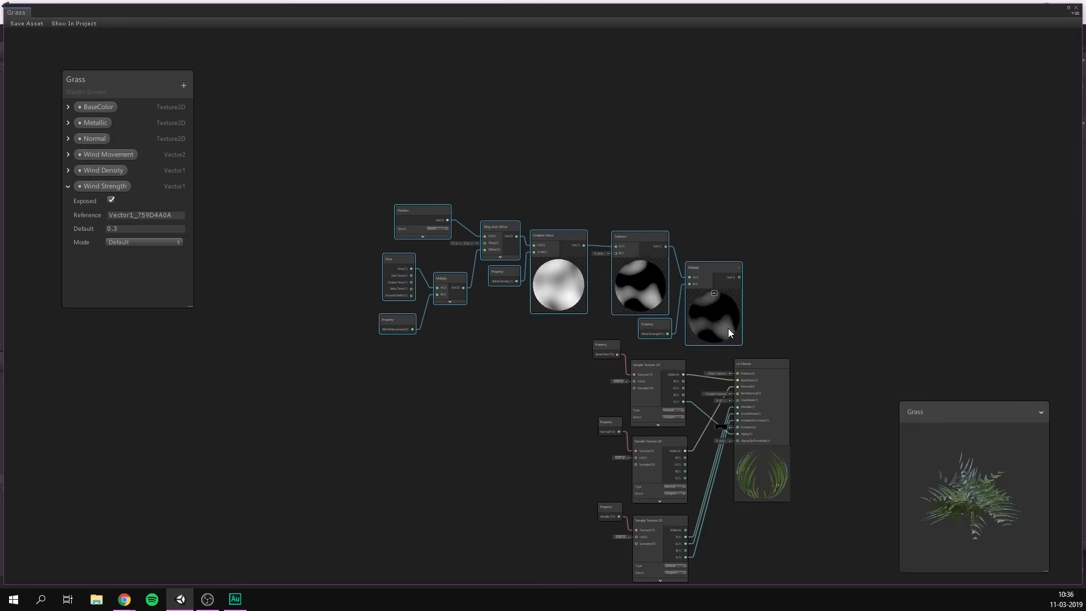
middle_click_drag(728, 328, 556, 282)
scroll(640, 212, "up", 4)
middle_click_drag(575, 222, 754, 216)
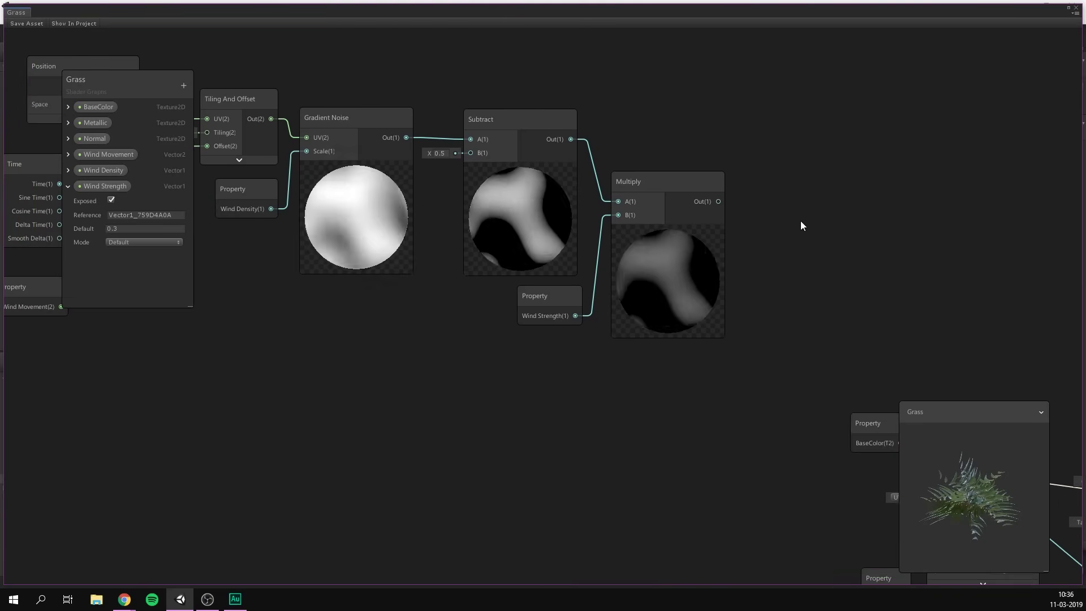
middle_click_drag(434, 405, 540, 324)
key("space")
type("position")
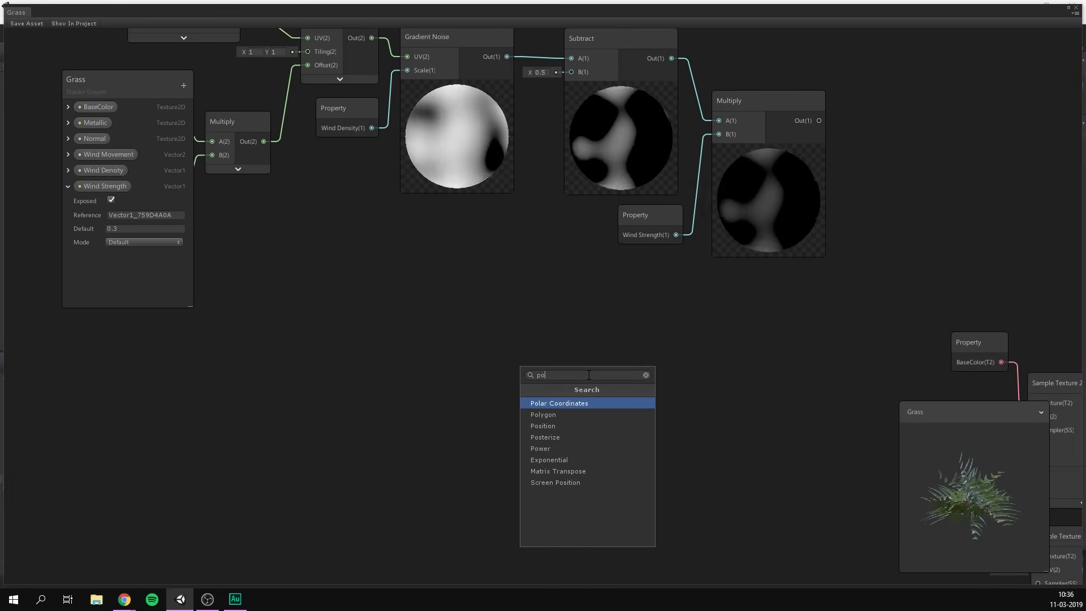
key("Return")
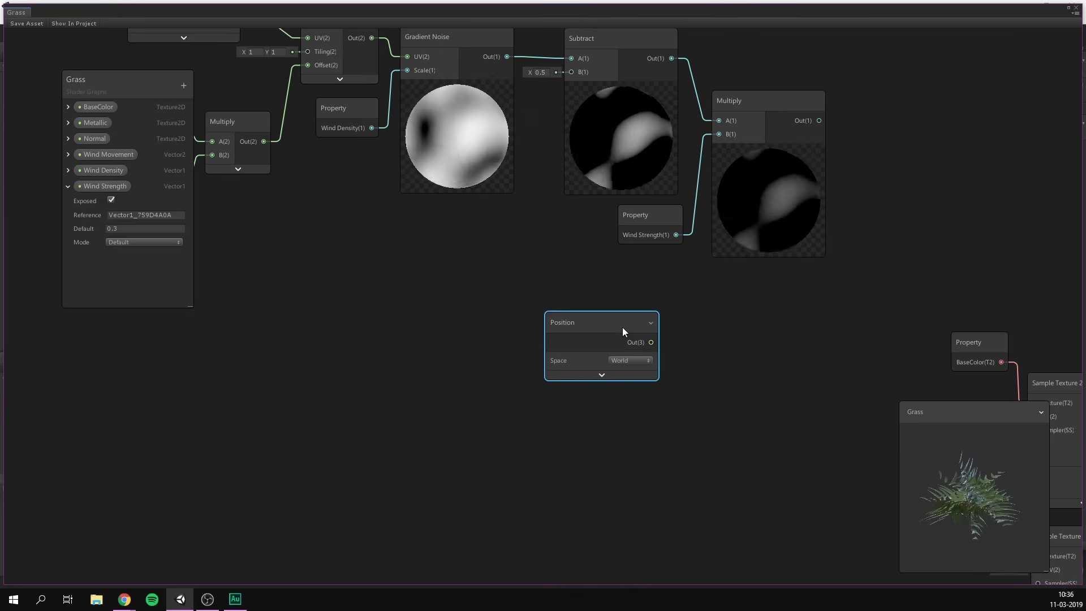
Wire the new Position output into a Split node.
left_click_drag(652, 343, 714, 347)
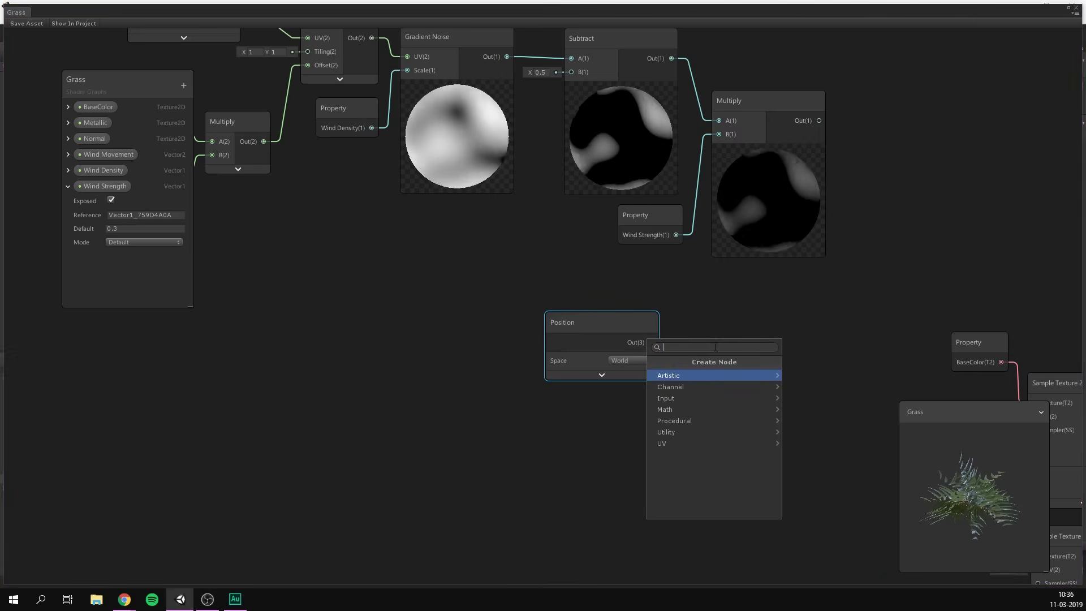
type("split")
key("Return")
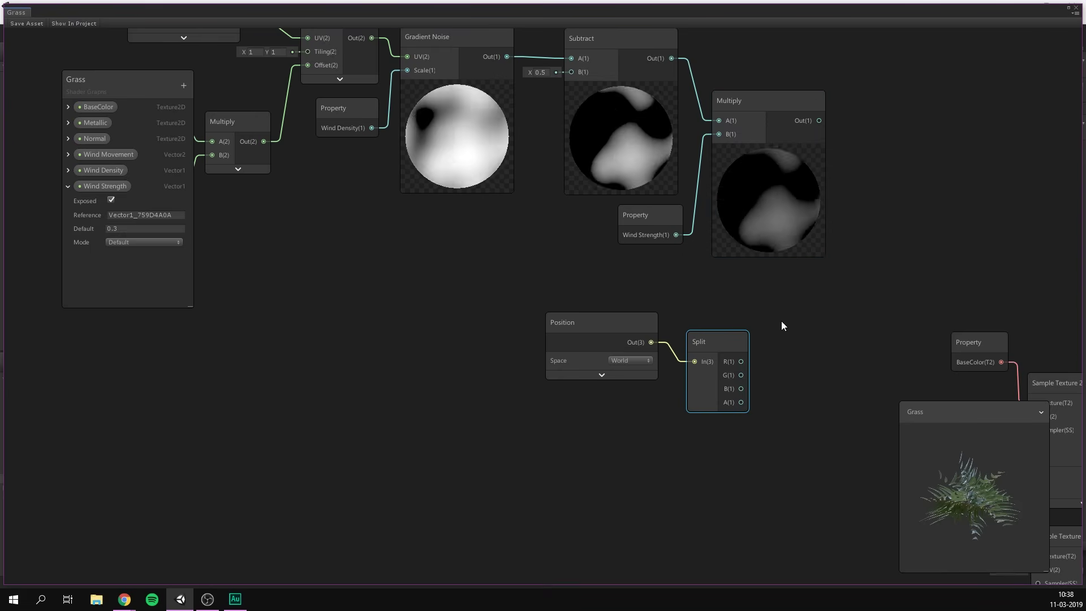
key("space")
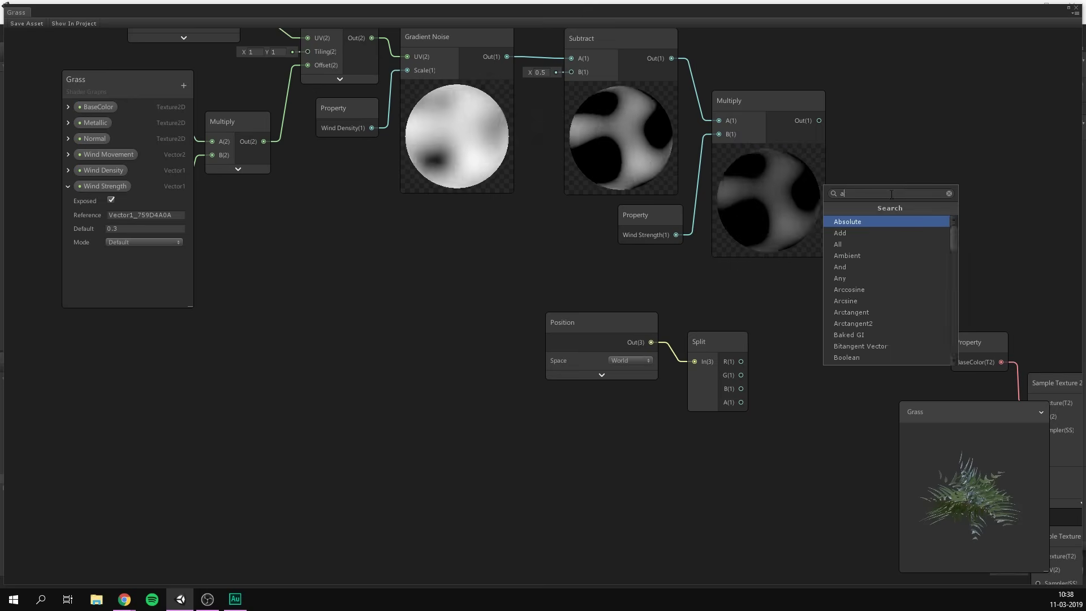
Place an Add node beside Multiply, wiring Multiply Out to A and Split R to B.
left_click(853, 223)
left_click_drag(929, 216, 918, 152)
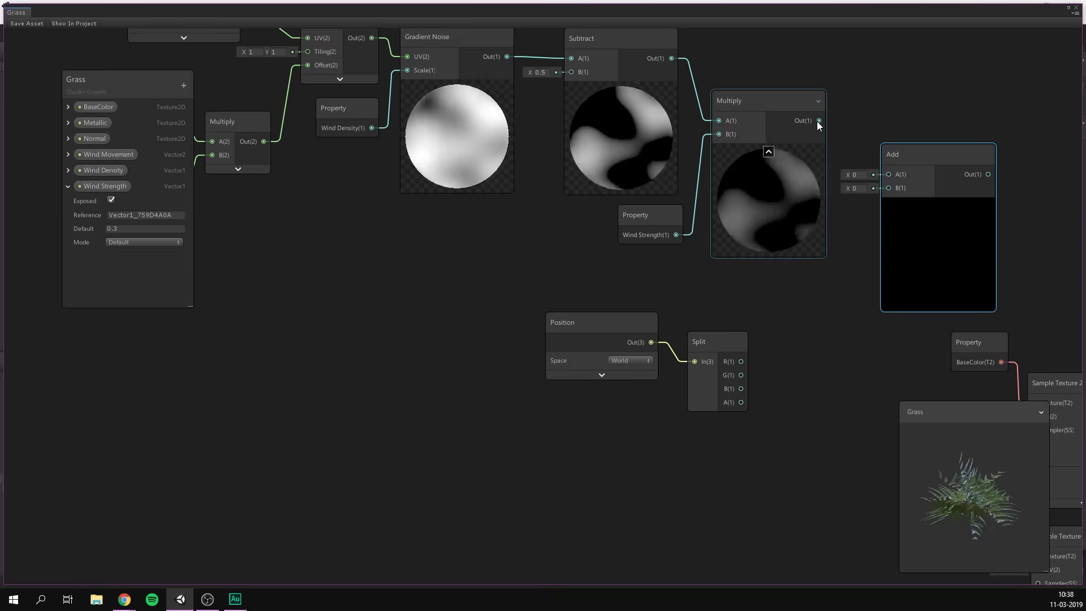
left_click_drag(818, 121, 889, 174)
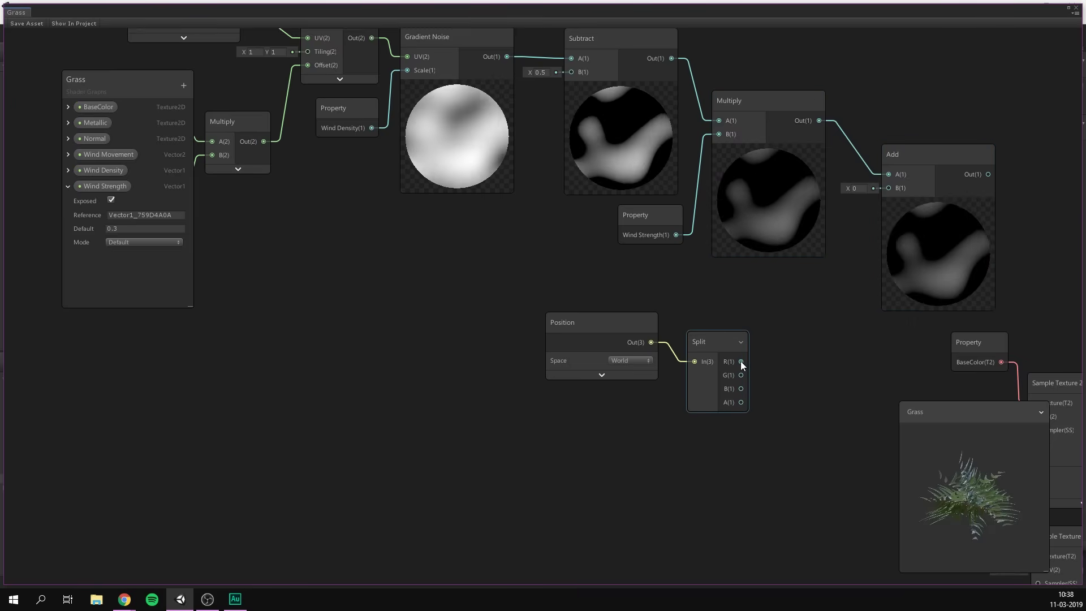
left_click_drag(741, 361, 888, 187)
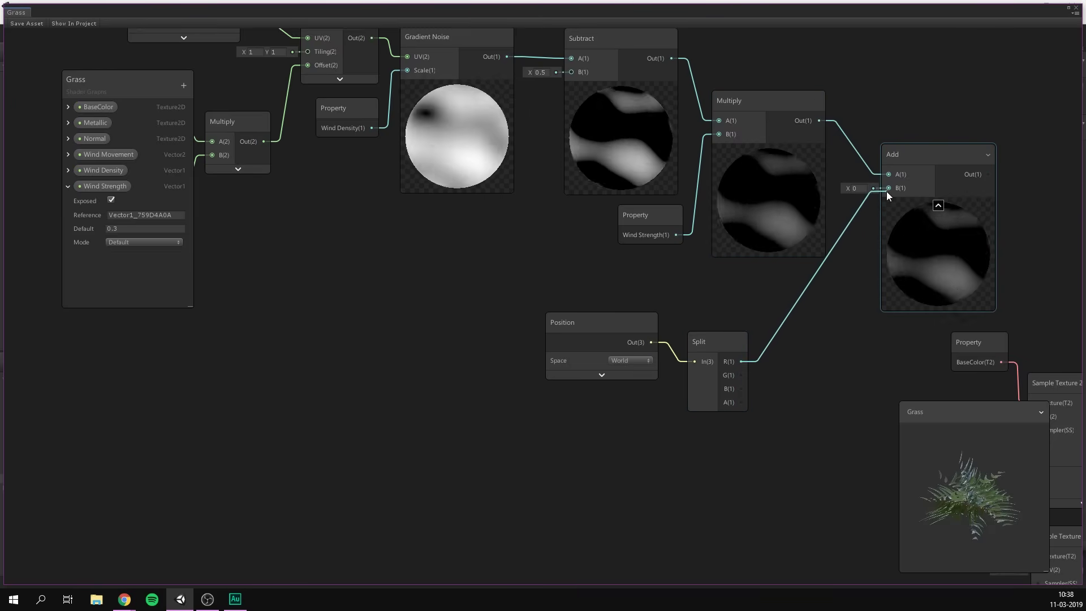
middle_click_drag(806, 367, 765, 370)
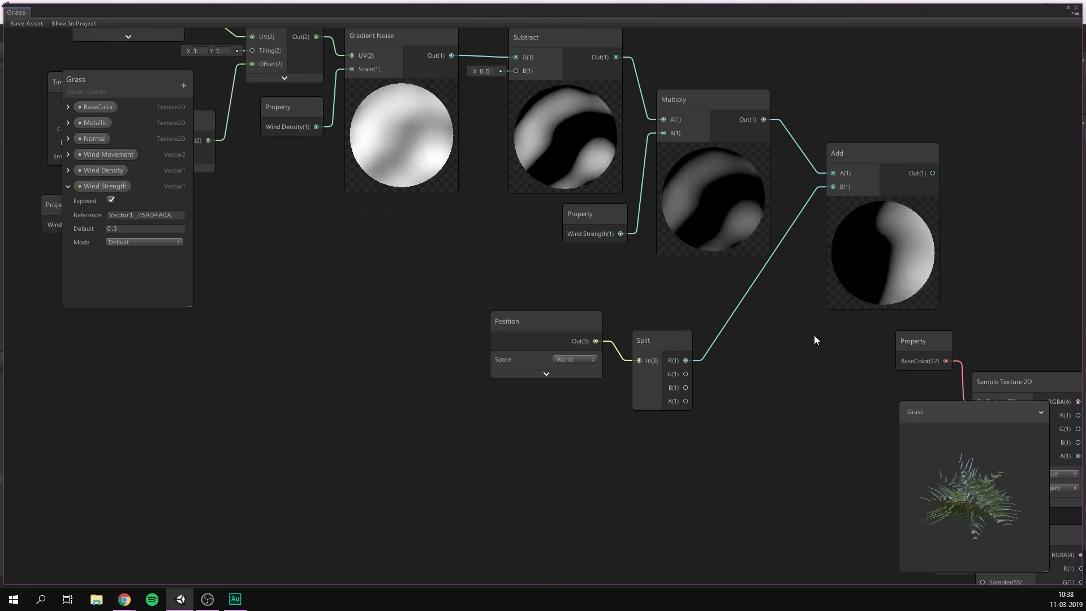
key("ctrl+z")
key("ctrl+z")
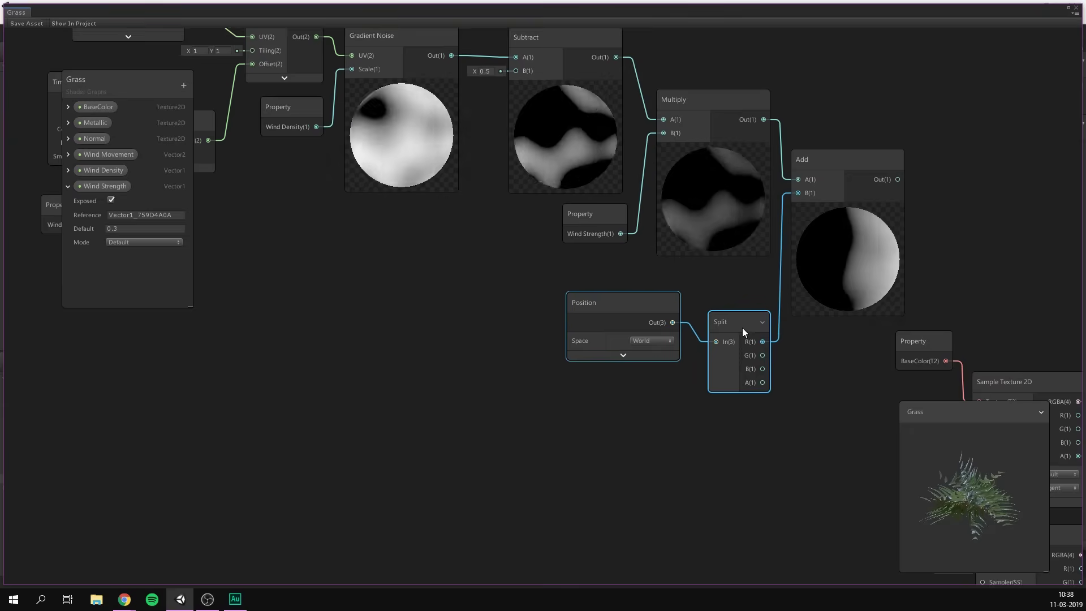
scroll(806, 358, "down", 5)
key("f")
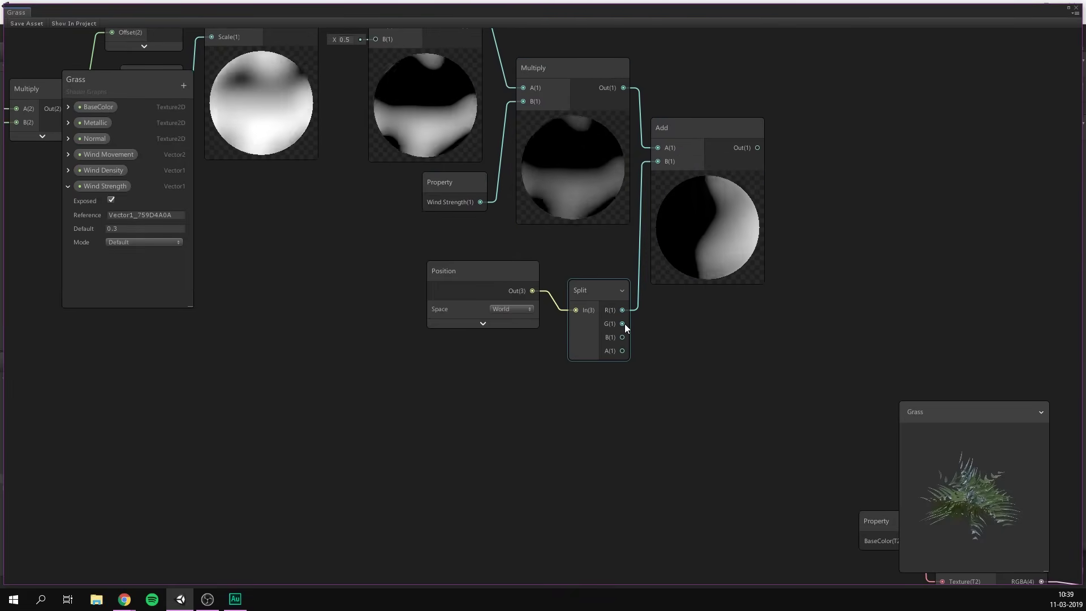
Add a Combine node taking Add Out as R and Split's G and B channels.
left_click_drag(625, 323, 820, 260)
type("com")
key("Return")
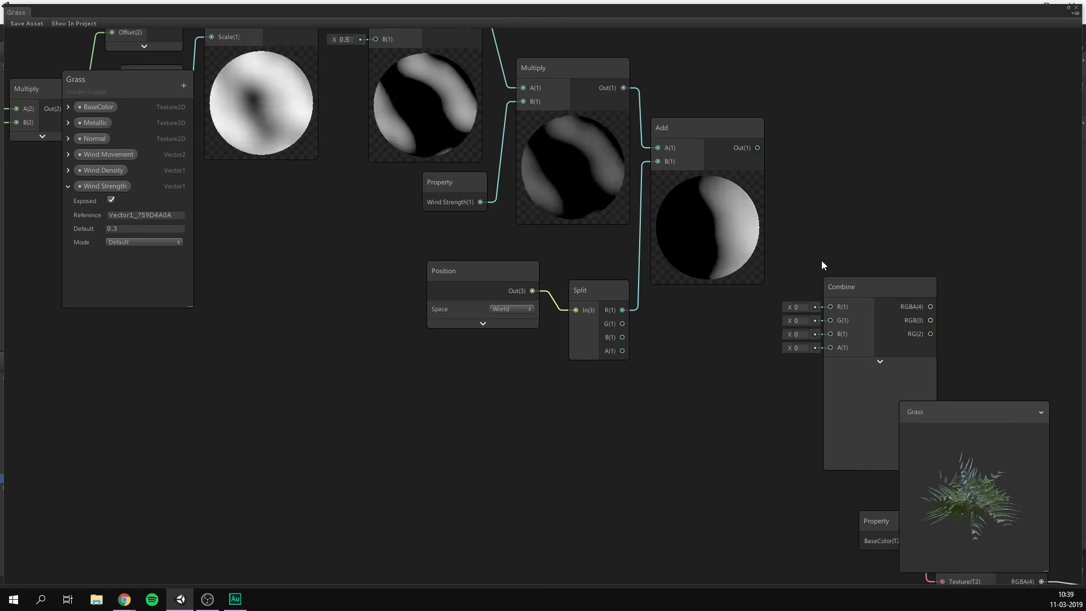
left_click_drag(761, 148, 825, 305)
left_click_drag(622, 324, 825, 318)
left_click_drag(622, 337, 827, 332)
left_click_drag(848, 283, 826, 291)
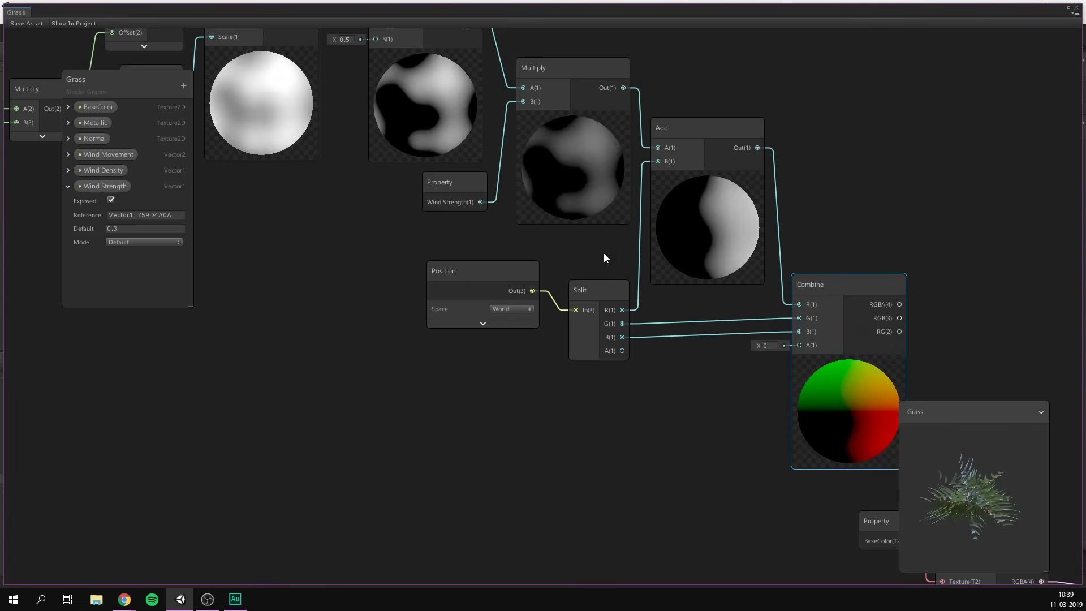
Pan the graph back toward the Lit Master node.
middle_click_drag(801, 301, 625, 364)
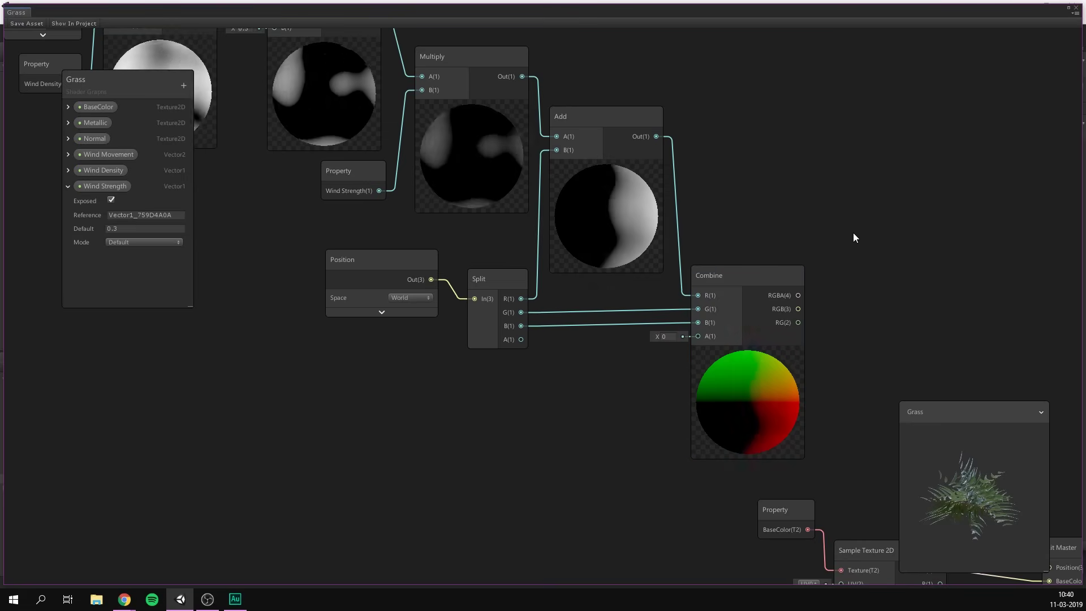
middle_click_drag(833, 235, 643, 86)
middle_click_drag(774, 155, 718, 140)
middle_click_drag(568, 136, 361, 222)
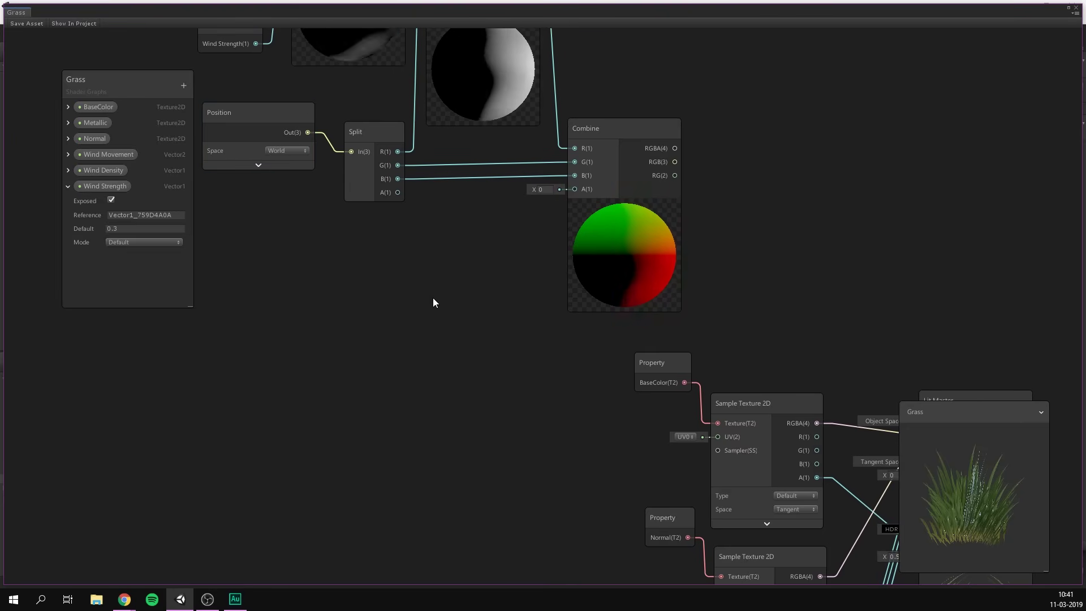
middle_click_drag(434, 303, 342, 279)
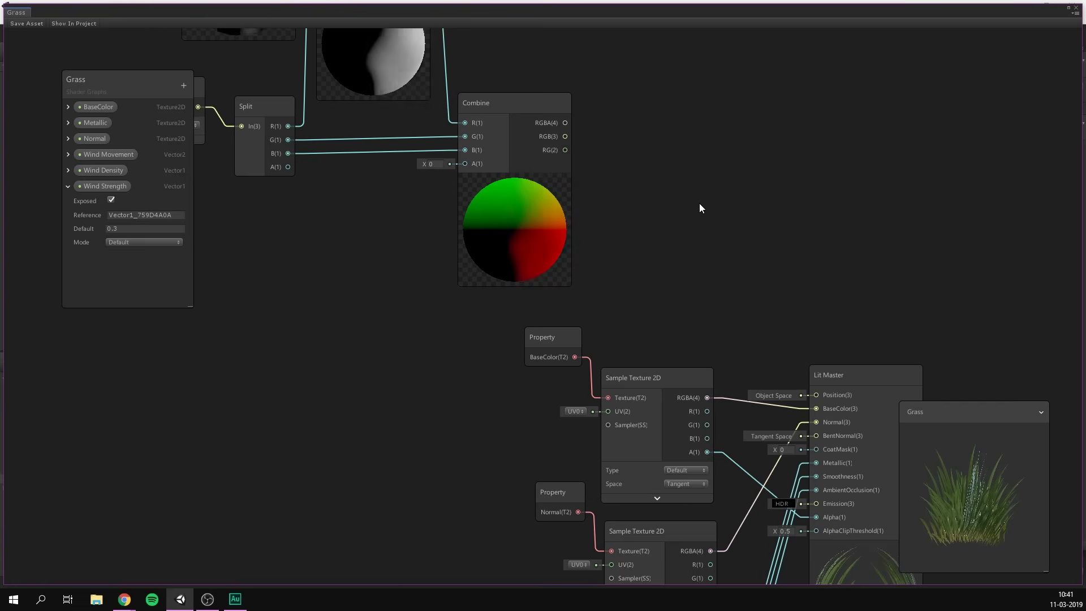
Add a Transform node set from World to Object space next to Combine.
key("space")
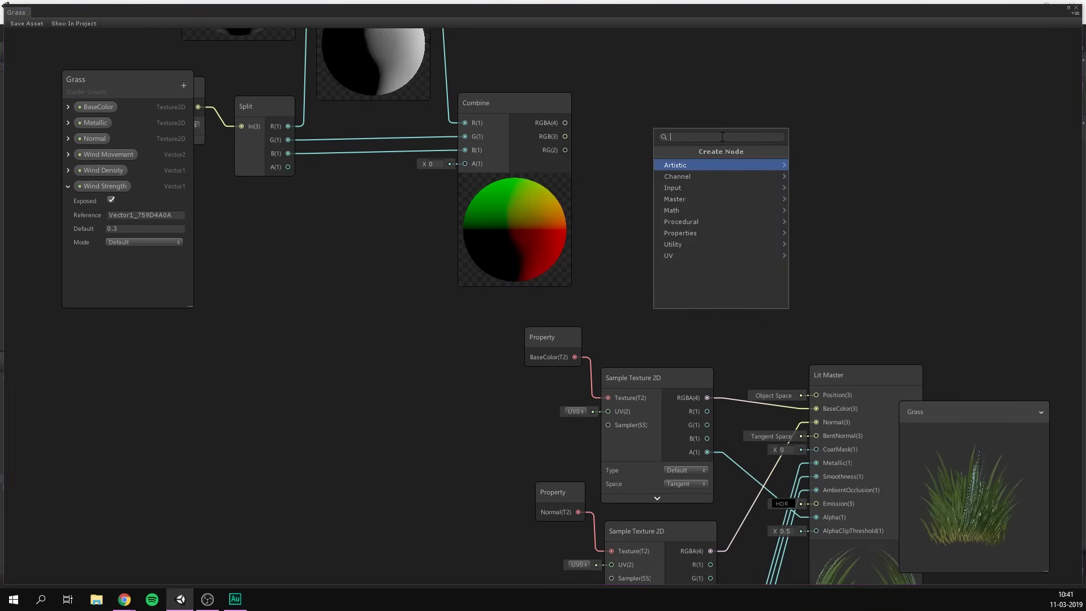
type("tran")
key("Return")
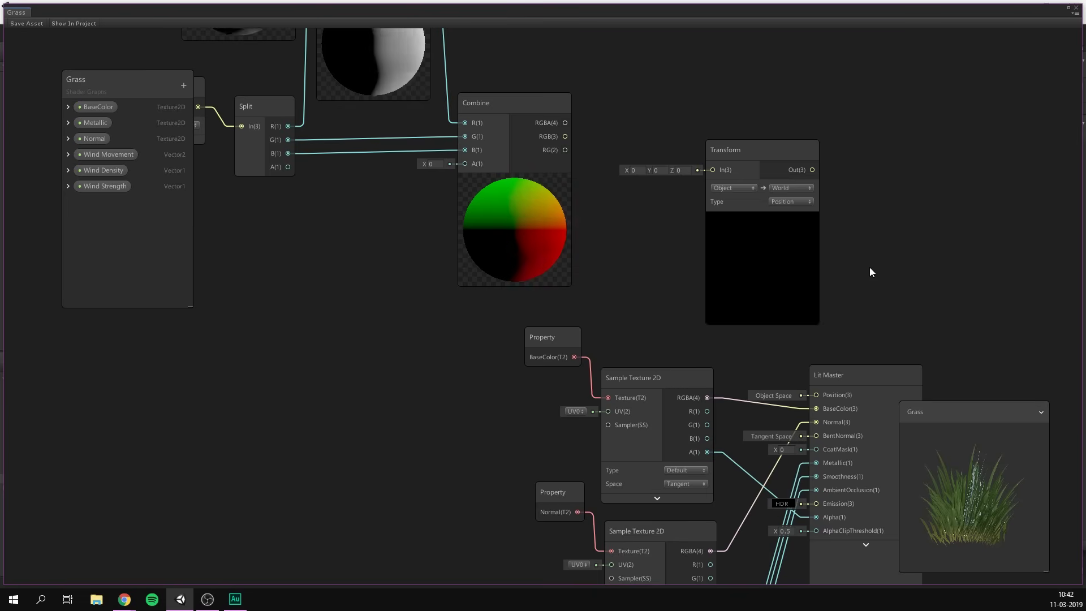
left_click(733, 188)
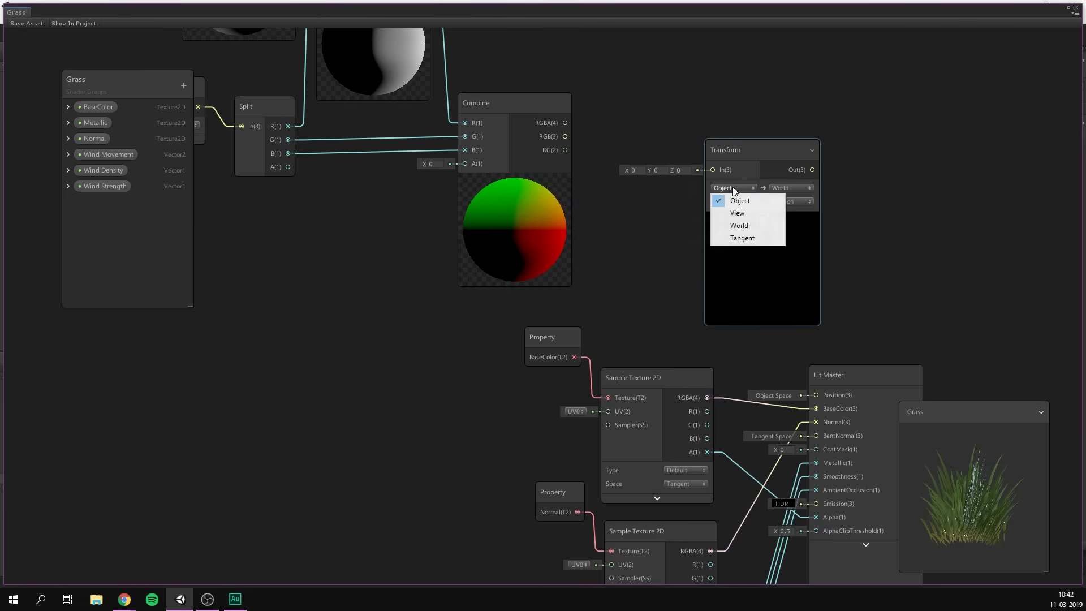
left_click(736, 224)
left_click(795, 189)
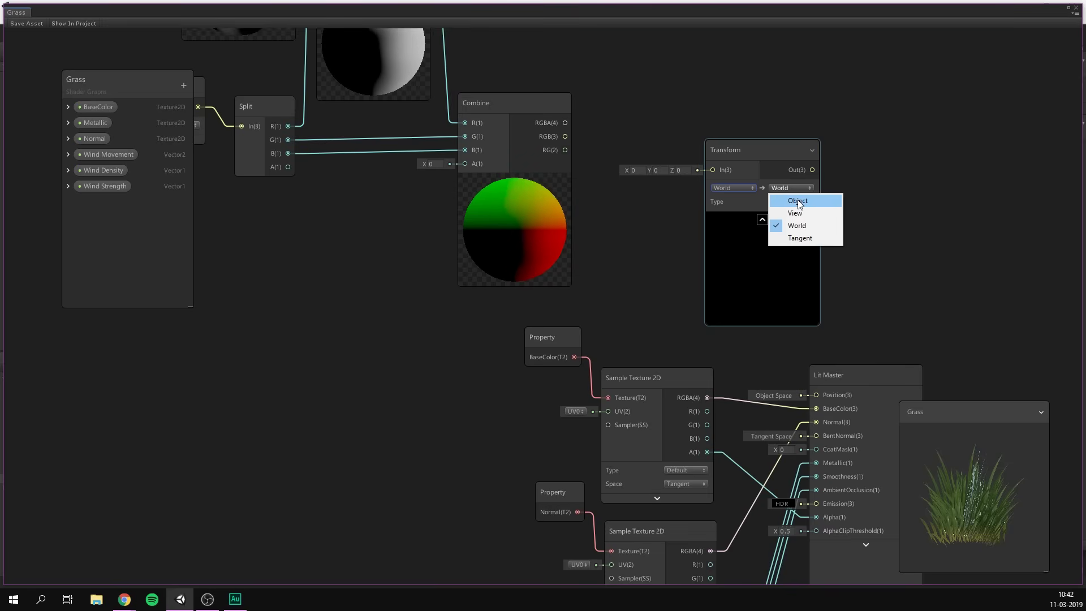
left_click(792, 198)
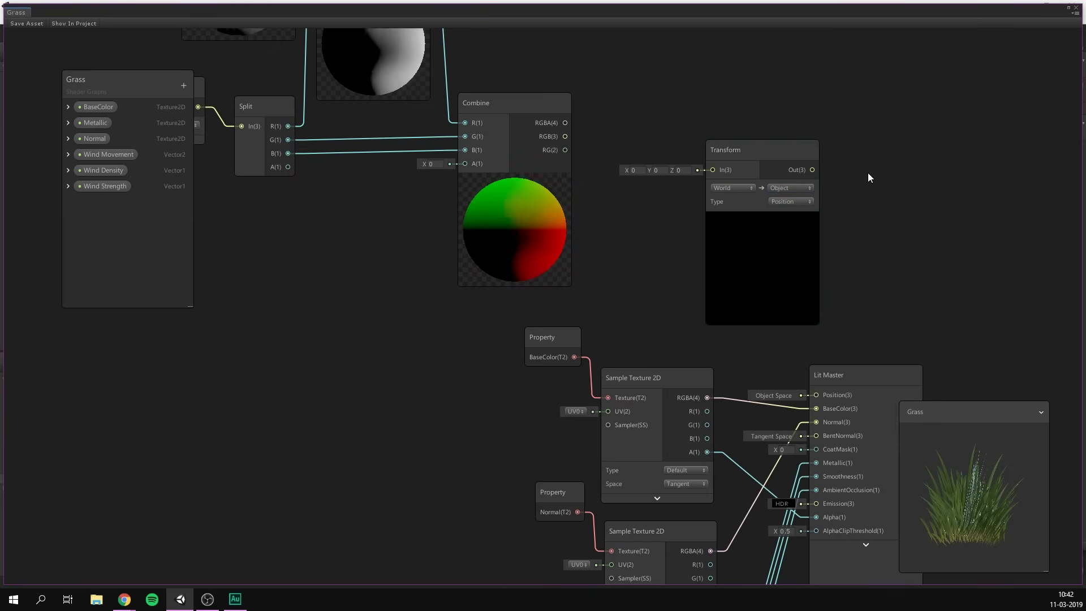
left_click_drag(737, 145, 688, 127)
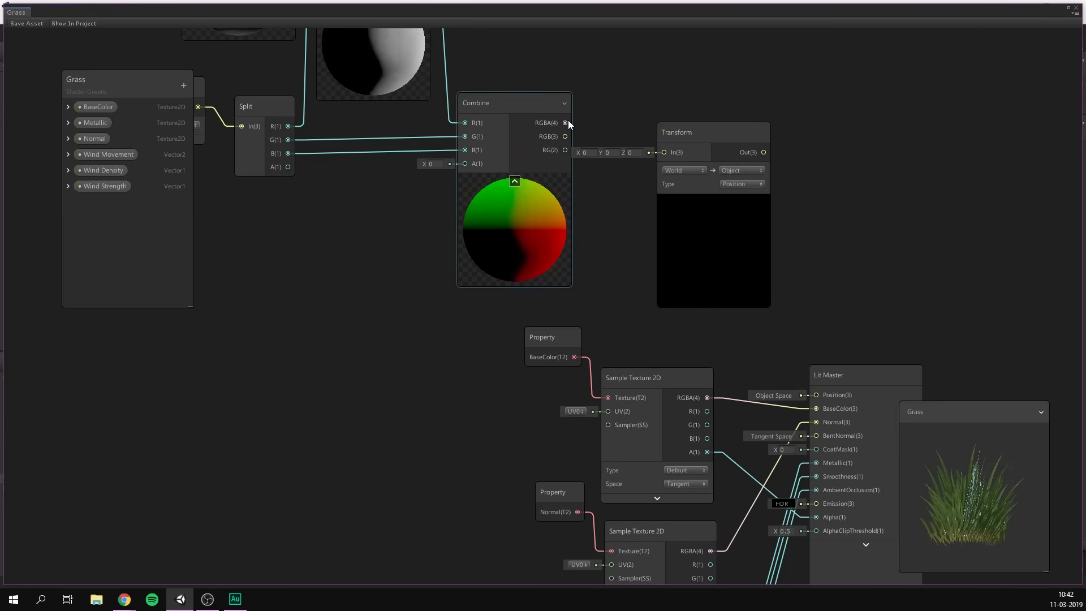
Wire Combine RGBA into the Transform and its output into Lit Master Position.
left_click_drag(565, 122, 665, 153)
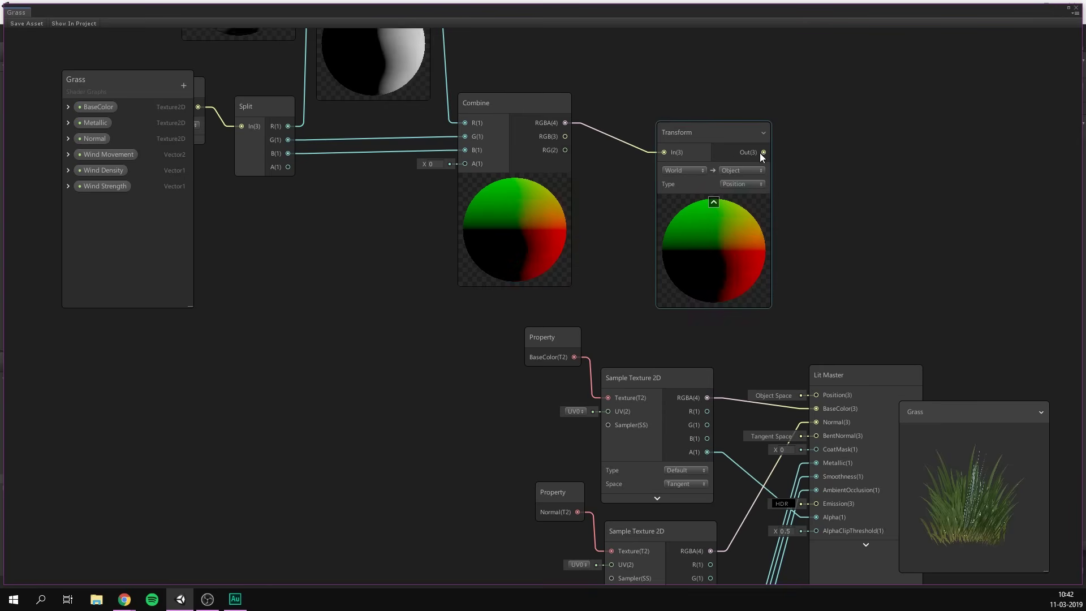
left_click_drag(764, 152, 816, 395)
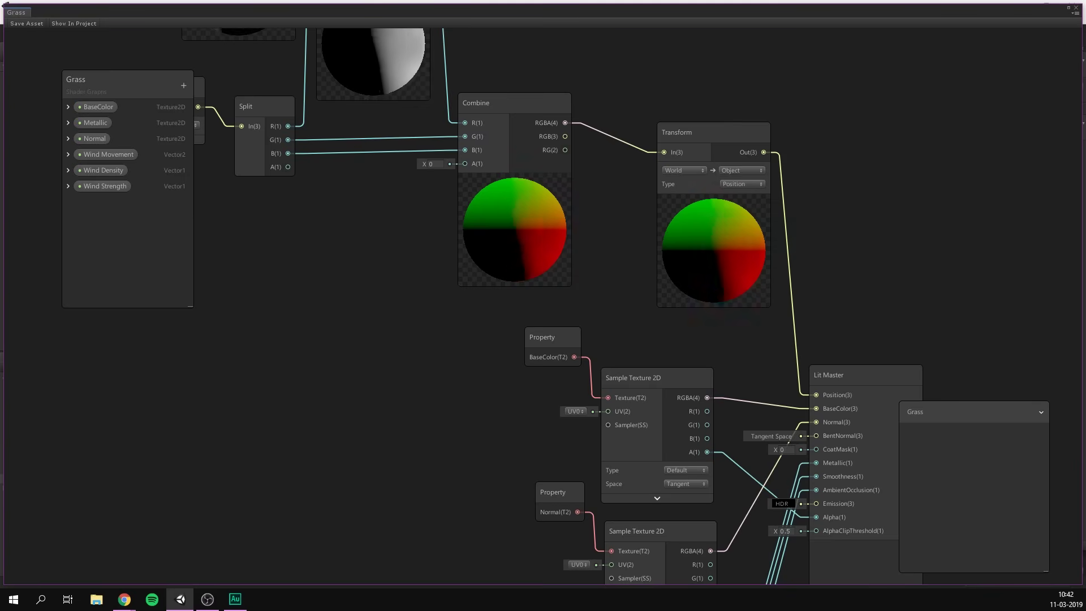
key("alt+Tab")
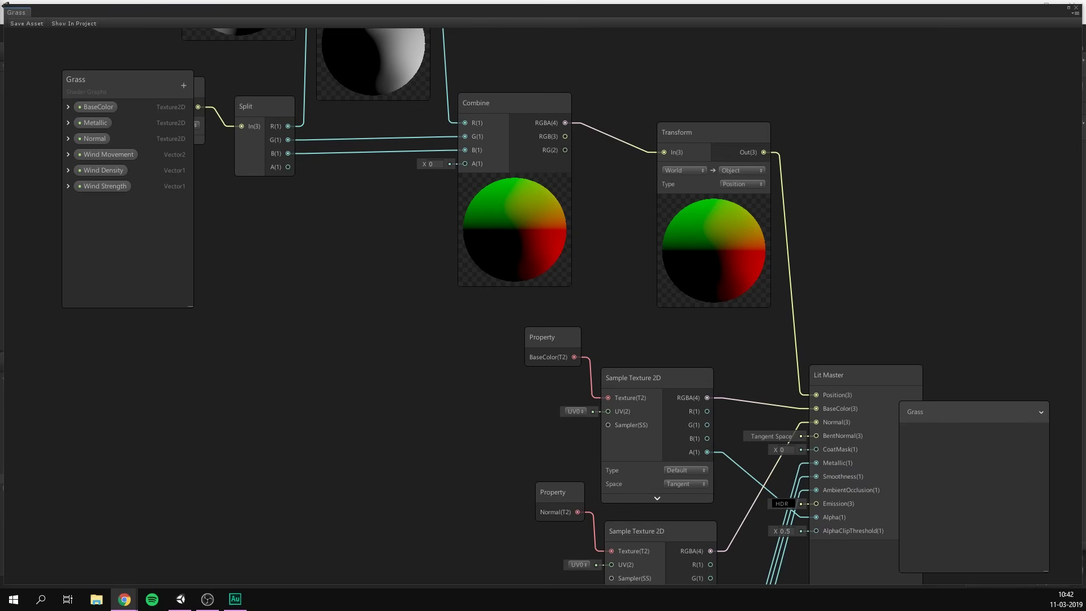
left_click_drag(715, 183, 725, 210)
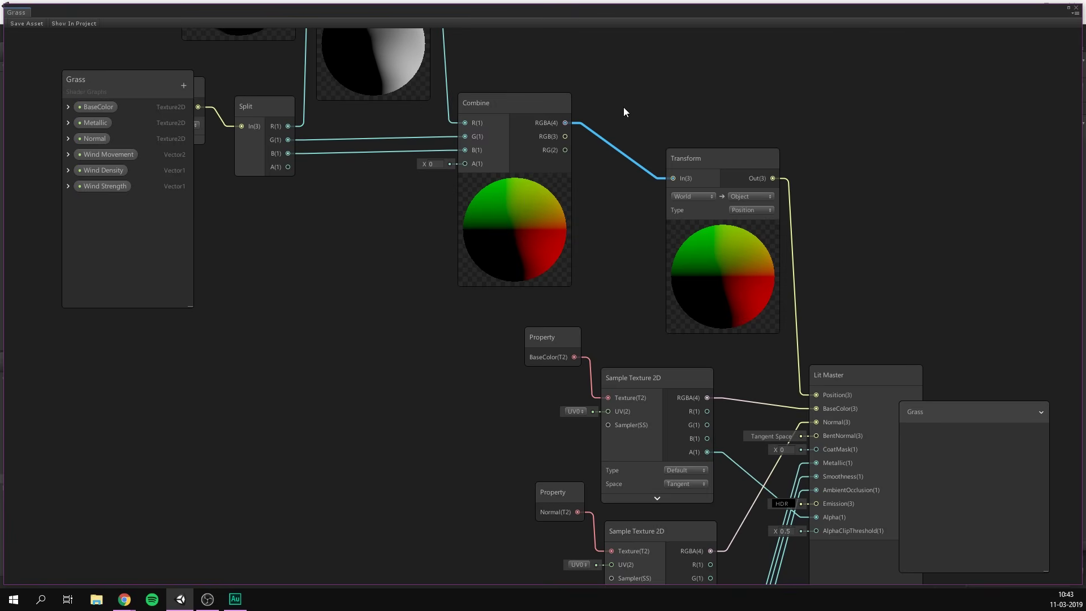
Replace the Combine-to-Transform wire with a new Subtract node fed by the Combine output.
key("Delete")
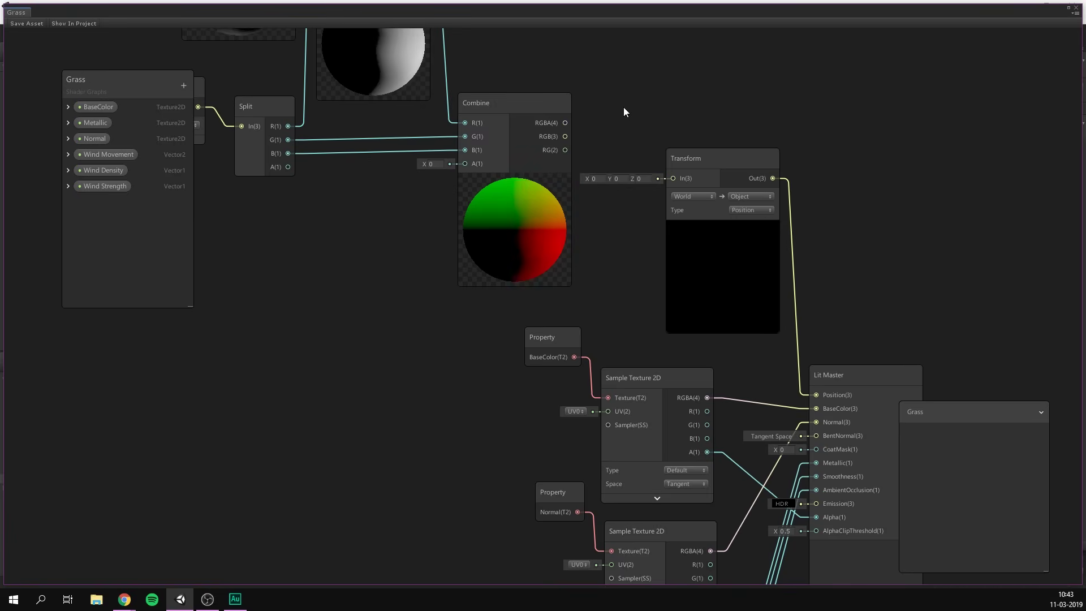
left_click_drag(565, 123, 621, 116)
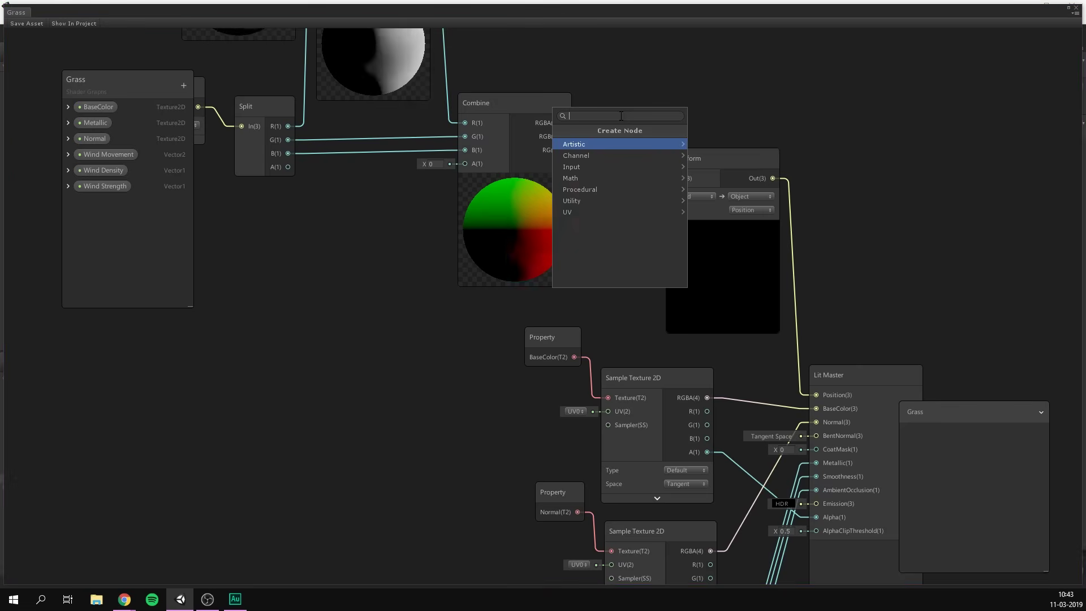
key("Return")
left_click_drag(735, 158, 920, 137)
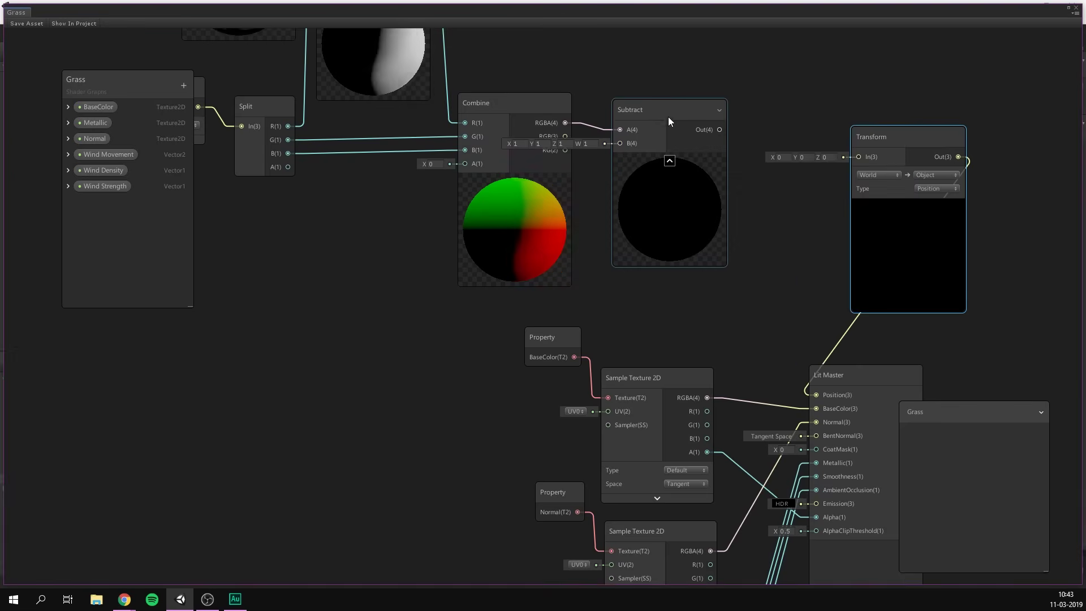
left_click_drag(669, 116, 730, 116)
Feed Camera Position into Subtract B and wire Subtract Out into the Transform input.
left_click_drag(680, 141, 620, 171)
type("ca")
key("Down")
key("Down")
key("Down")
key("Down")
key("Down")
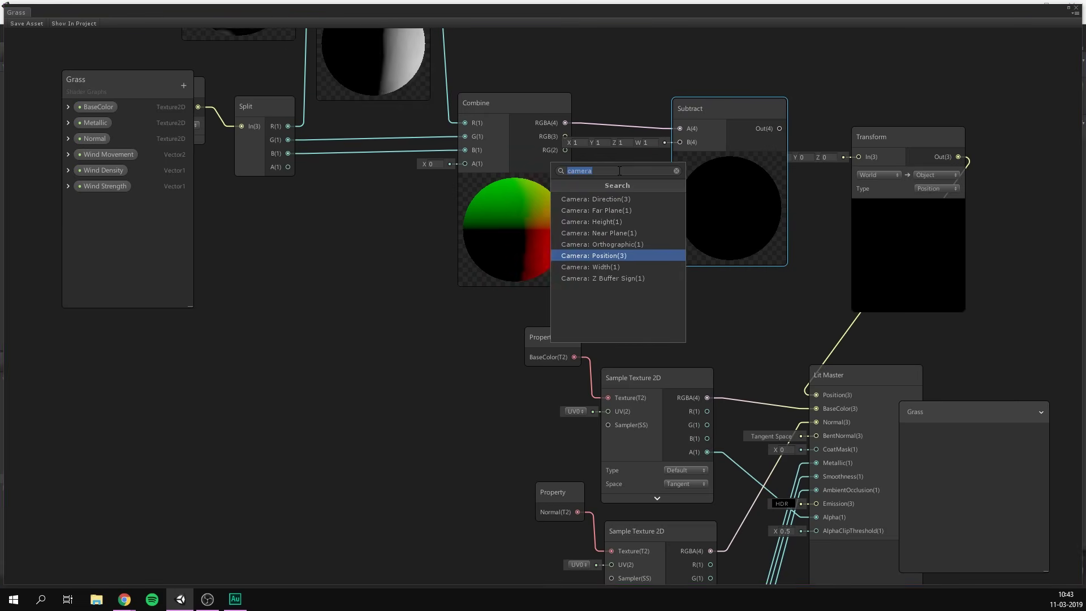
key("Return")
left_click_drag(696, 110, 676, 110)
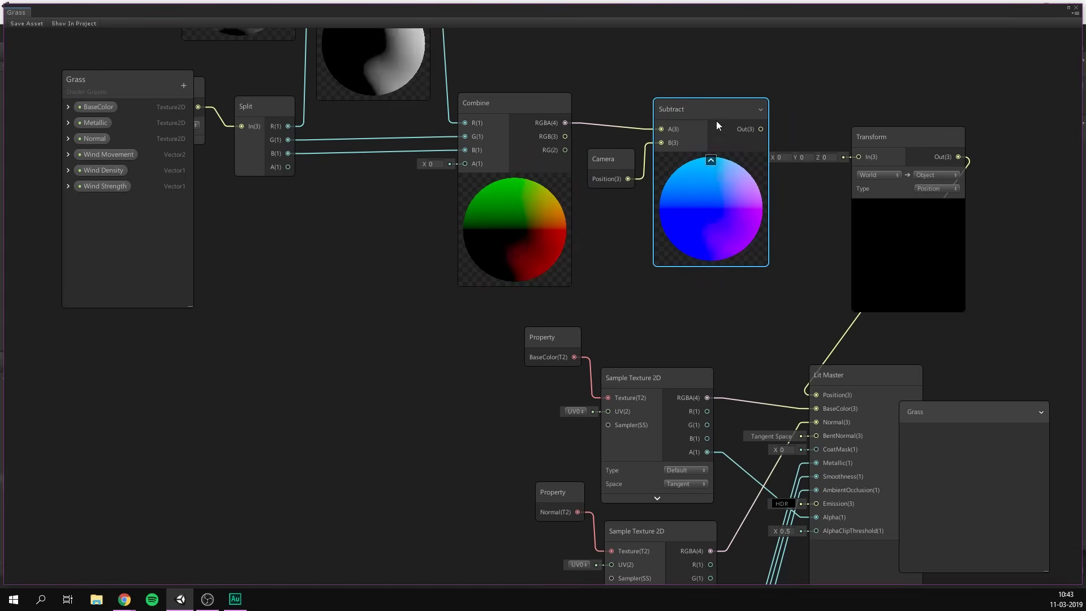
left_click_drag(850, 155, 854, 157)
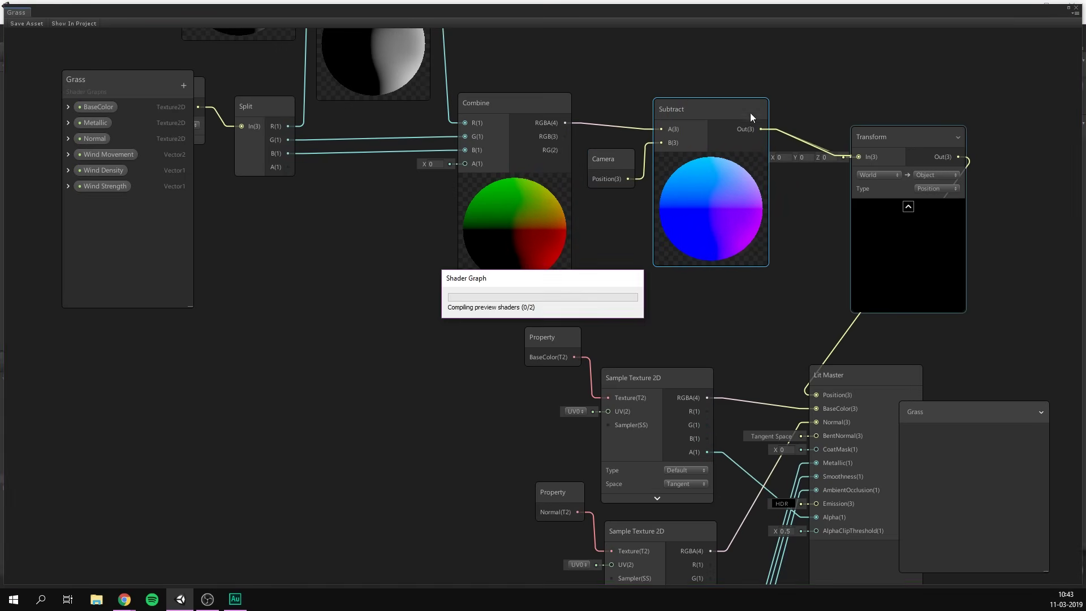
left_click(709, 161)
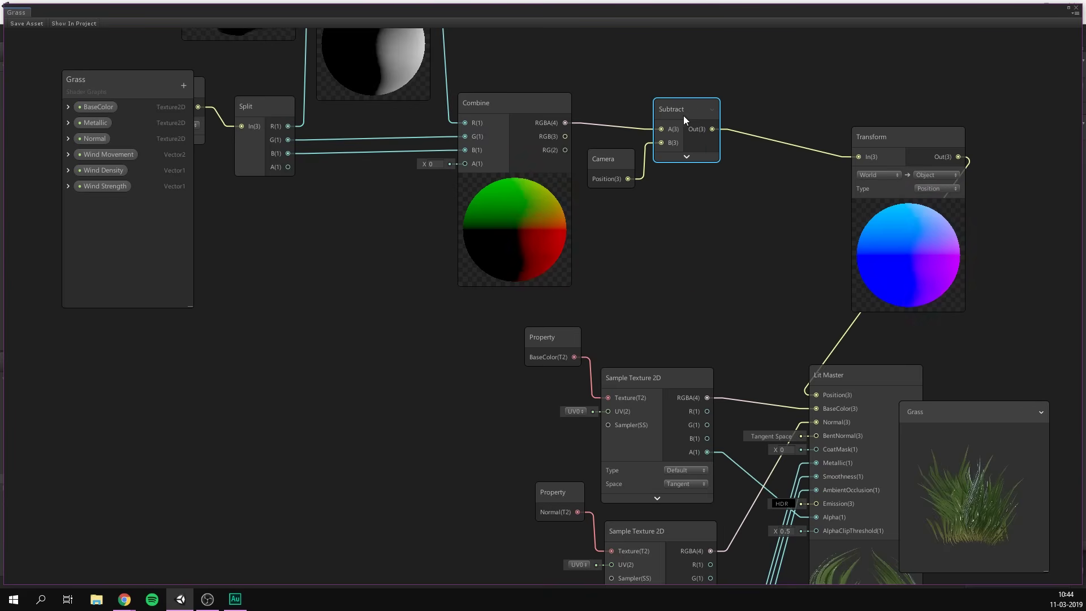
left_click_drag(880, 146, 765, 128)
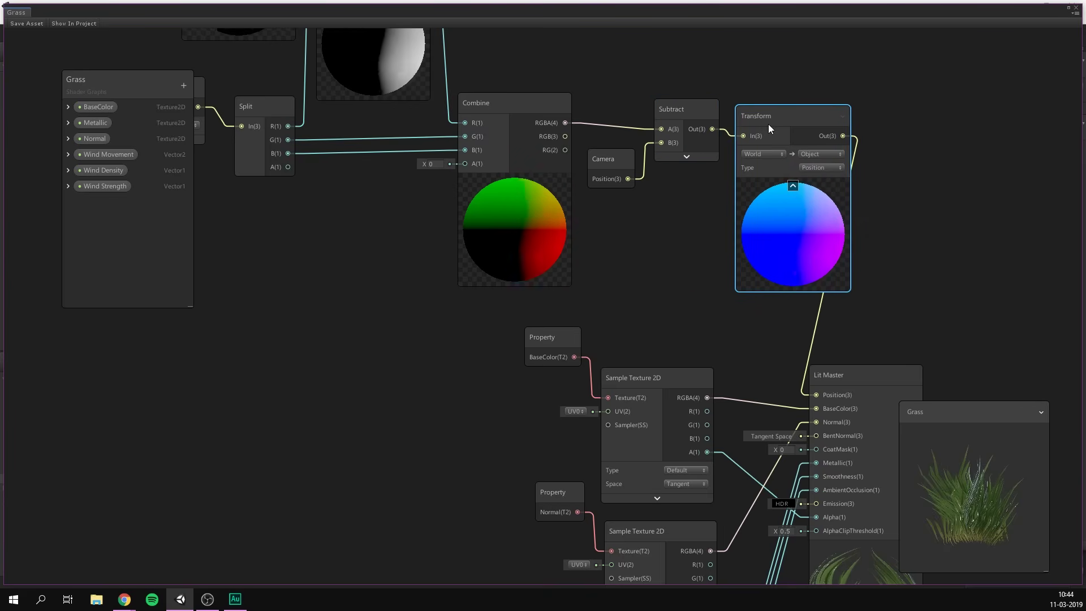
Save the Grass shader graph and return to the scene at grass level.
left_click(23, 23)
left_click(1076, 8)
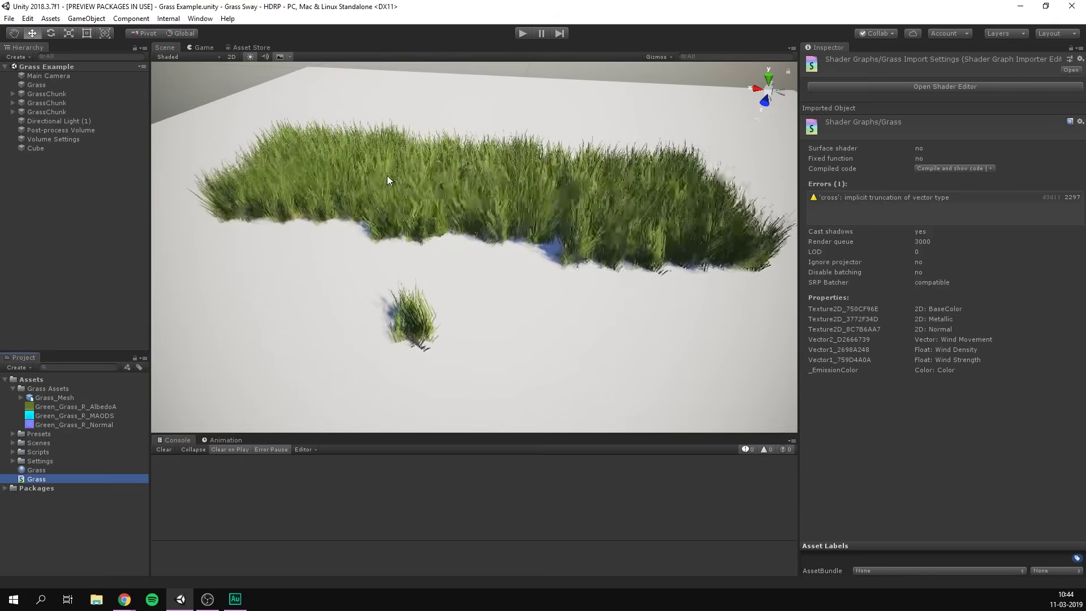
left_click_drag(401, 153, 466, 181, "alt")
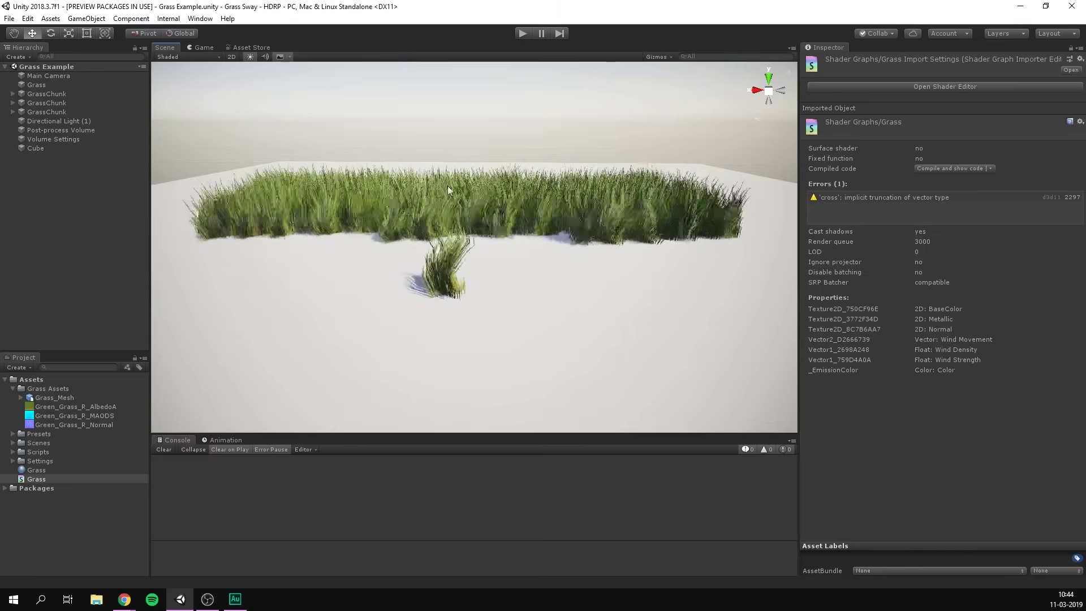
Set the Grass material's Wind Density to .05 and view the whole grass patch.
left_click(85, 532)
left_click(37, 470)
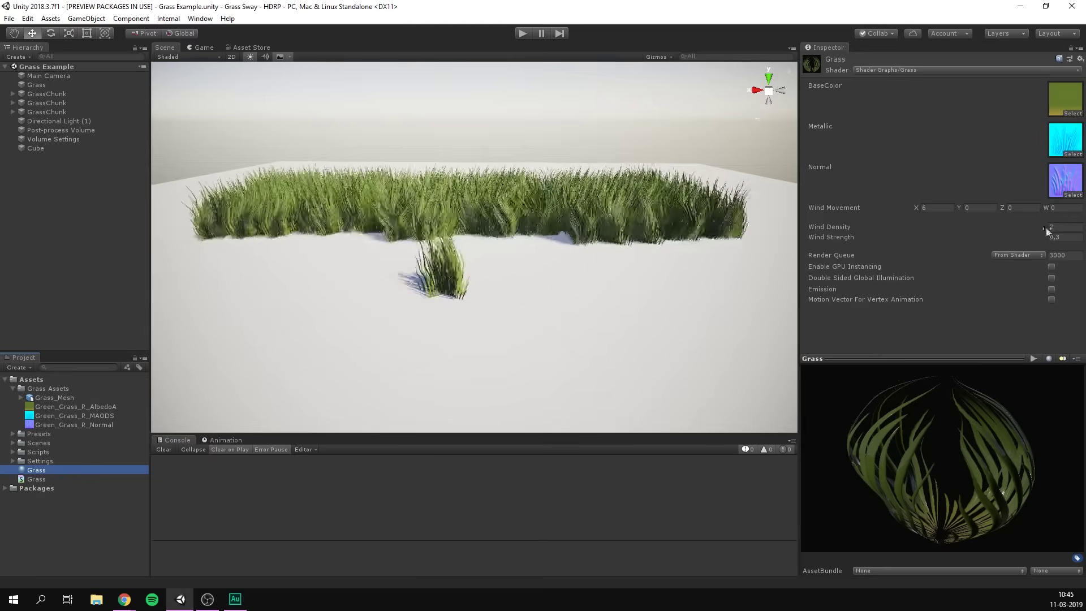
left_click(1071, 227)
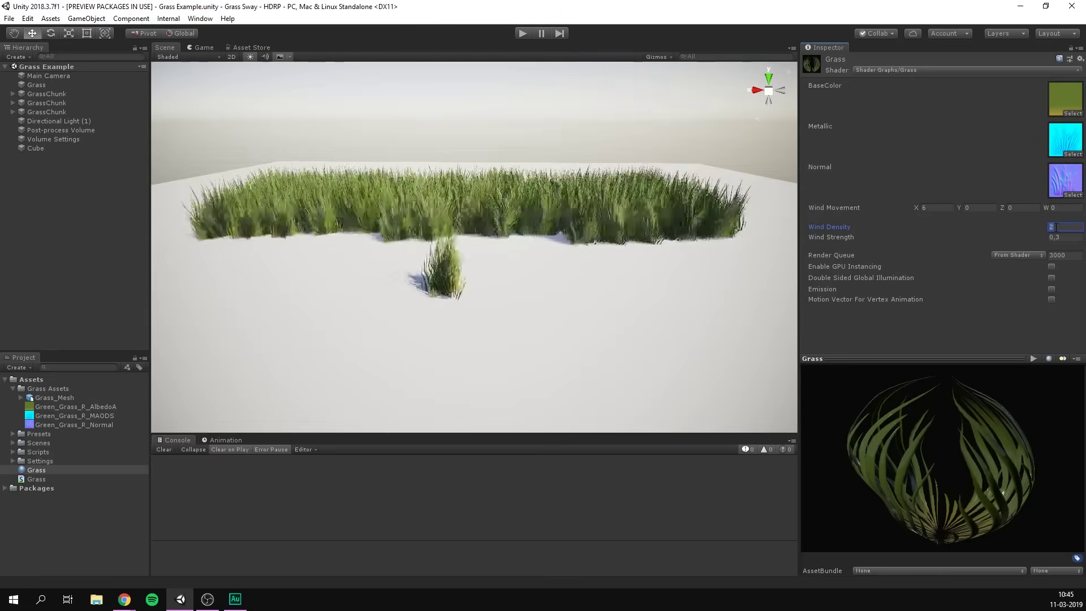
type(".05")
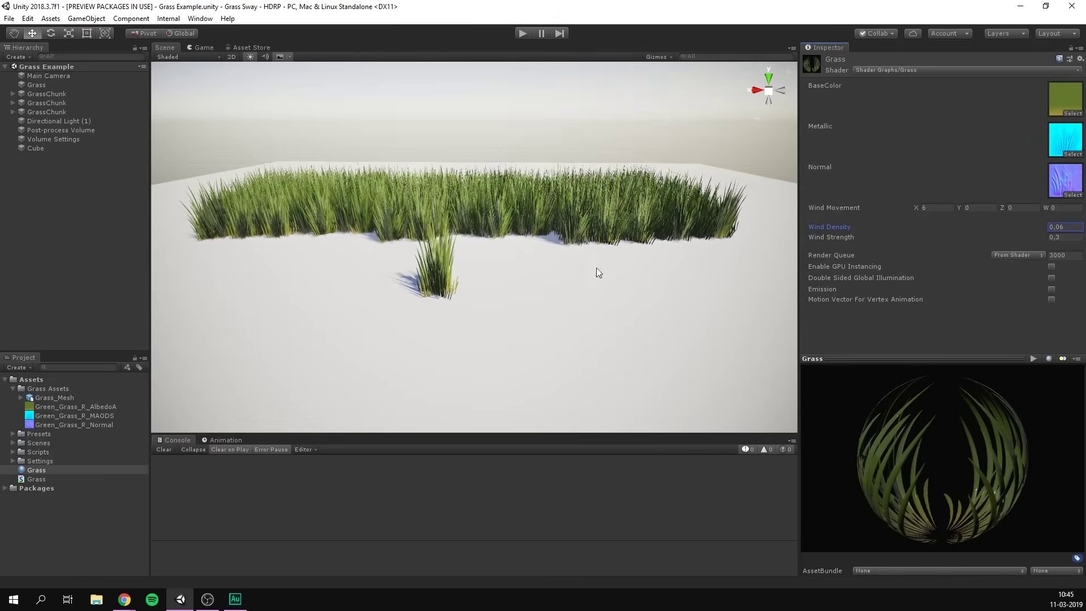
left_click(100, 252)
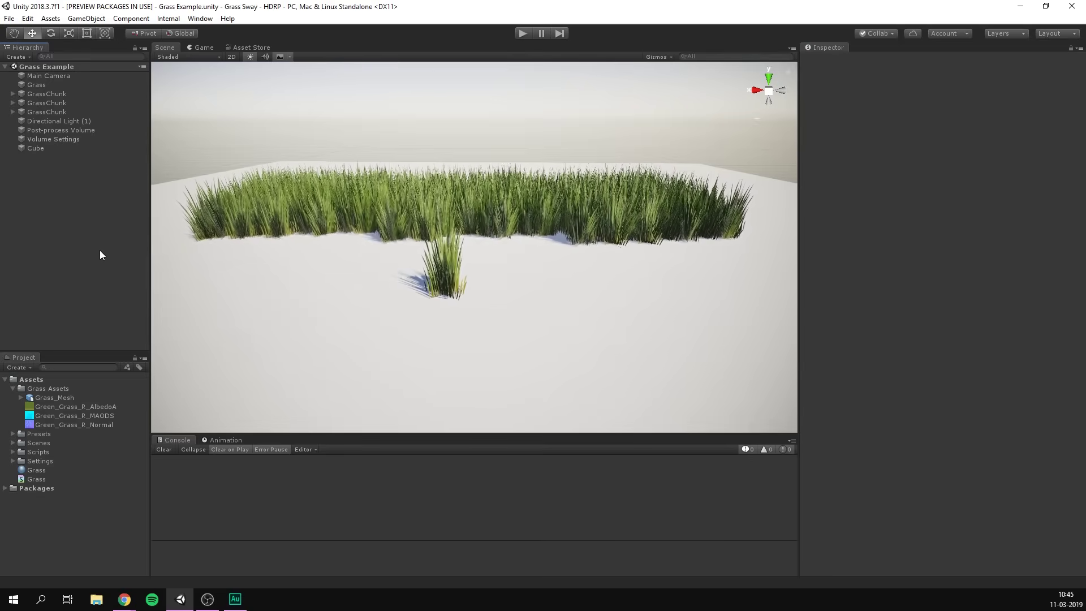
scroll(421, 266, "up", 8)
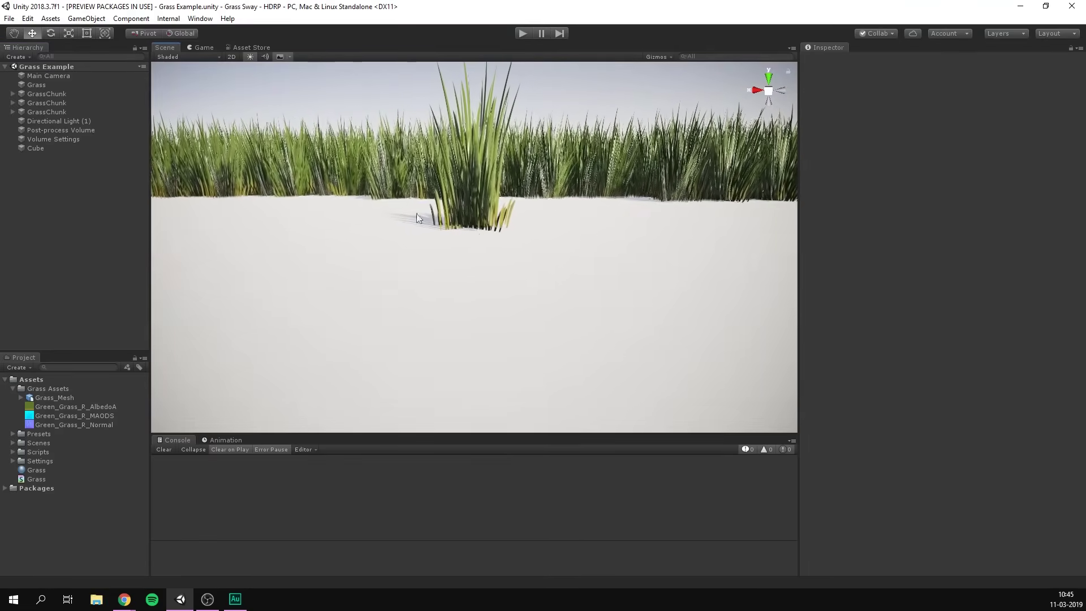
scroll(481, 176, "down", 6)
left_click_drag(481, 176, 481, 221, "alt")
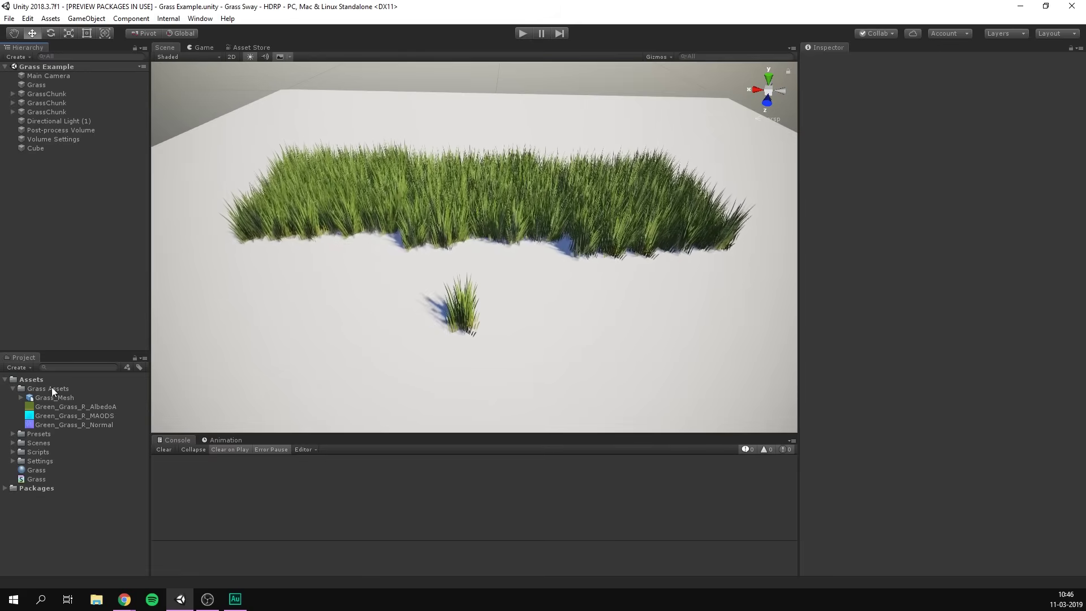
Open the Grass shader asset and move most of its nodes left, then zoom in.
left_click(56, 479)
double_click(56, 479)
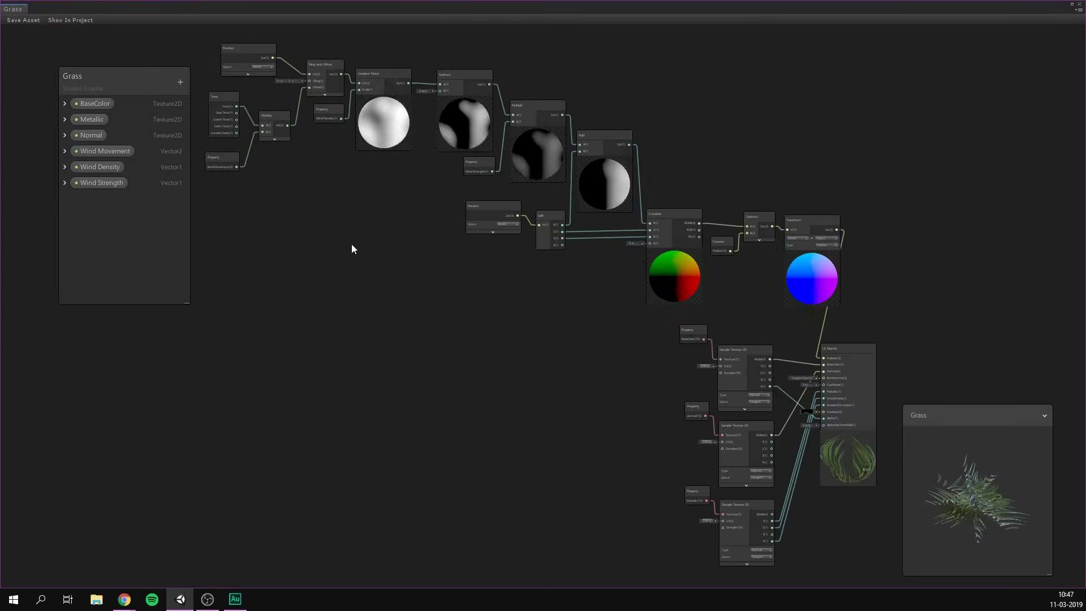
middle_click_drag(351, 243, 449, 291)
left_click_drag(269, 76, 1001, 356)
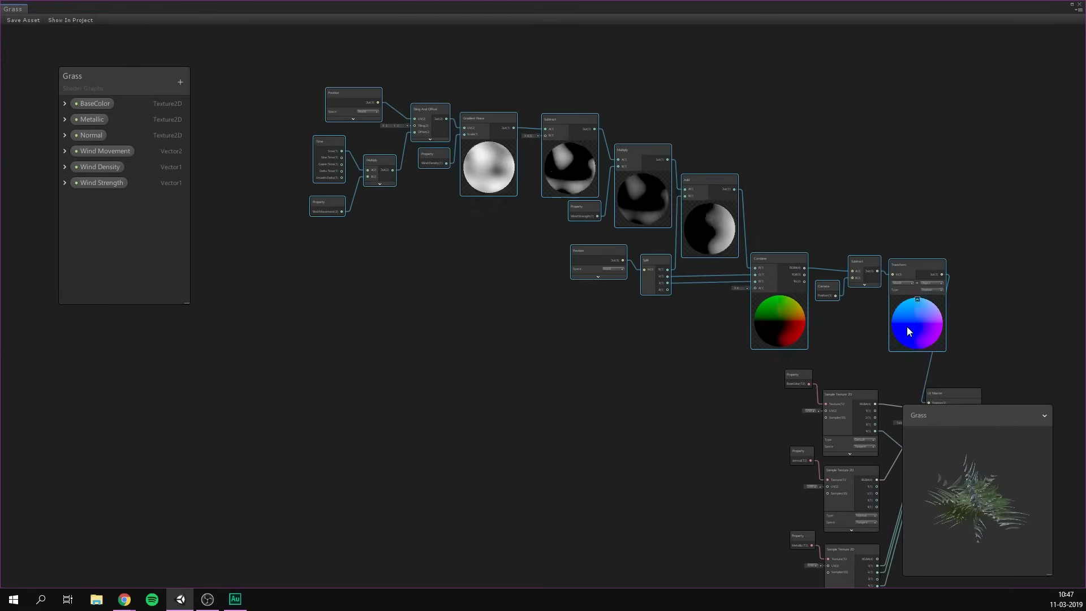
left_click_drag(908, 326, 808, 320)
scroll(724, 348, "up", 5)
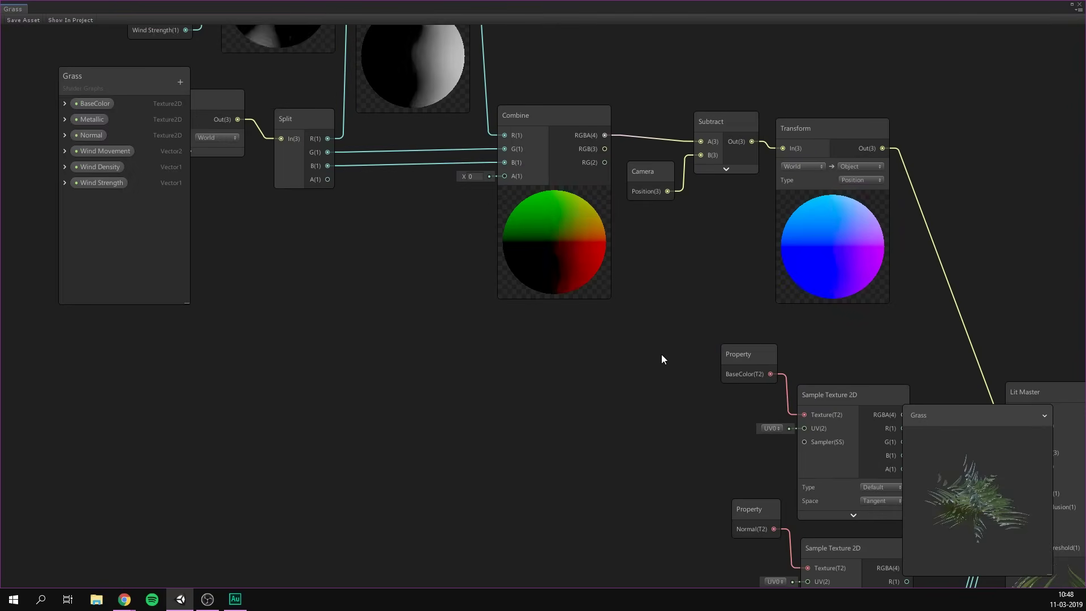
left_click_drag(609, 120, 798, 325)
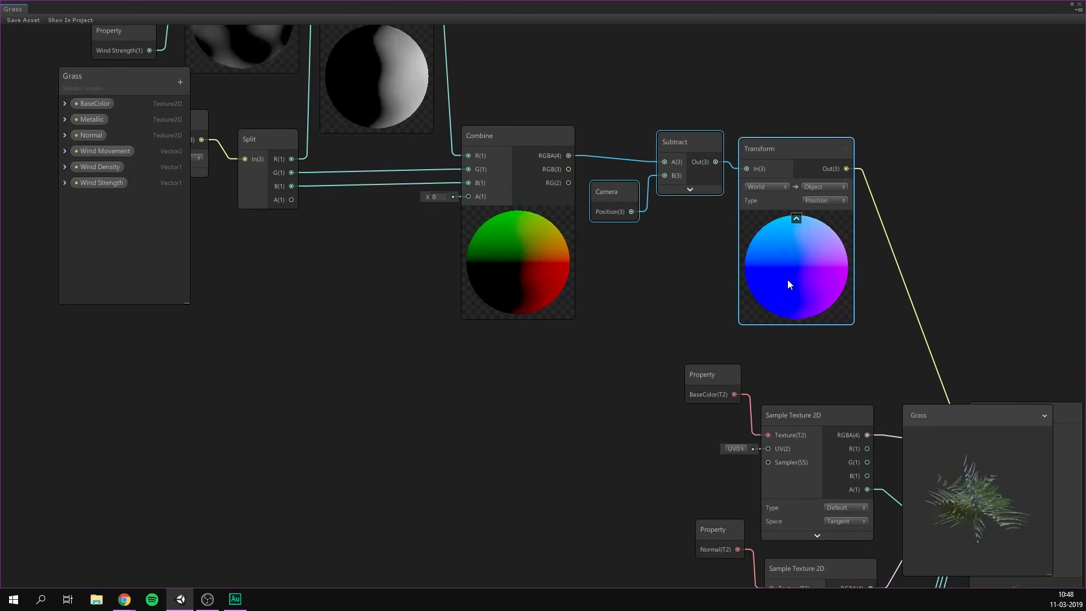
Shift the Camera, Subtract and Transform nodes right to free space.
left_click_drag(788, 279, 878, 276)
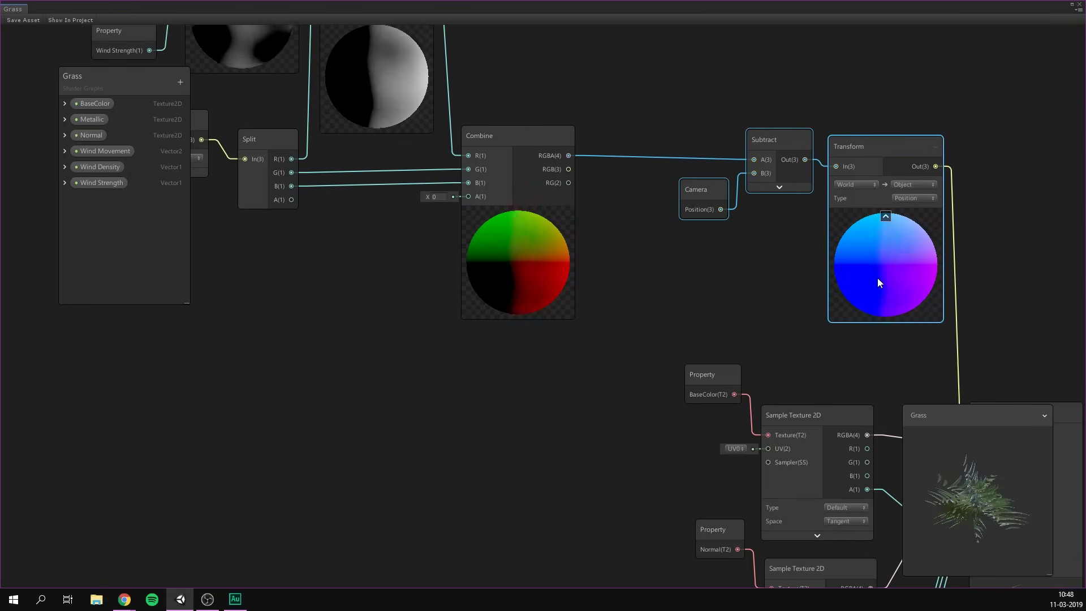
left_click(622, 303)
middle_click_drag(683, 300, 786, 312)
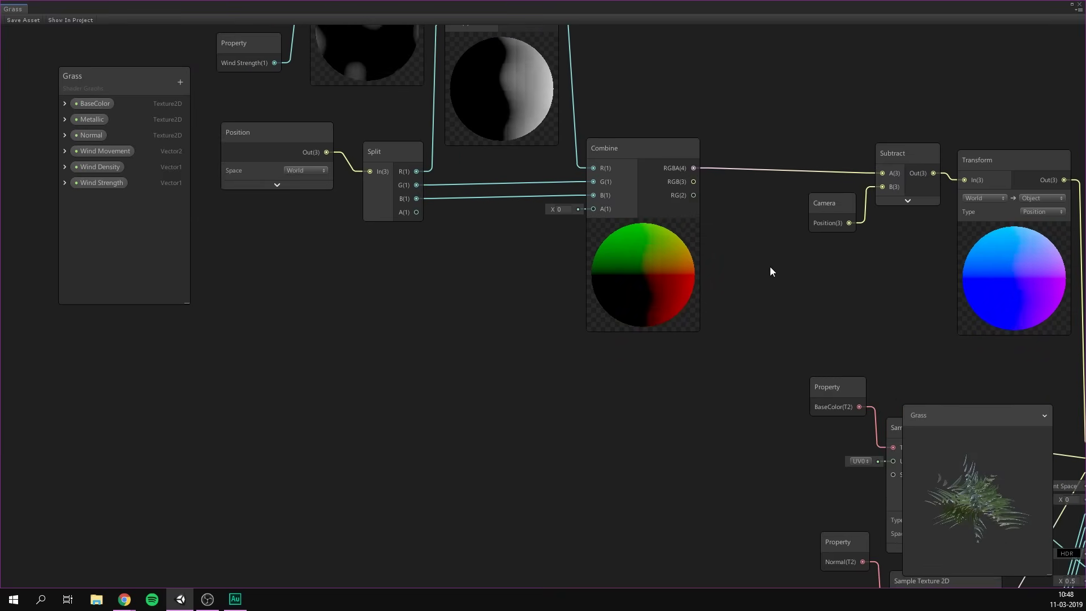
key("ctrl+z")
Add a UV node and a Split node wired from its output.
key("space")
type("uv")
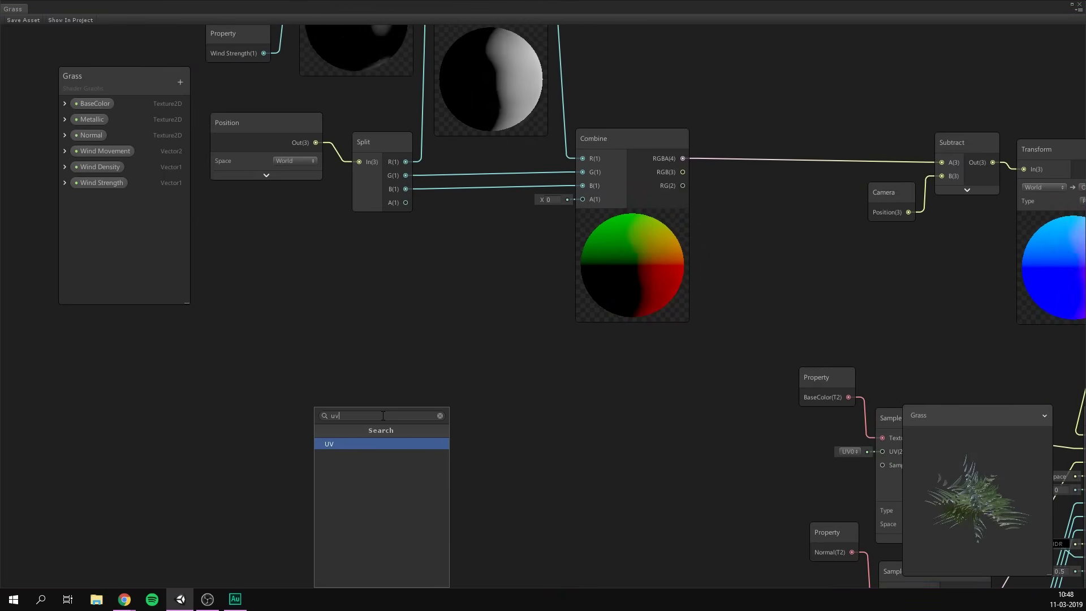
key("Return")
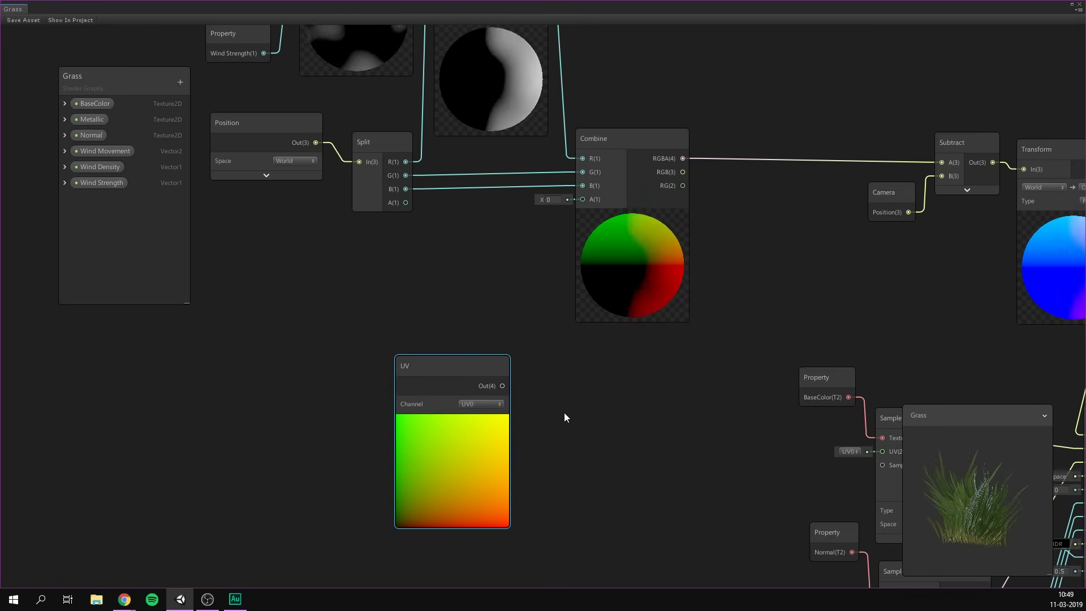
left_click_drag(502, 385, 549, 391)
type("split")
key("Return")
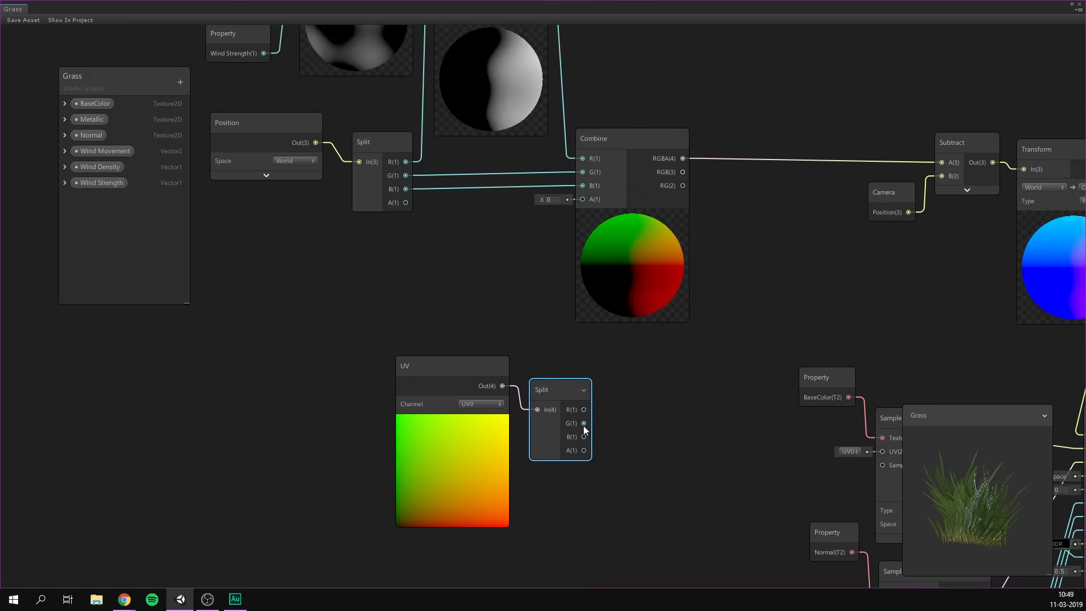
Inspect Split's G channel with a temporary Preview node, then delete it.
left_click_drag(584, 423, 612, 422)
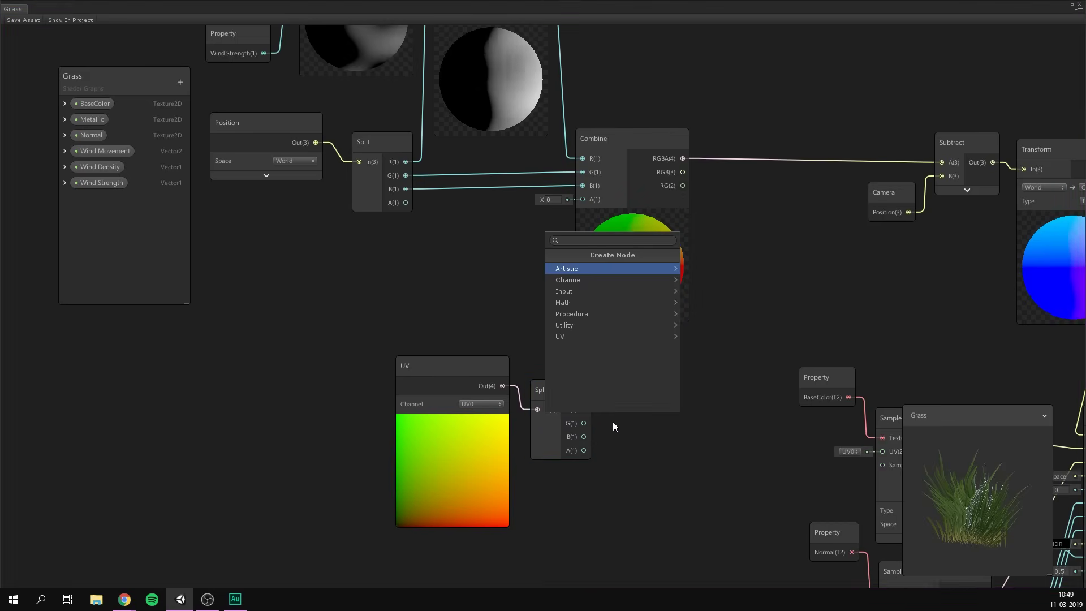
type("pr")
key("Return")
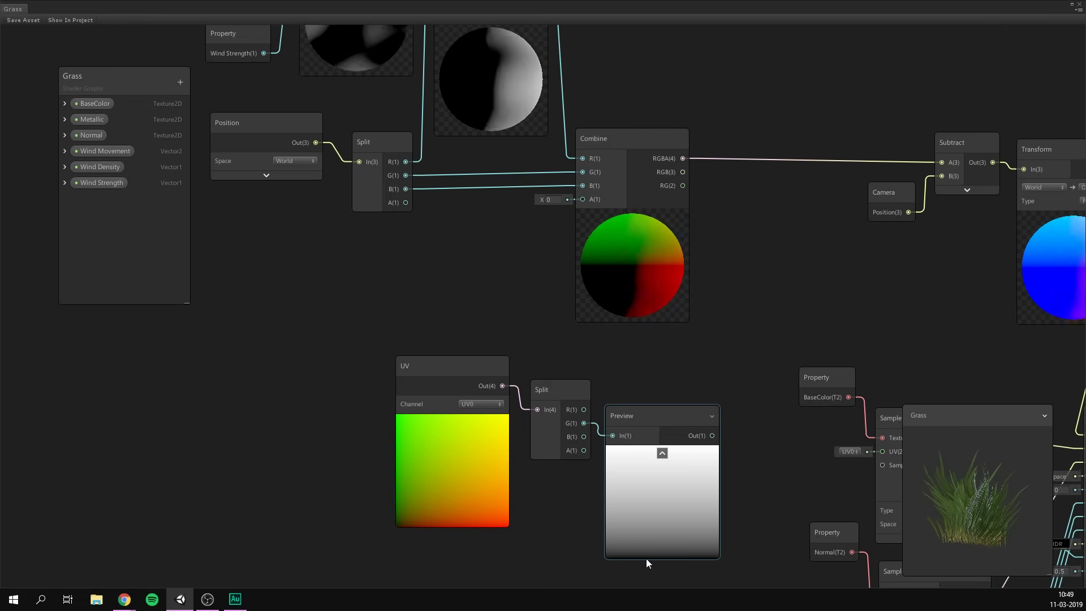
key("Delete")
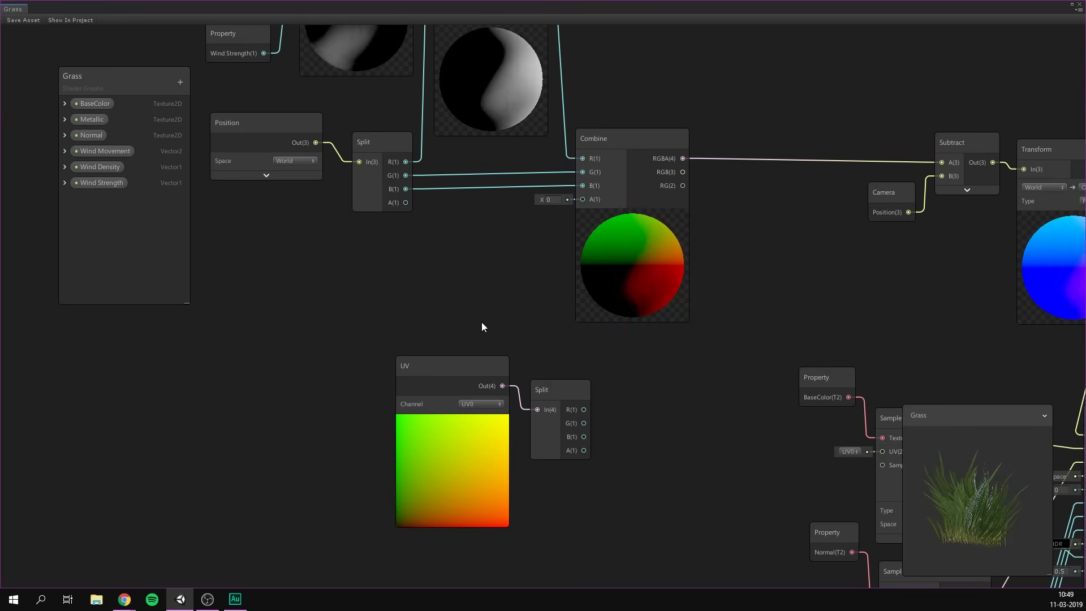
Add a Lerp node to the graph beside the UV and Split nodes.
mouse_move(481, 322)
left_mouse_down()
mouse_move(570, 413)
mouse_move(627, 369)
left_mouse_up()
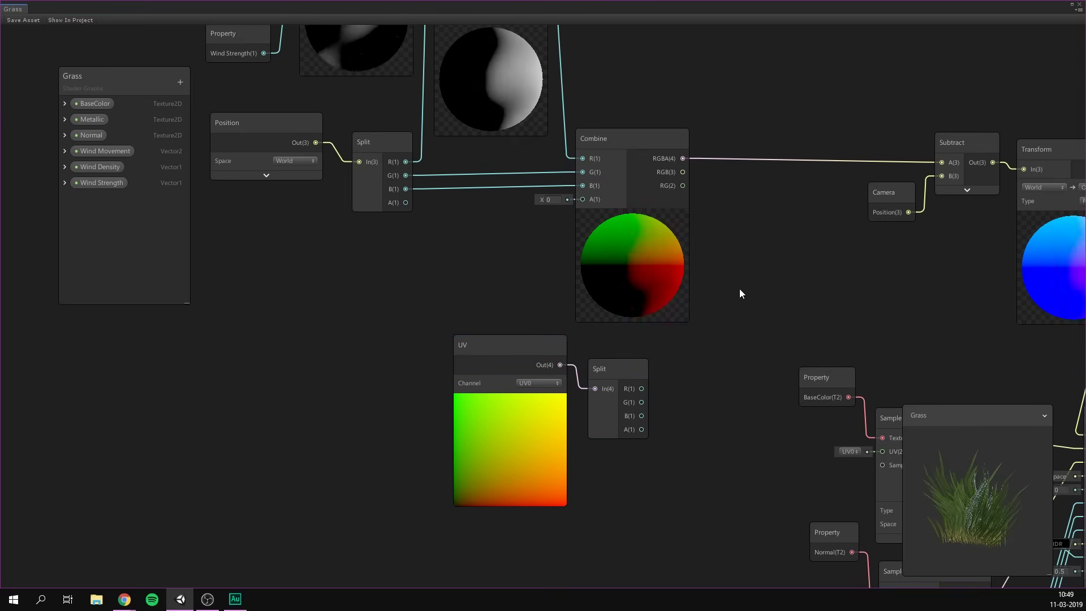
middle_click_drag(740, 292, 706, 305)
key("space")
type("lerp")
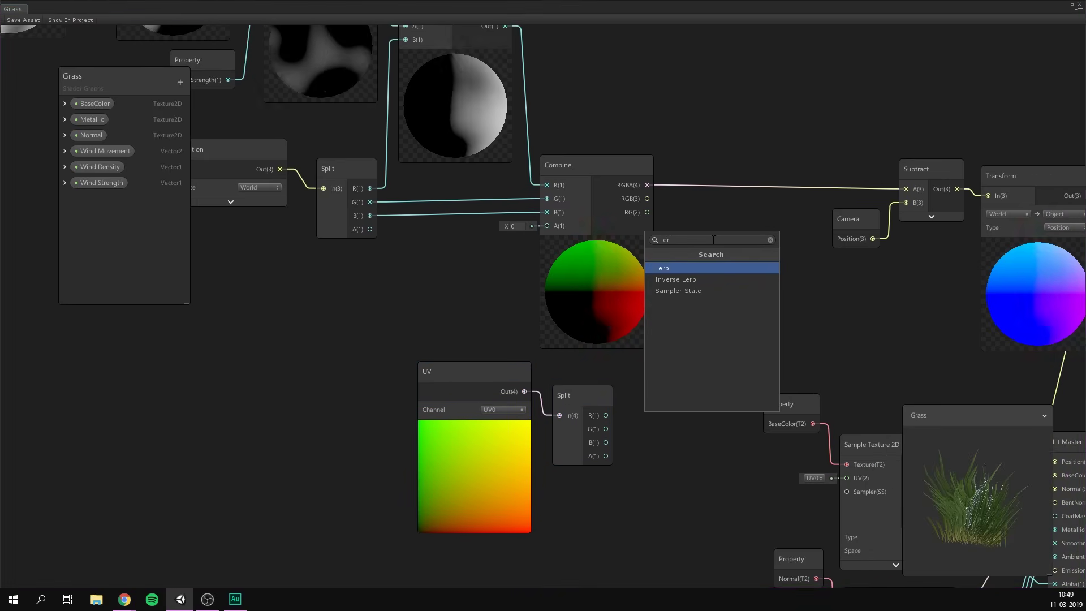
key("Return")
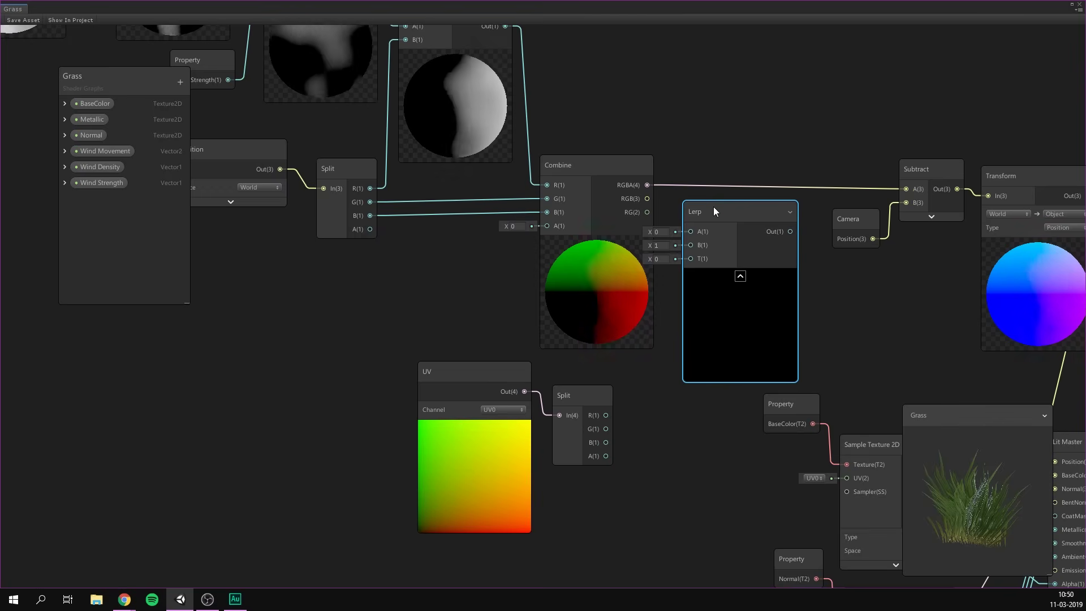
left_click_drag(714, 207, 728, 209)
left_click(693, 87)
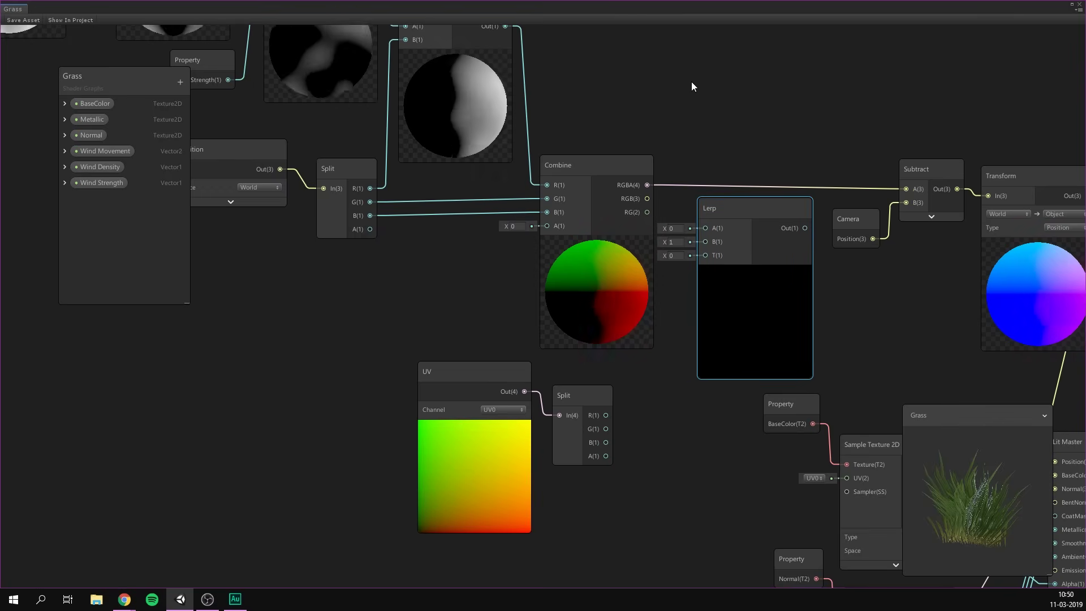
middle_click_drag(693, 87, 685, 136)
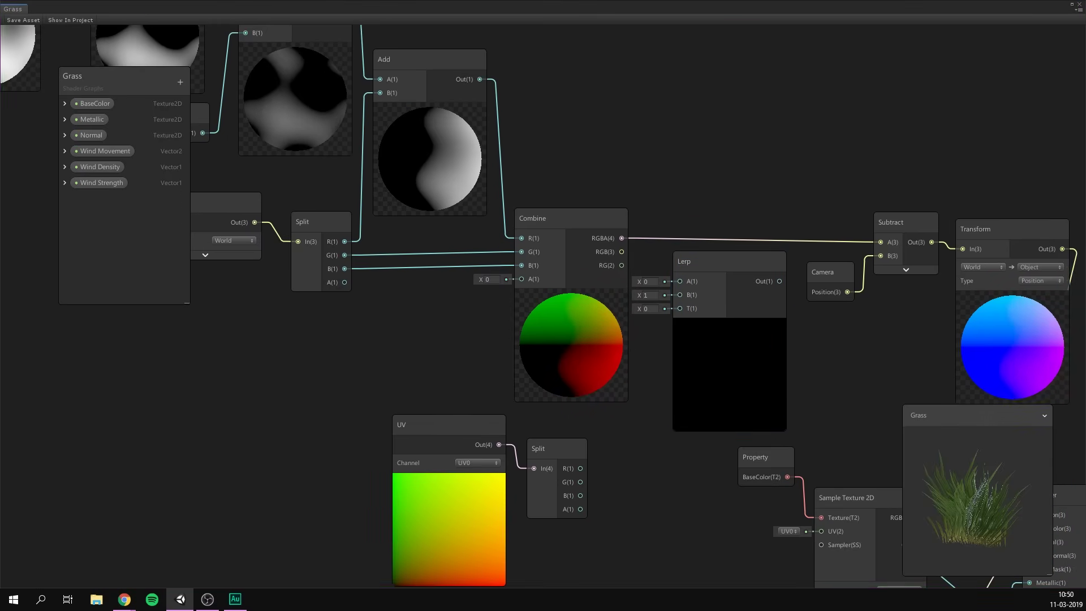
Add a world Position node and wire it into Lerp input A.
key("space")
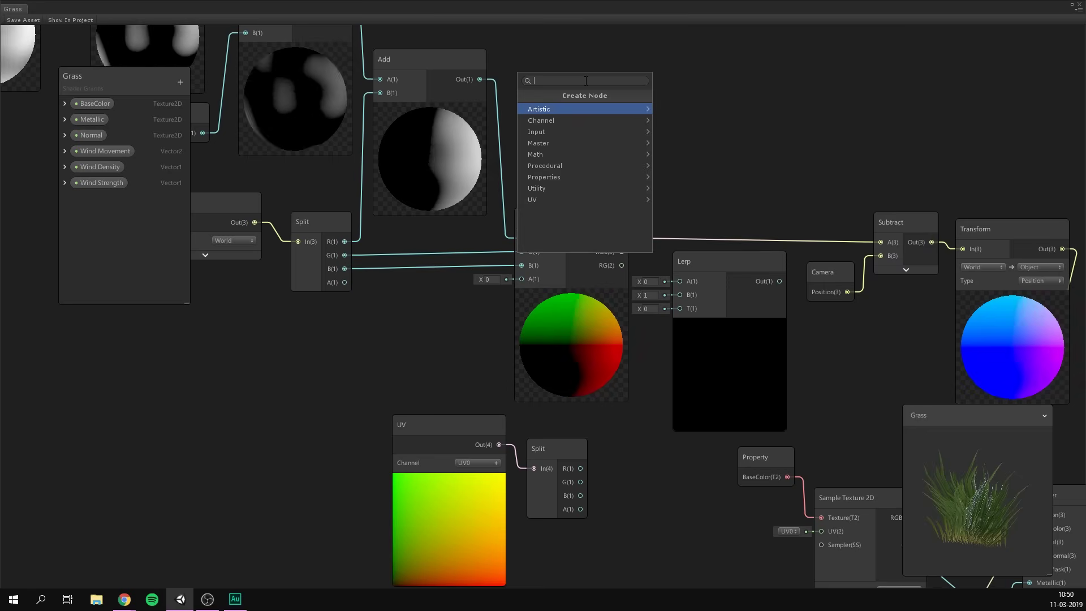
type("position")
key("Return")
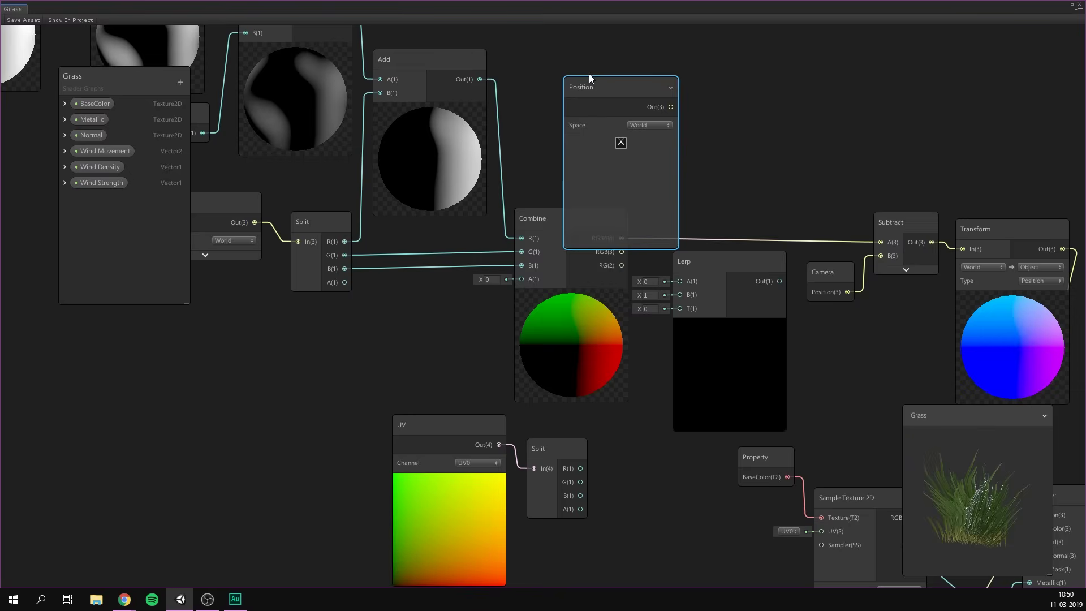
left_click_drag(637, 141, 679, 285)
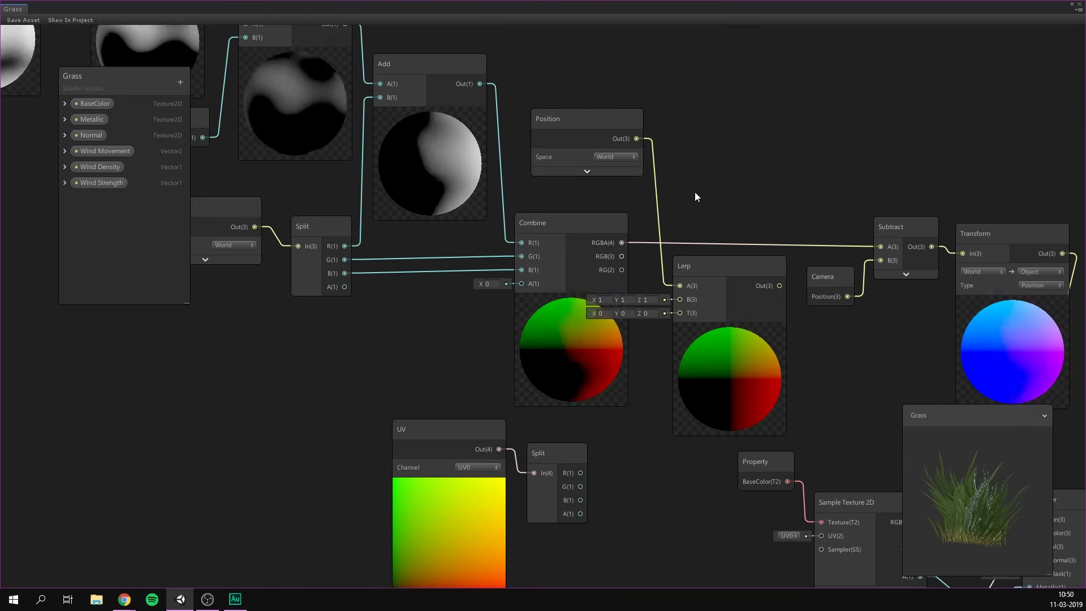
Rewire the Combine RGBA output from Subtract A to Lerp input B.
left_click(688, 243)
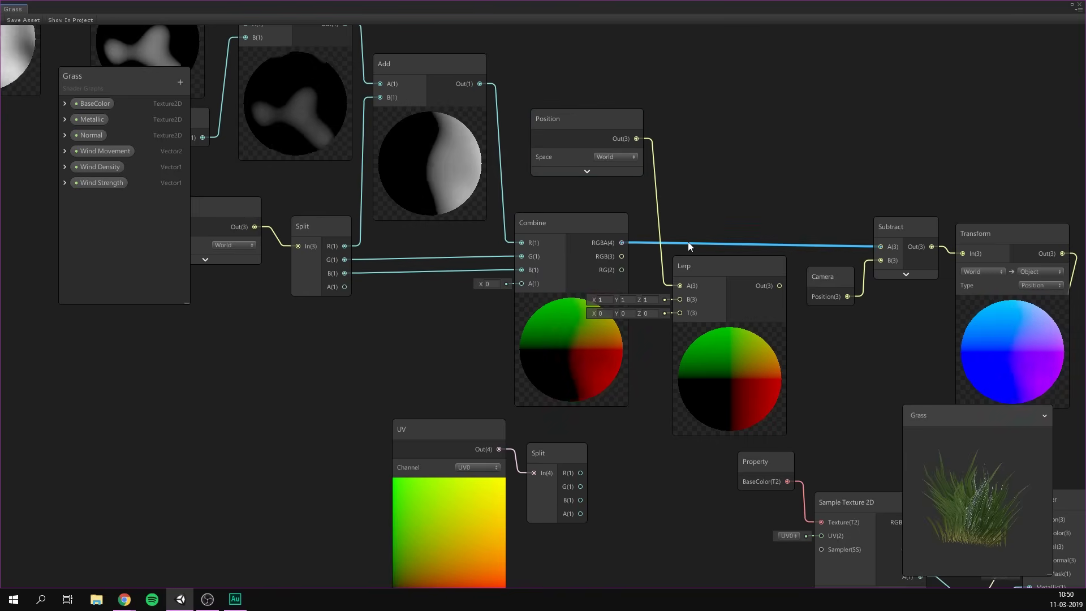
key("Delete")
left_click_drag(622, 243, 680, 299)
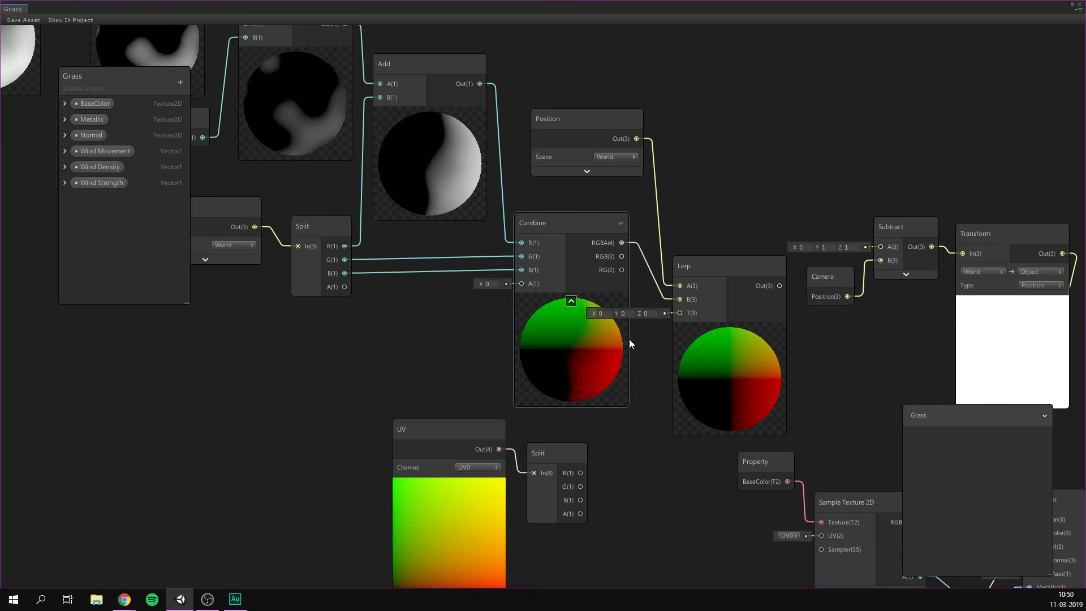
left_click_drag(457, 419, 682, 311)
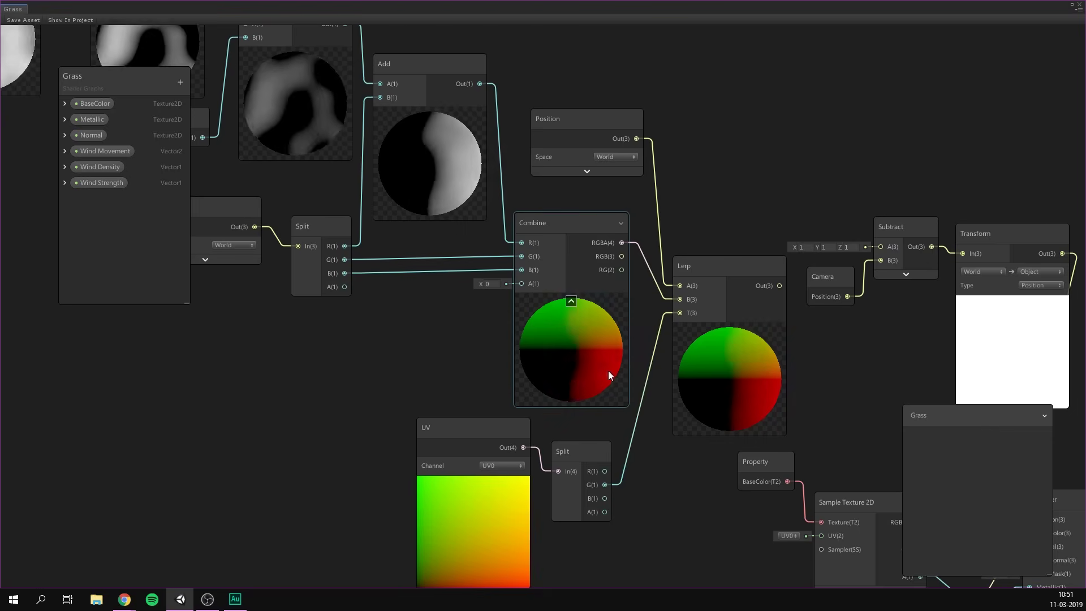
Move the UV and Split nodes closer to the Lerp node.
left_click(538, 521)
left_click(582, 458, "shift")
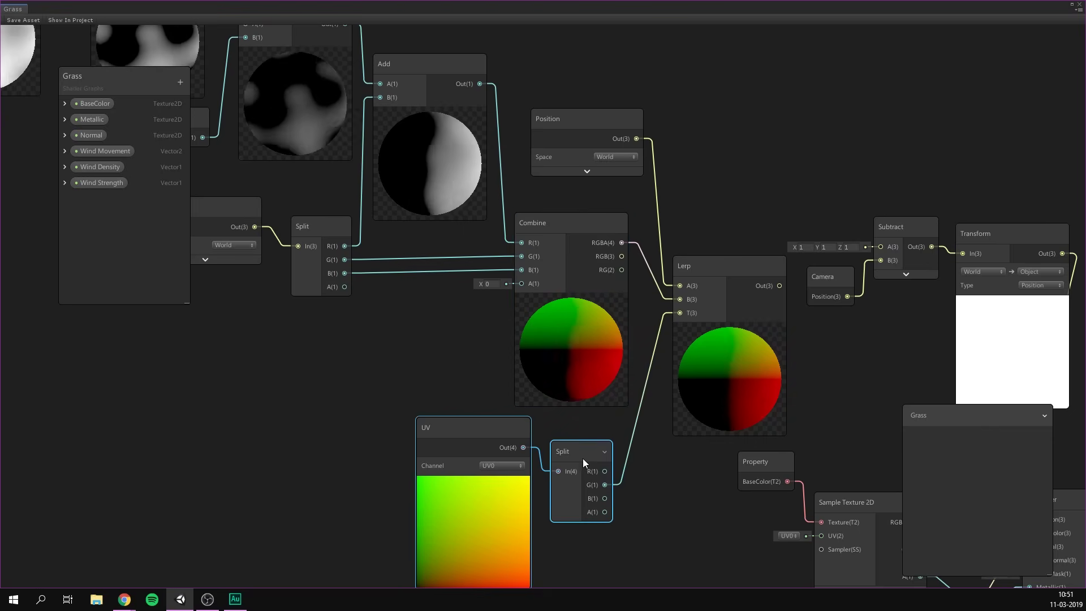
left_click_drag(583, 458, 603, 453)
middle_click_drag(603, 453, 534, 428)
left_click(765, 306)
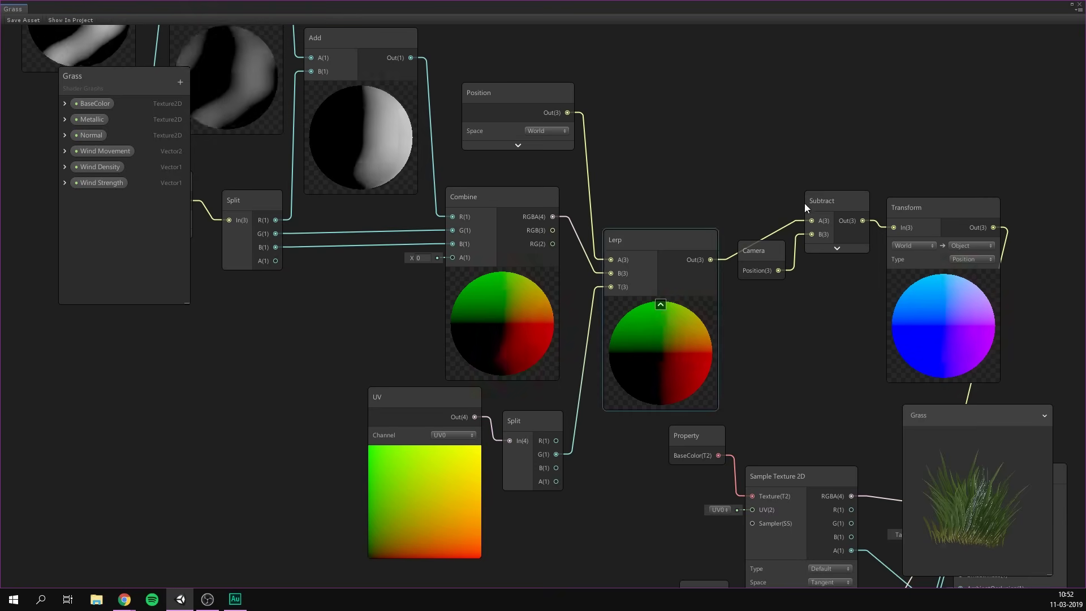
Rearrange the graph's processing nodes, frame the whole graph, then view the swaying grass field.
scroll(807, 367, "down", 8)
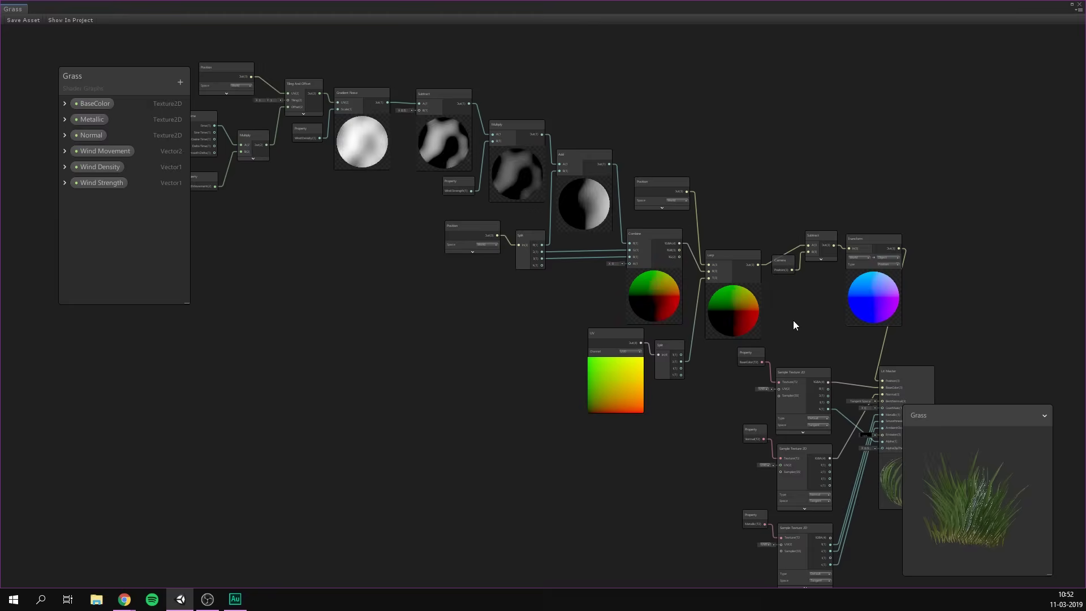
middle_click_drag(797, 236, 766, 205)
left_click_drag(272, 64, 898, 310)
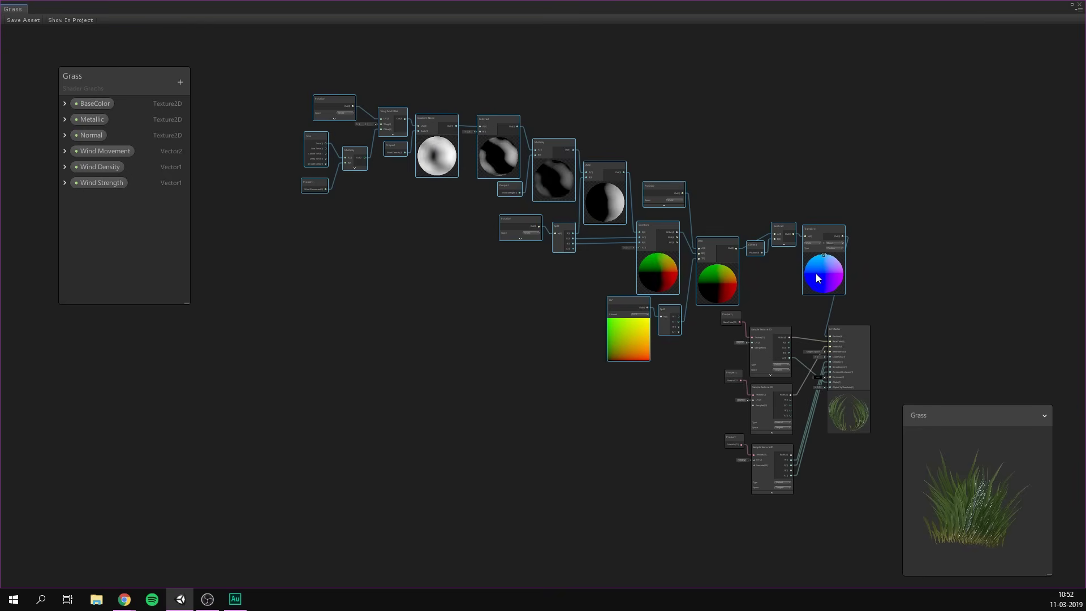
left_click_drag(819, 273, 768, 294)
left_click(707, 305)
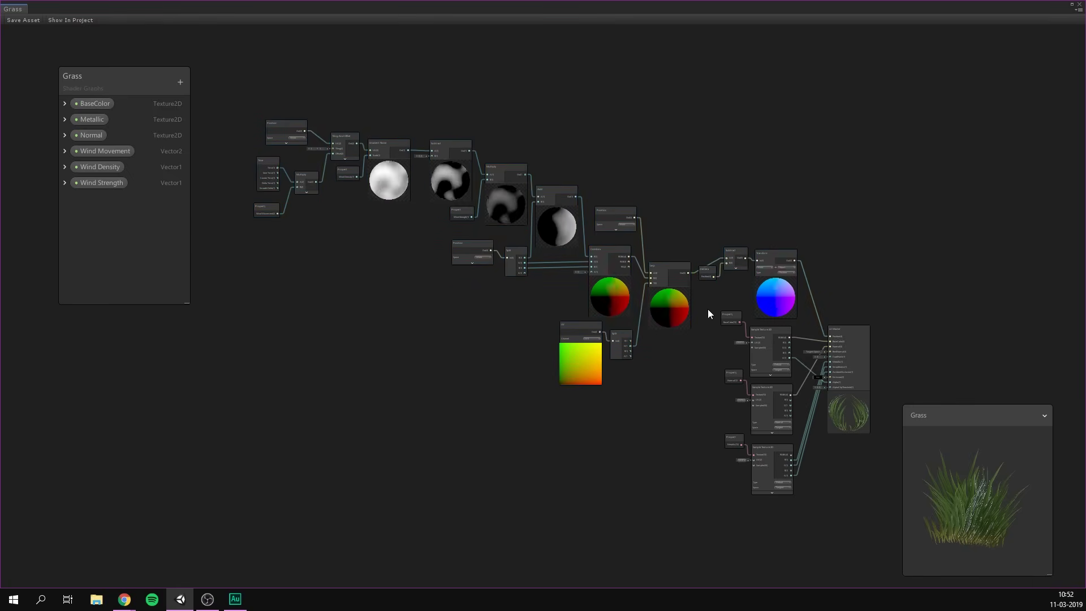
middle_click_drag(591, 454, 536, 451)
scroll(536, 451, "up", 3)
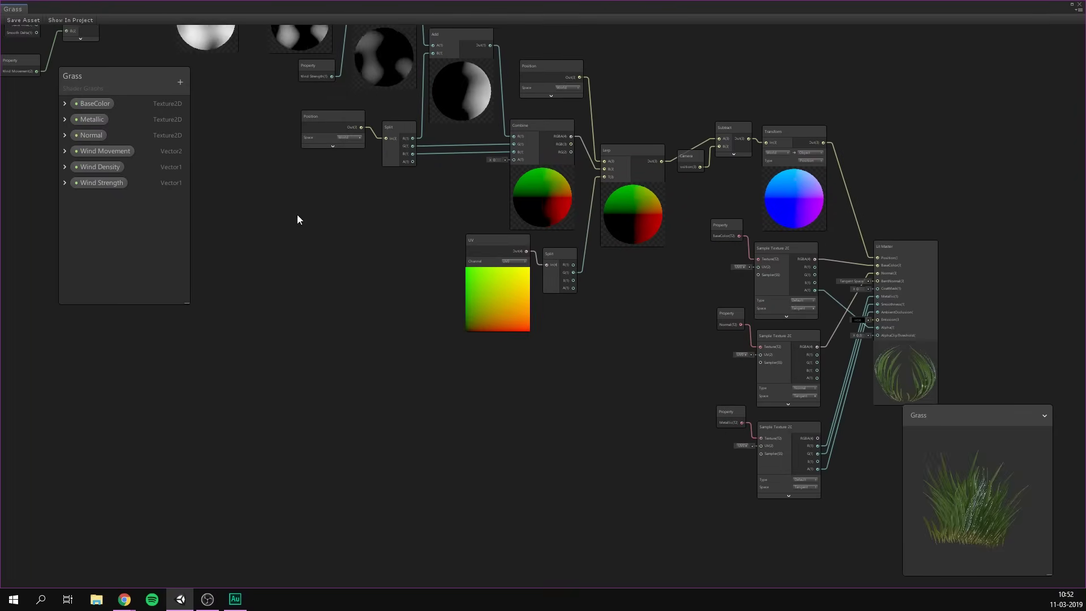
key("a")
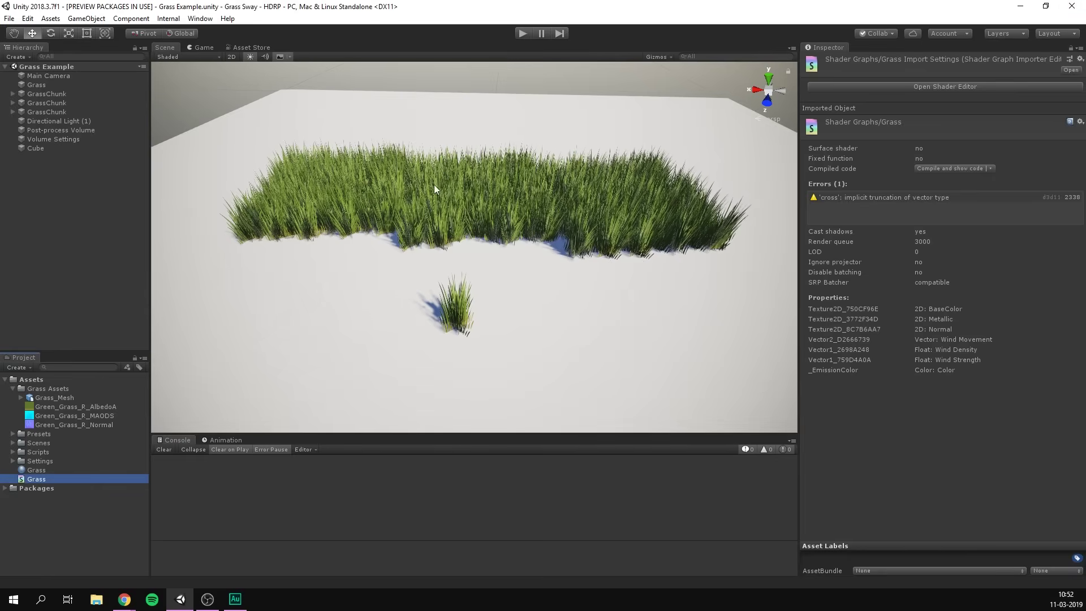
left_click_drag(433, 184, 437, 158, "alt")
right_click_drag(458, 164, 482, 301, "alt")
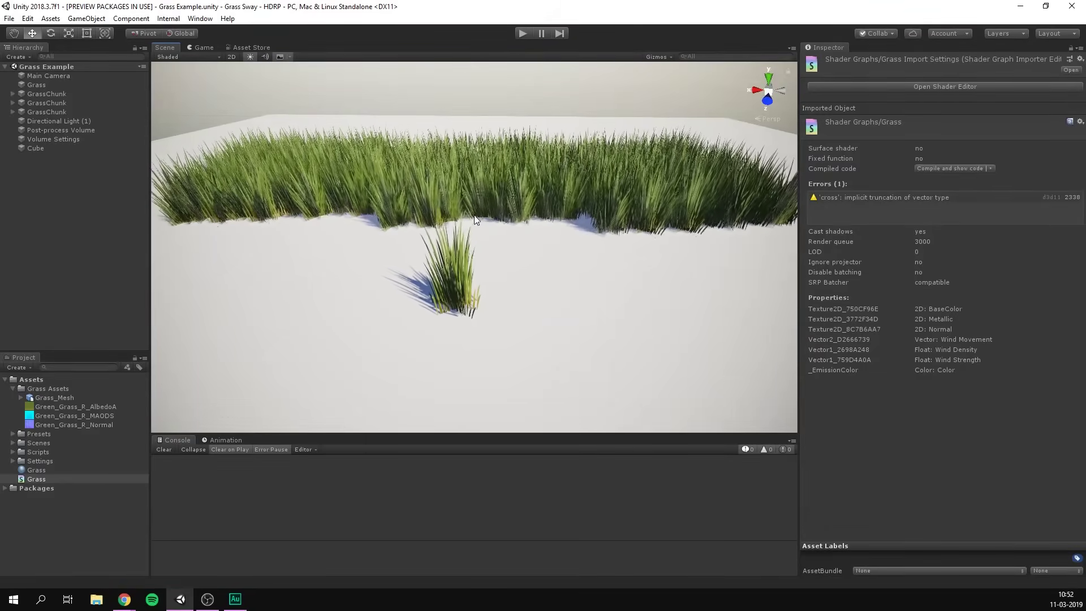
Set the Grass material's Wind Movement X to 12 and Wind Strength to 0.6.
right_click_drag(449, 169, 481, 222, "alt")
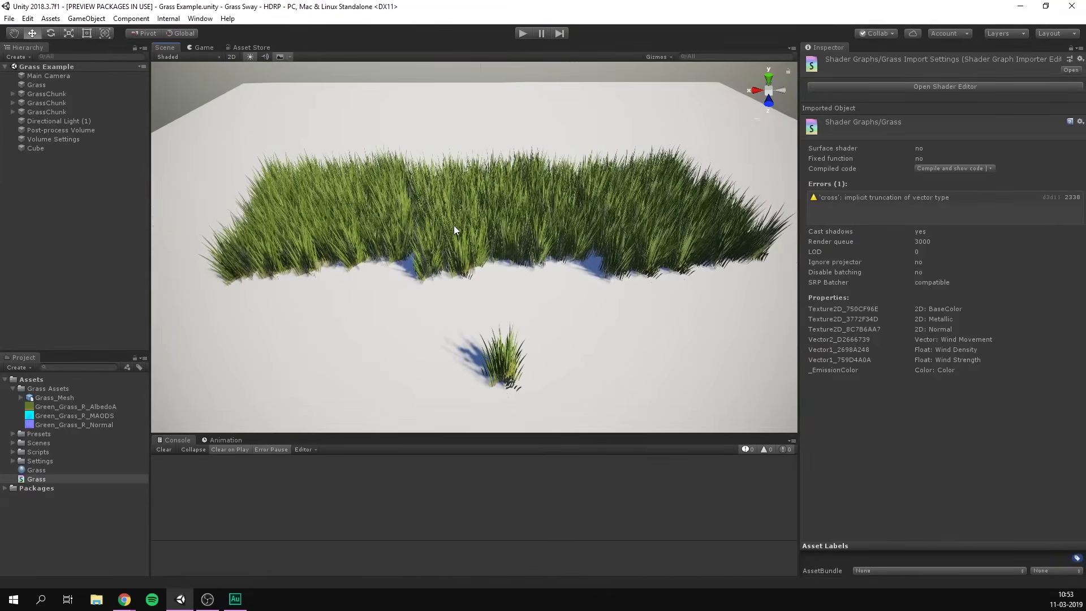
left_click_drag(348, 232, 357, 214, "alt")
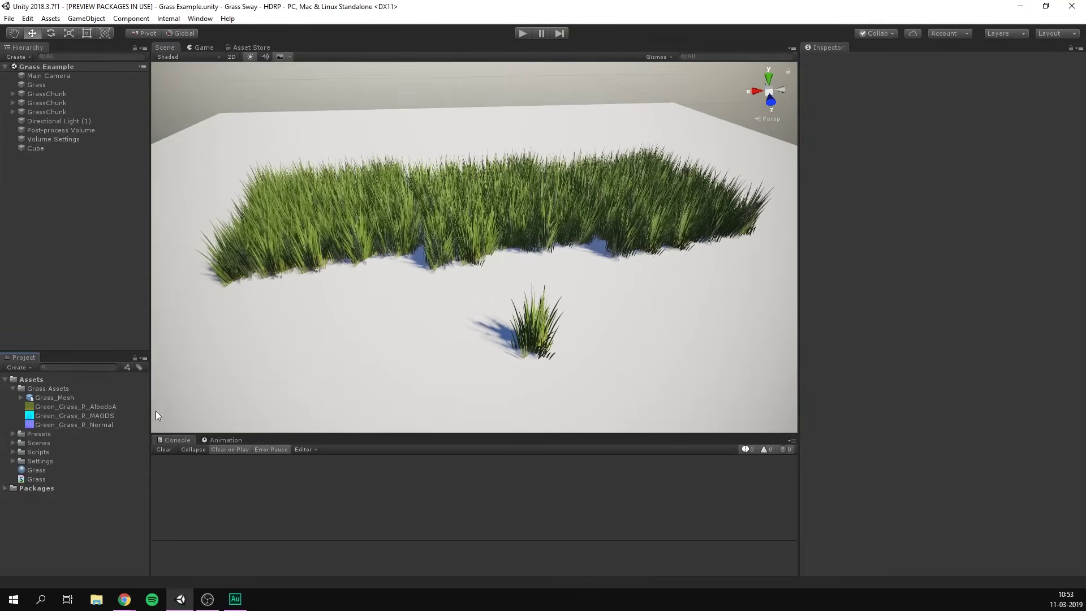
left_click(62, 470)
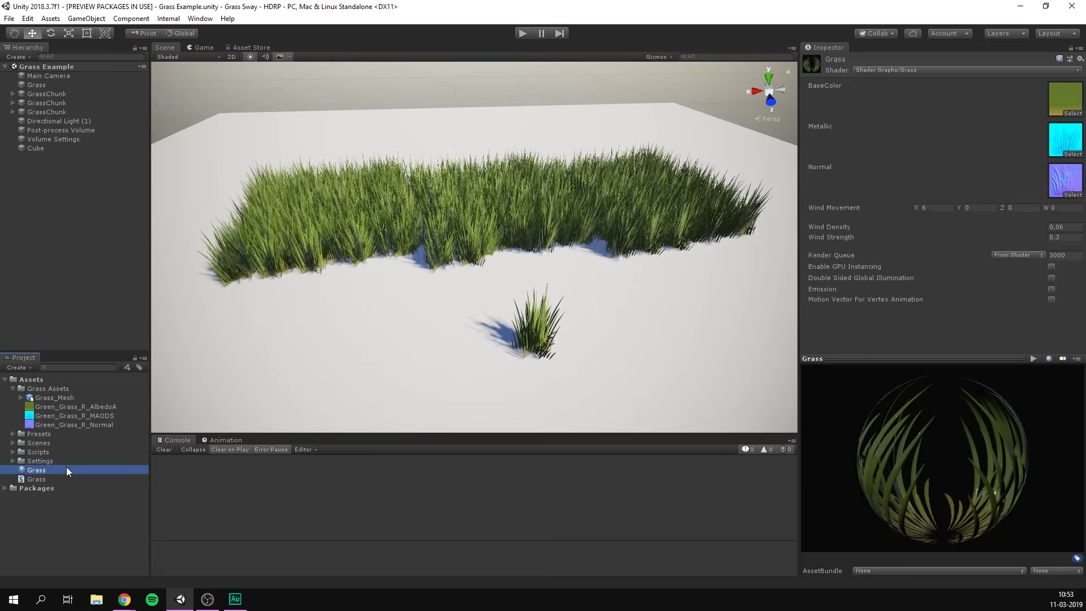
left_click(932, 208)
type("12")
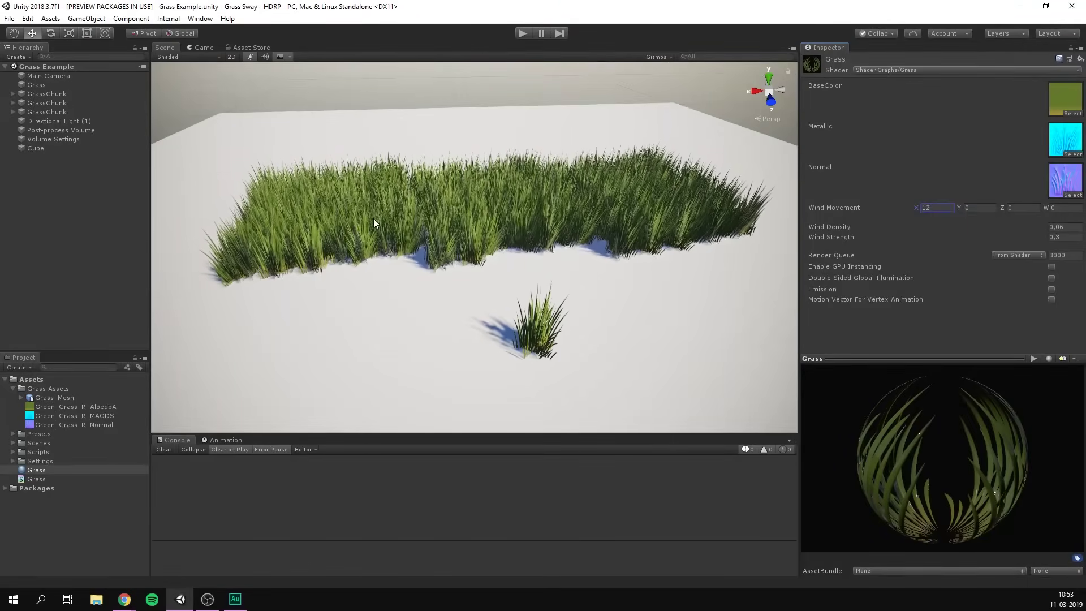
left_click(1067, 237)
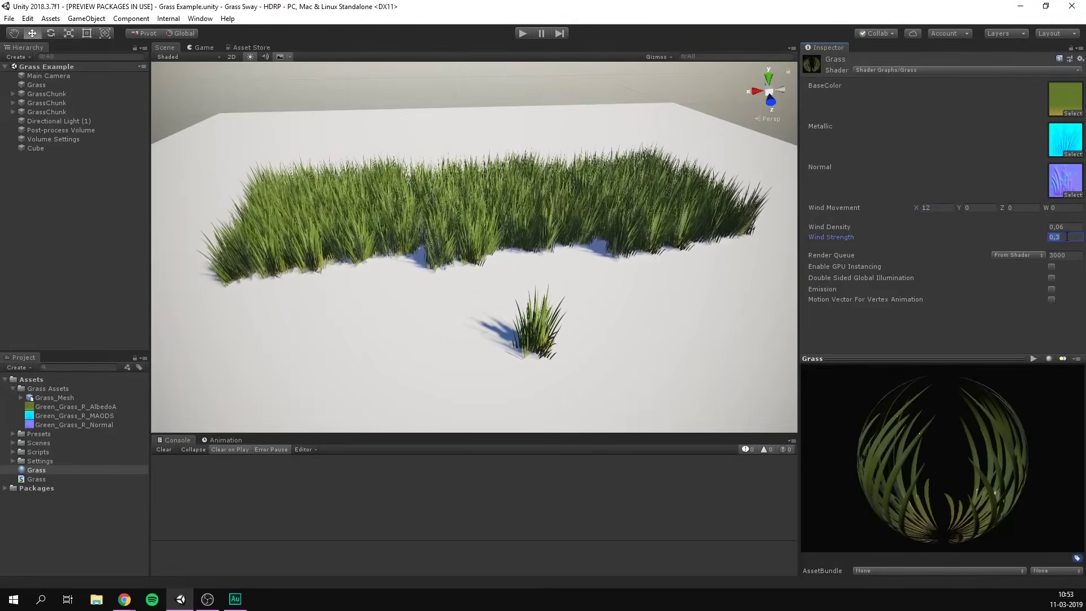
type("0.6")
key("Return")
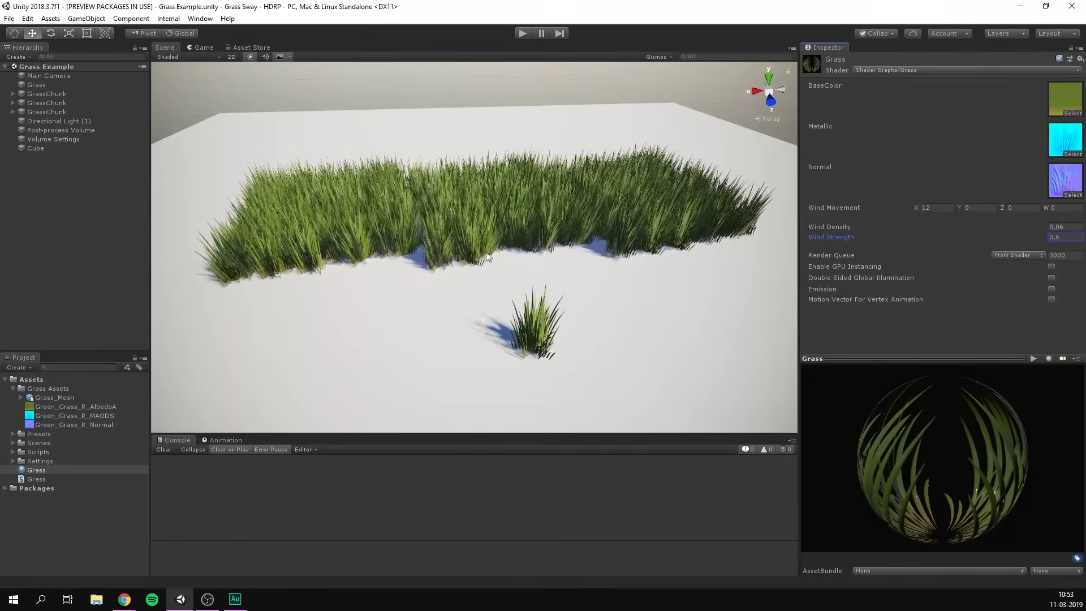
Set the Grass material's Wind Density to 0.03.
left_click(1069, 227)
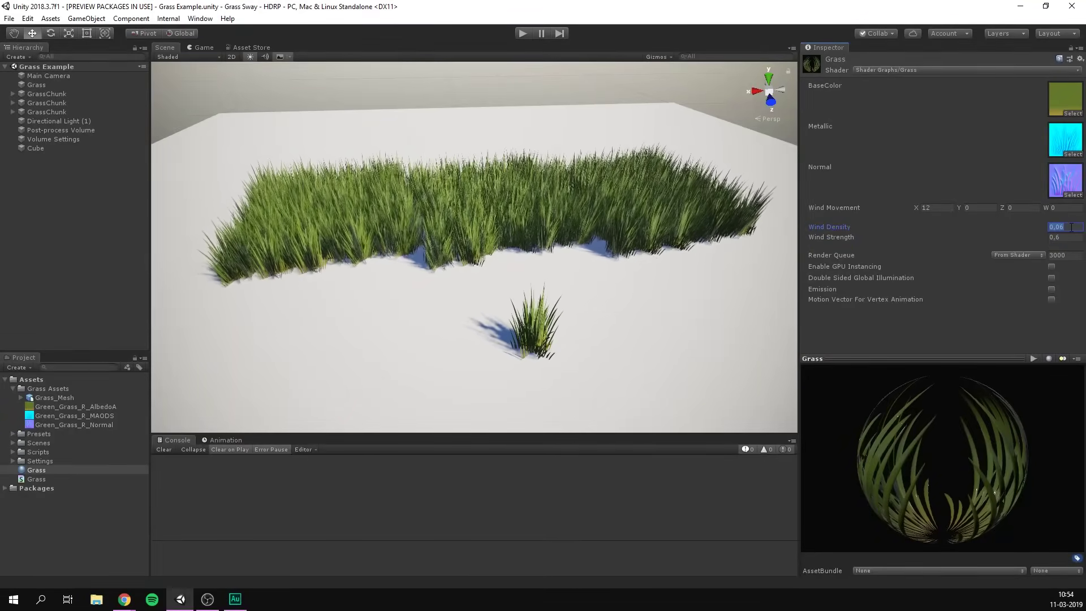
type("0.1")
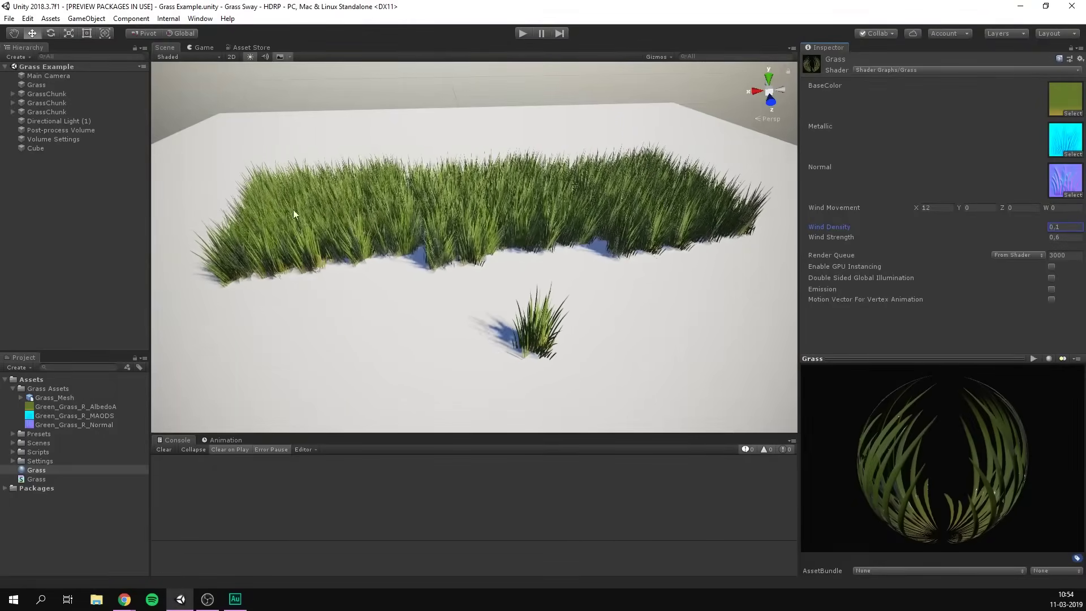
left_click(1063, 227)
key("BackSpace")
type("0.0")
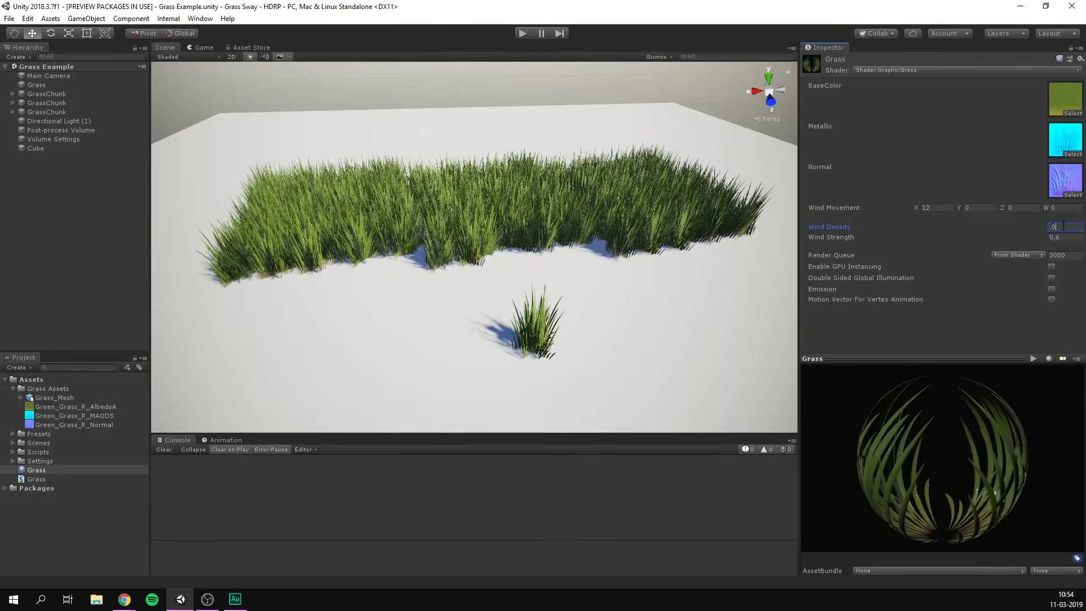
type("3")
key("Return")
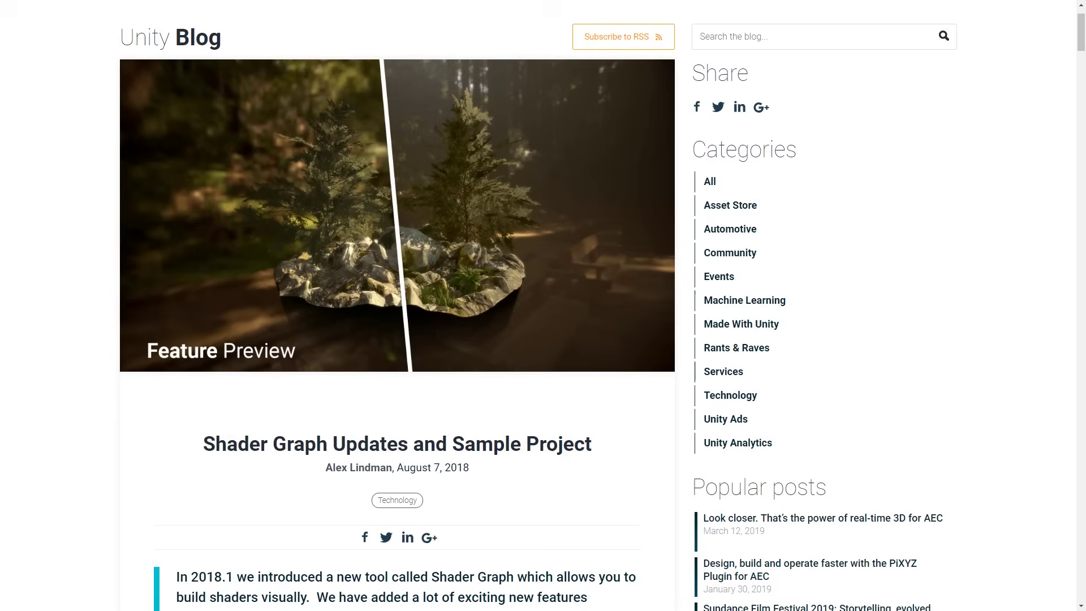
Scroll down through the Shader Graph Updates and Sample Project blog post.
scroll(538, 305, "down", 2)
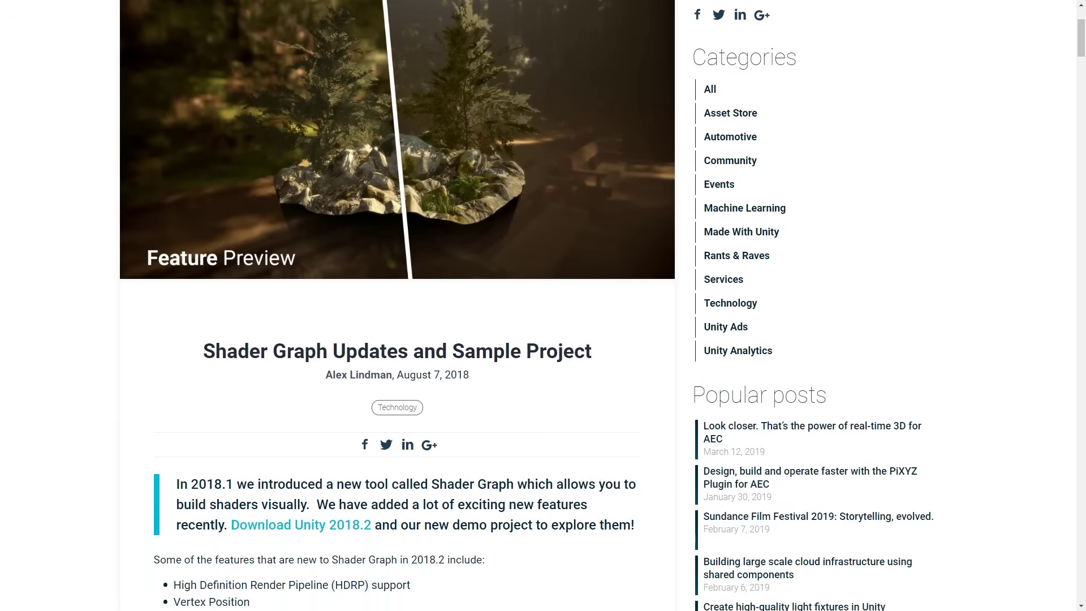
scroll(537, 305, "down", 2)
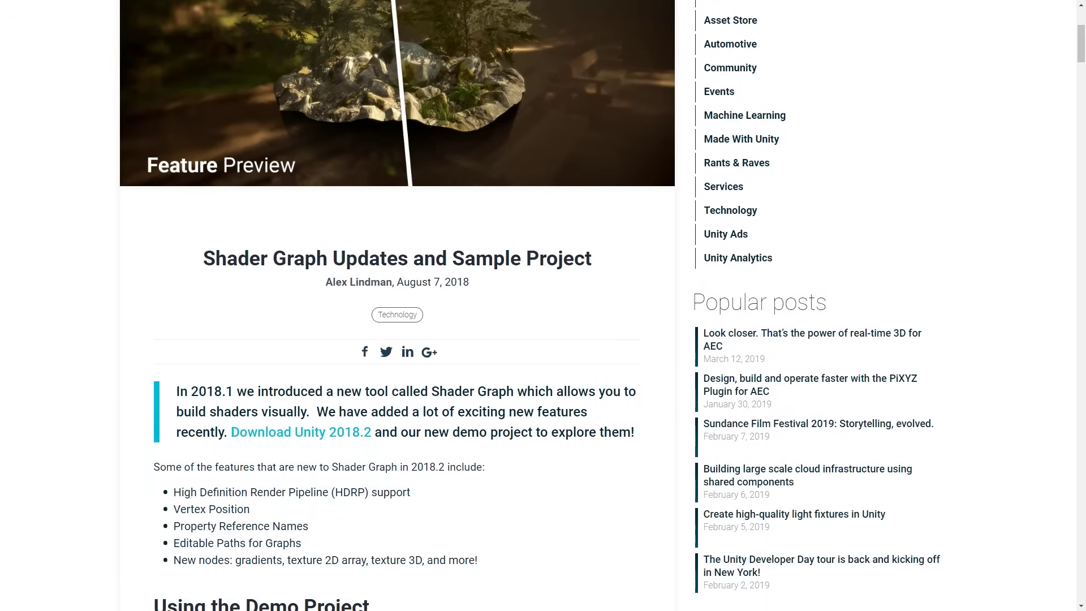